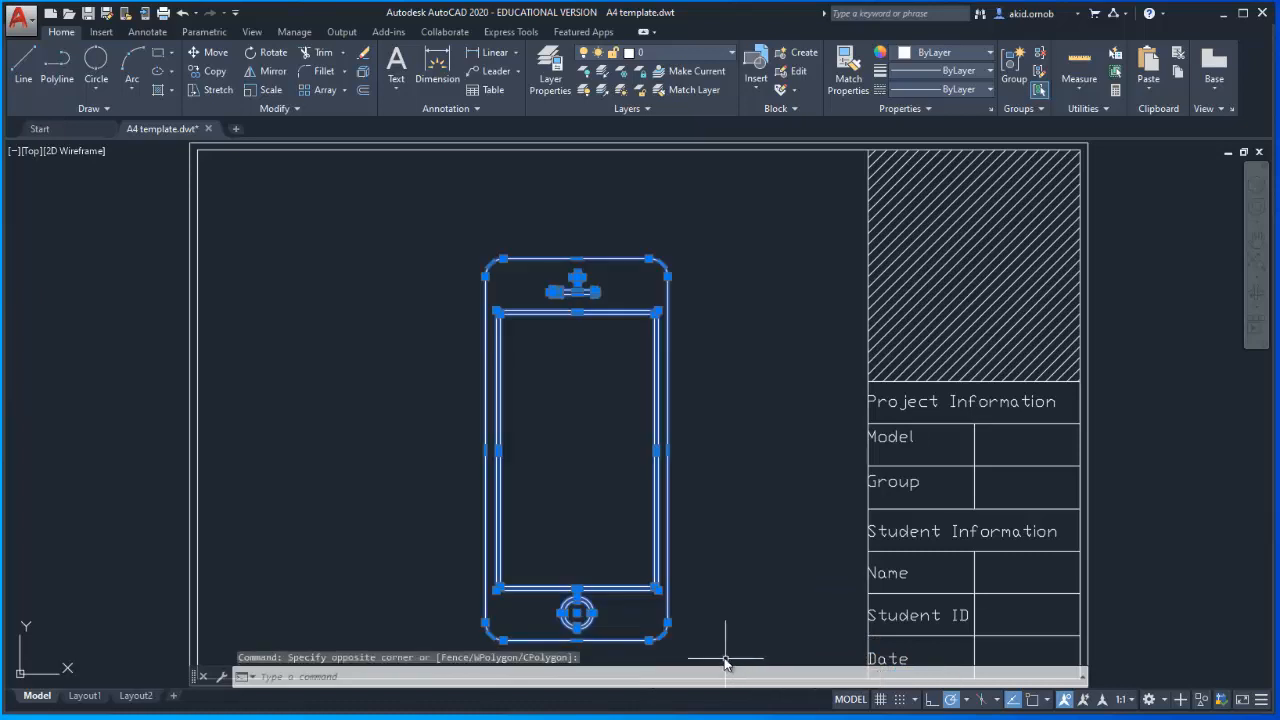
Copy the selected phone drawing and paste a duplicate of it to its left on the sheet.
key("ctrl+c")
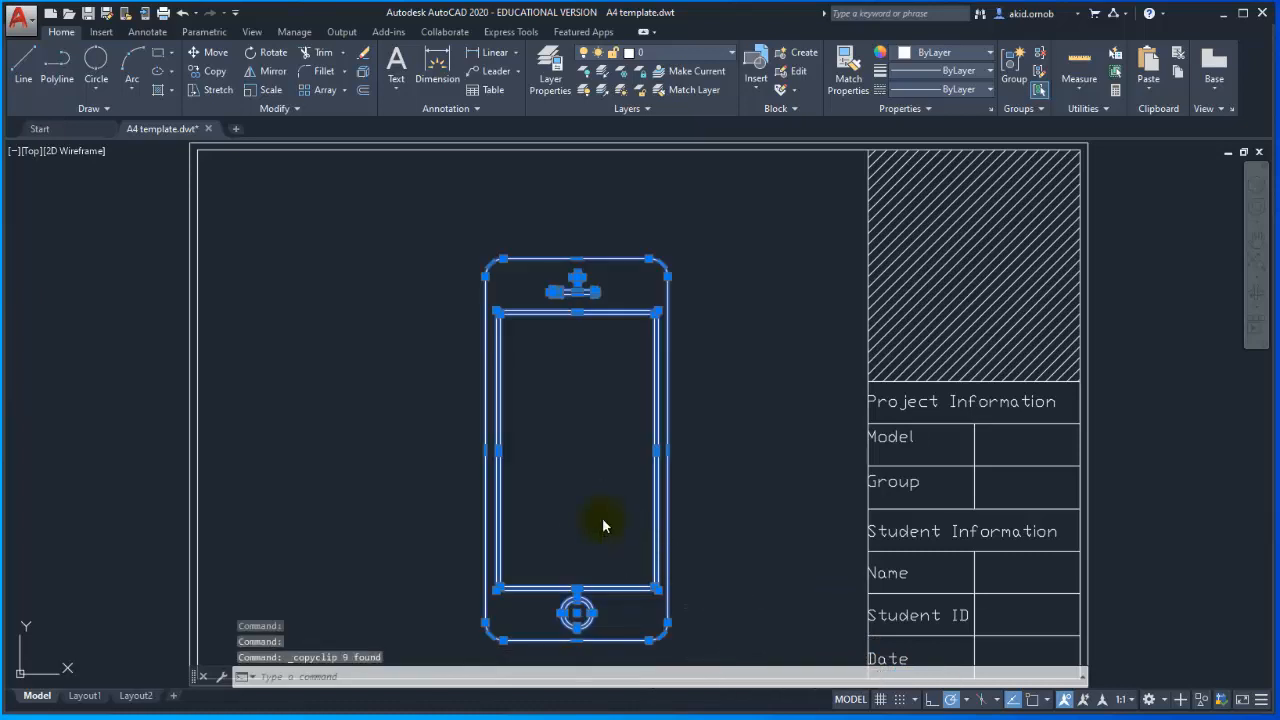
key("ctrl+v")
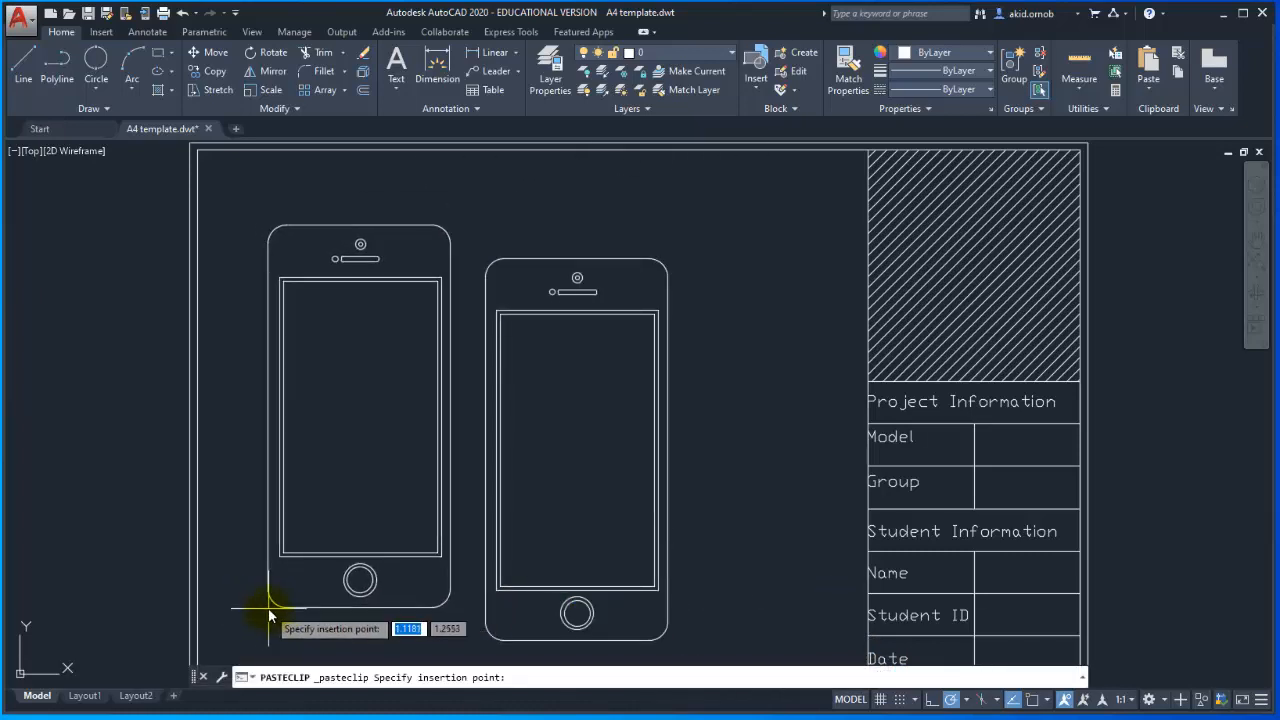
left_click(281, 598)
Move the original phone to the right with object snap on, aligning its top edge midpoint level with the duplicate's.
left_click(488, 237)
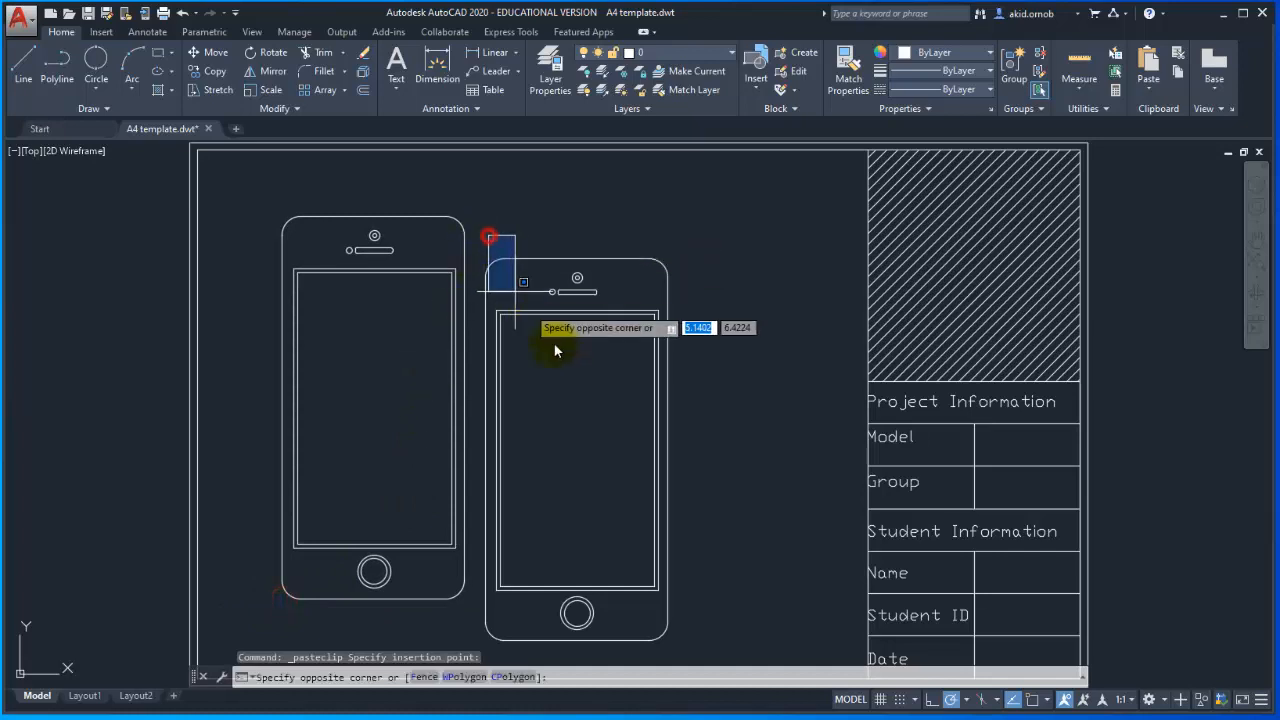
left_click(700, 645)
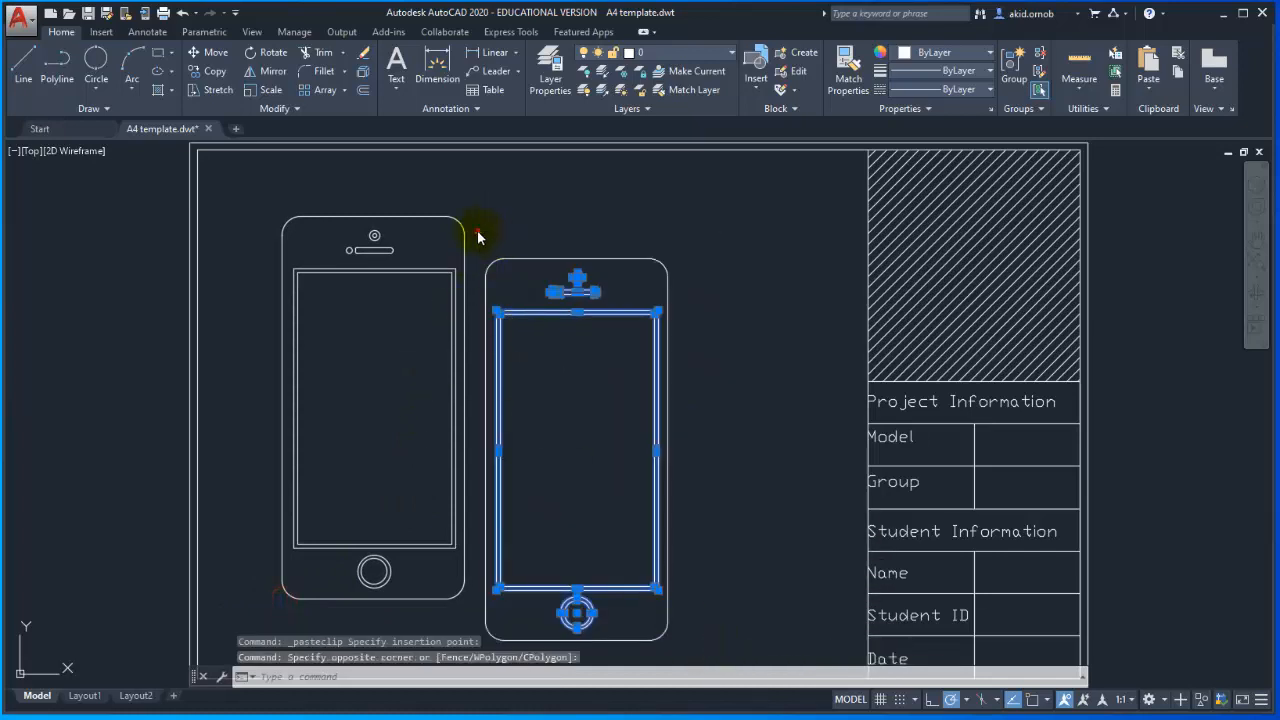
left_click(478, 236)
left_click(737, 643)
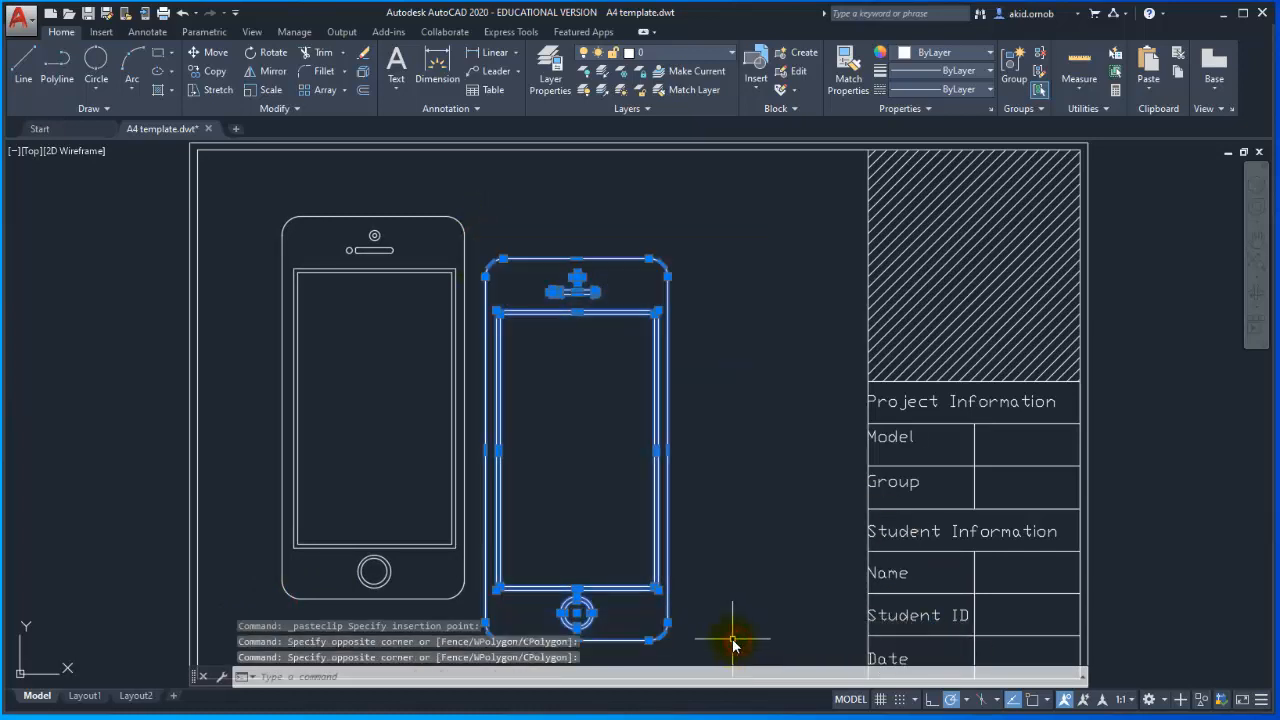
type("m")
key("Return")
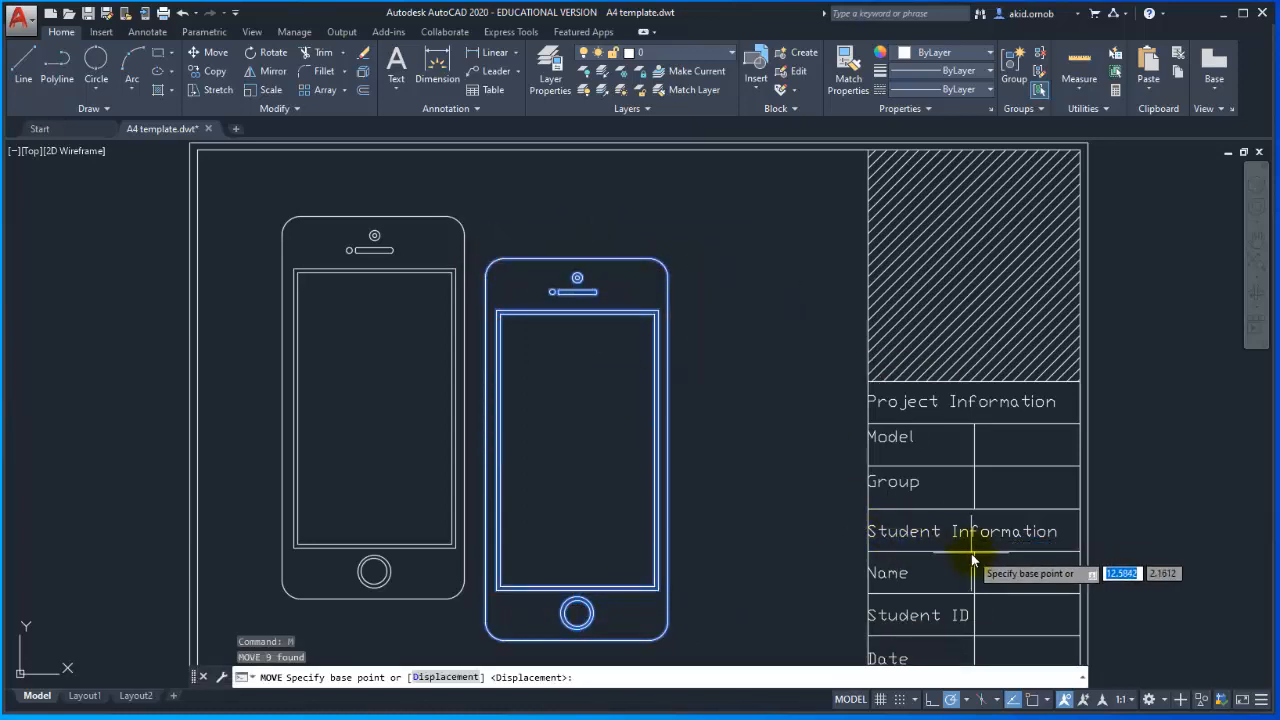
left_click(1032, 699)
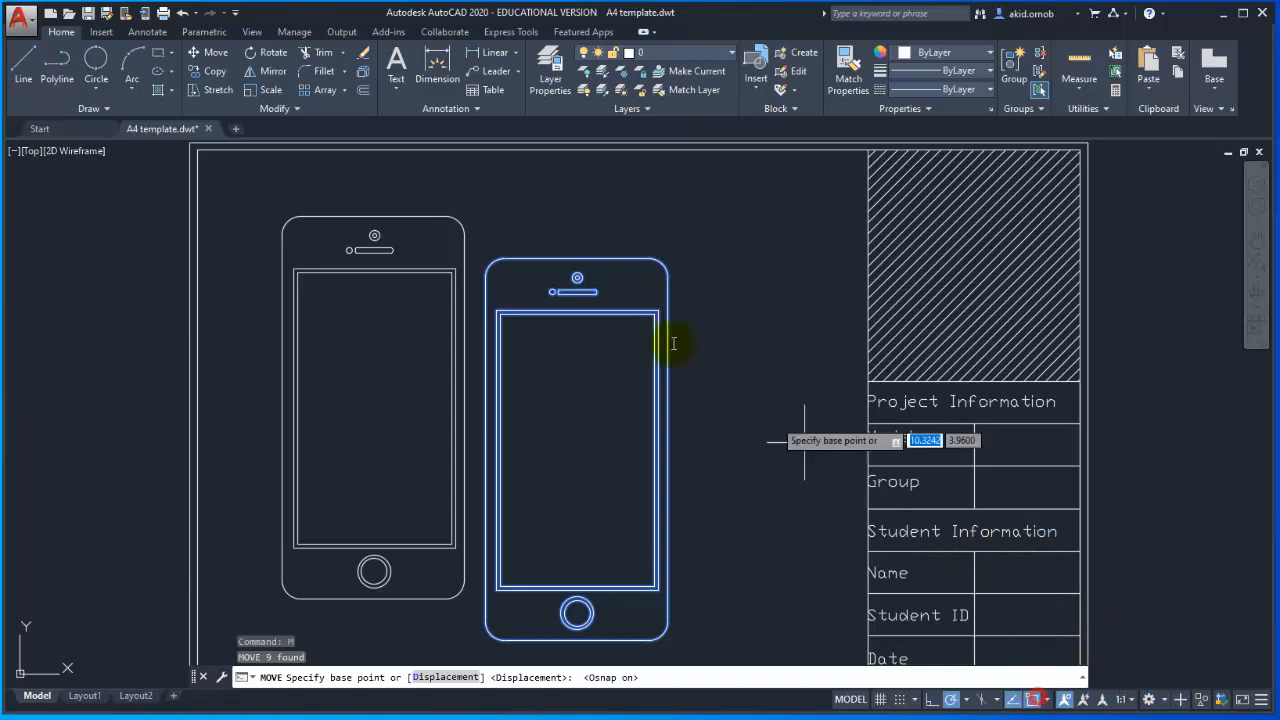
left_click(575, 258)
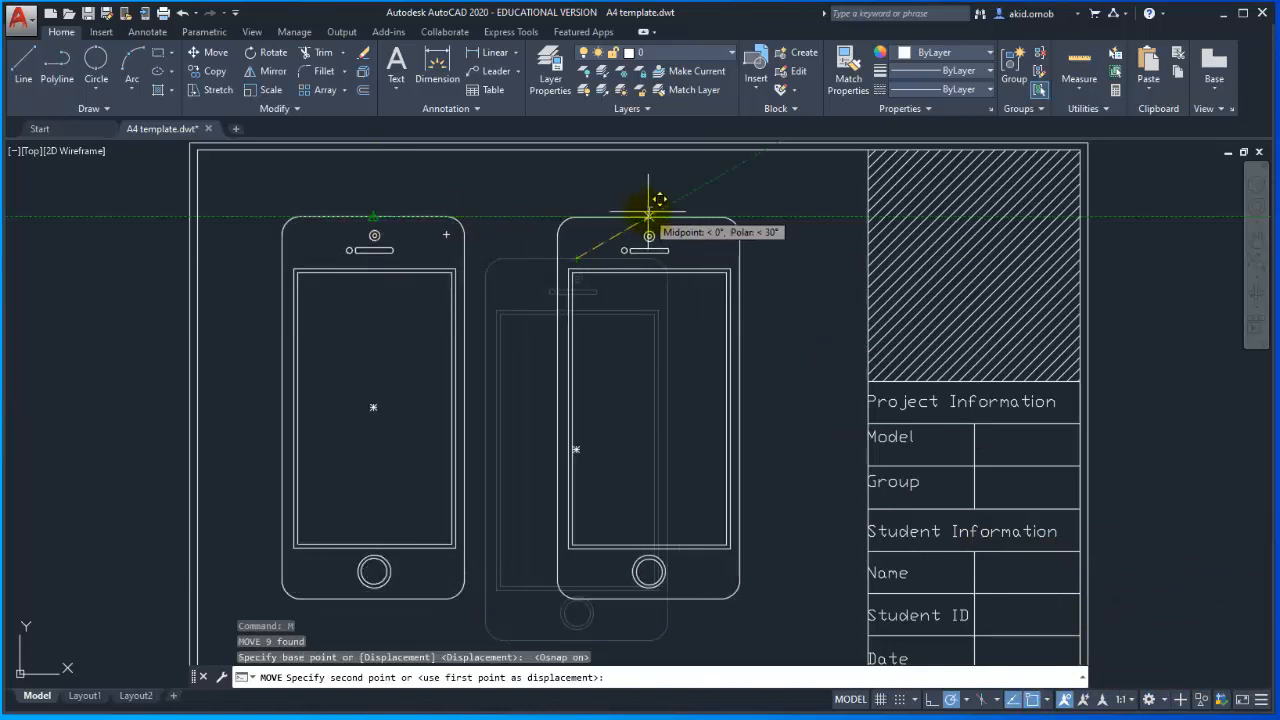
left_click(648, 212)
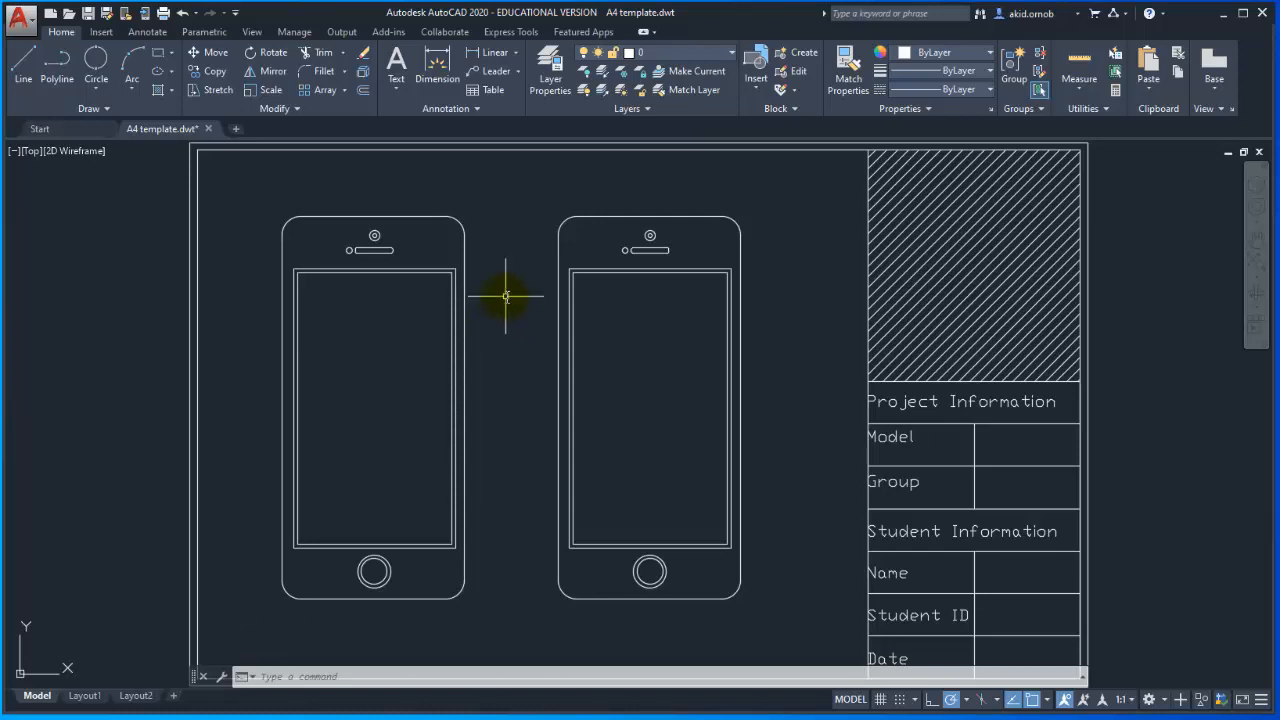
Hatch the inner screen area of the left phone with the diagonal line pattern at scale 1.
left_click(157, 89)
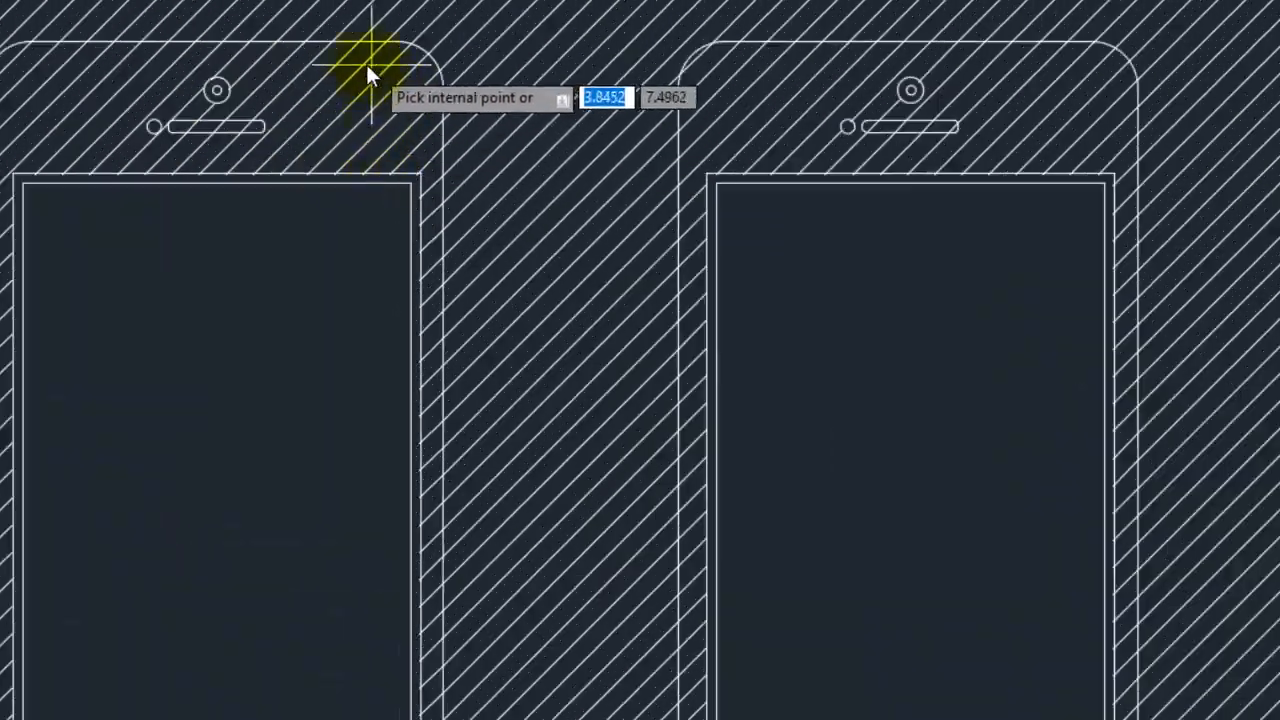
scroll(495, 390, "down", 4)
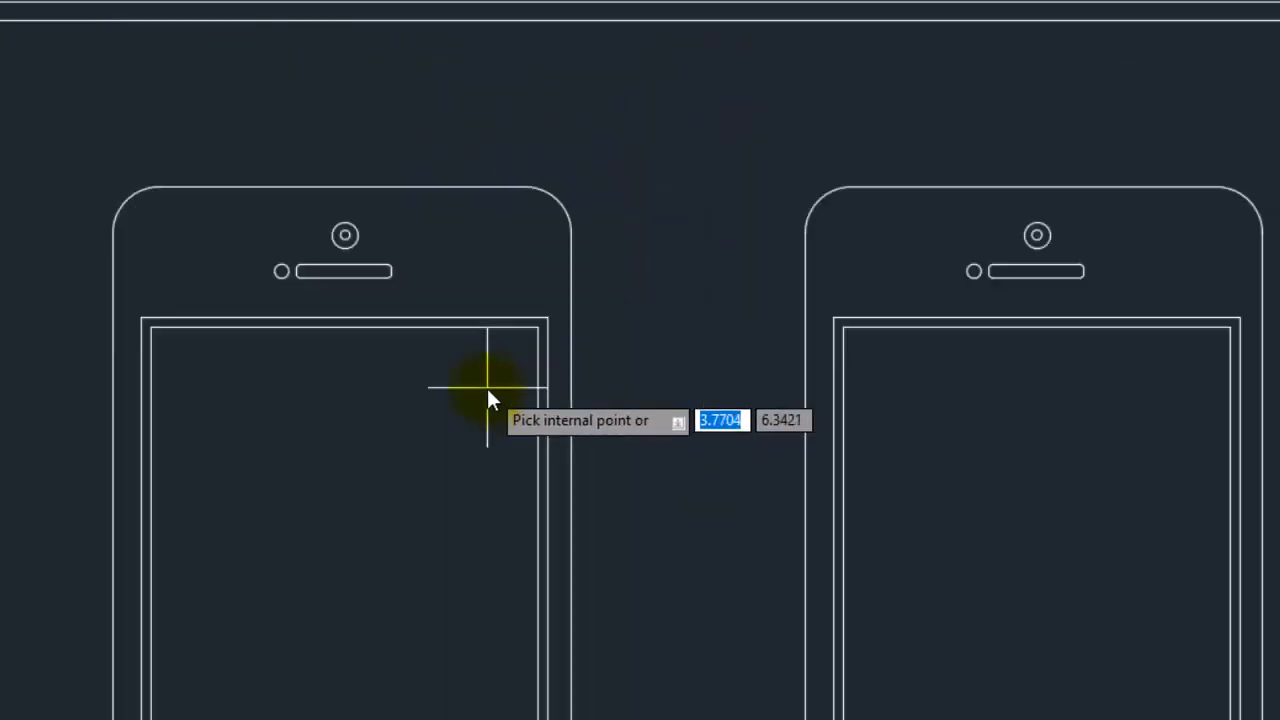
middle_click_drag(489, 390, 580, 232)
scroll(372, 336, "down", 2)
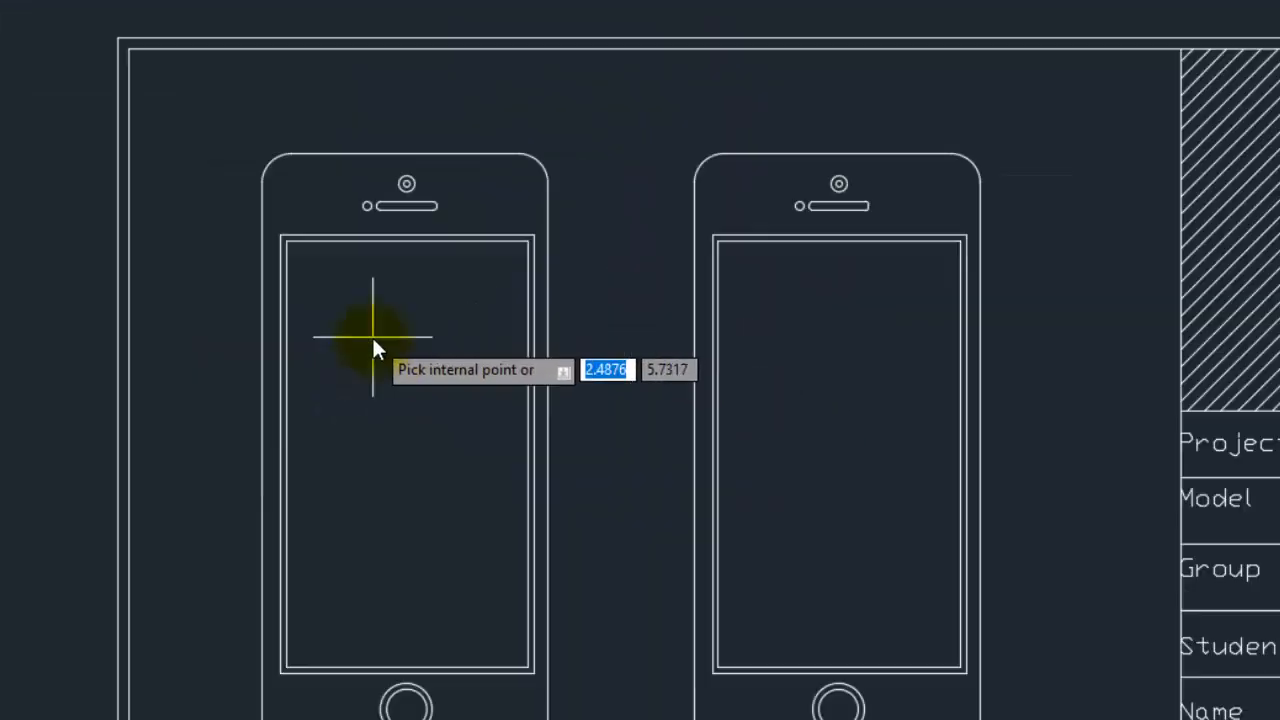
middle_click_drag(372, 335, 367, 267)
left_click(445, 260)
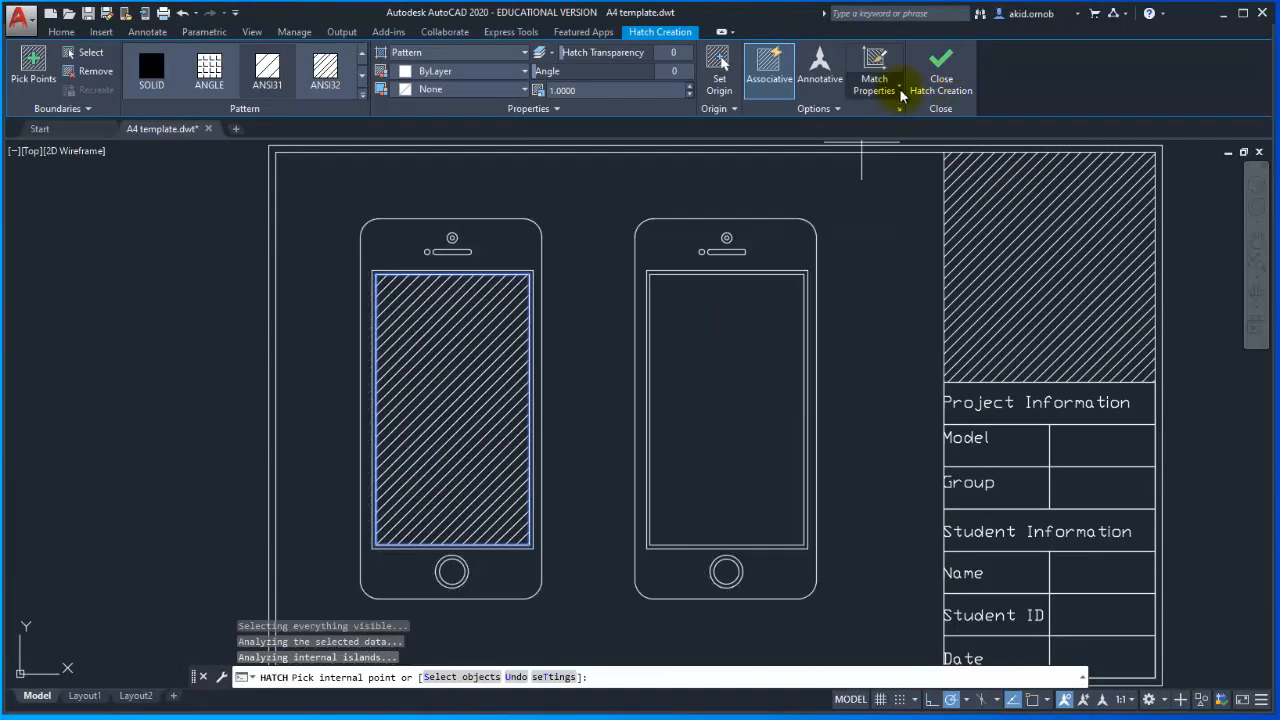
left_click(943, 82)
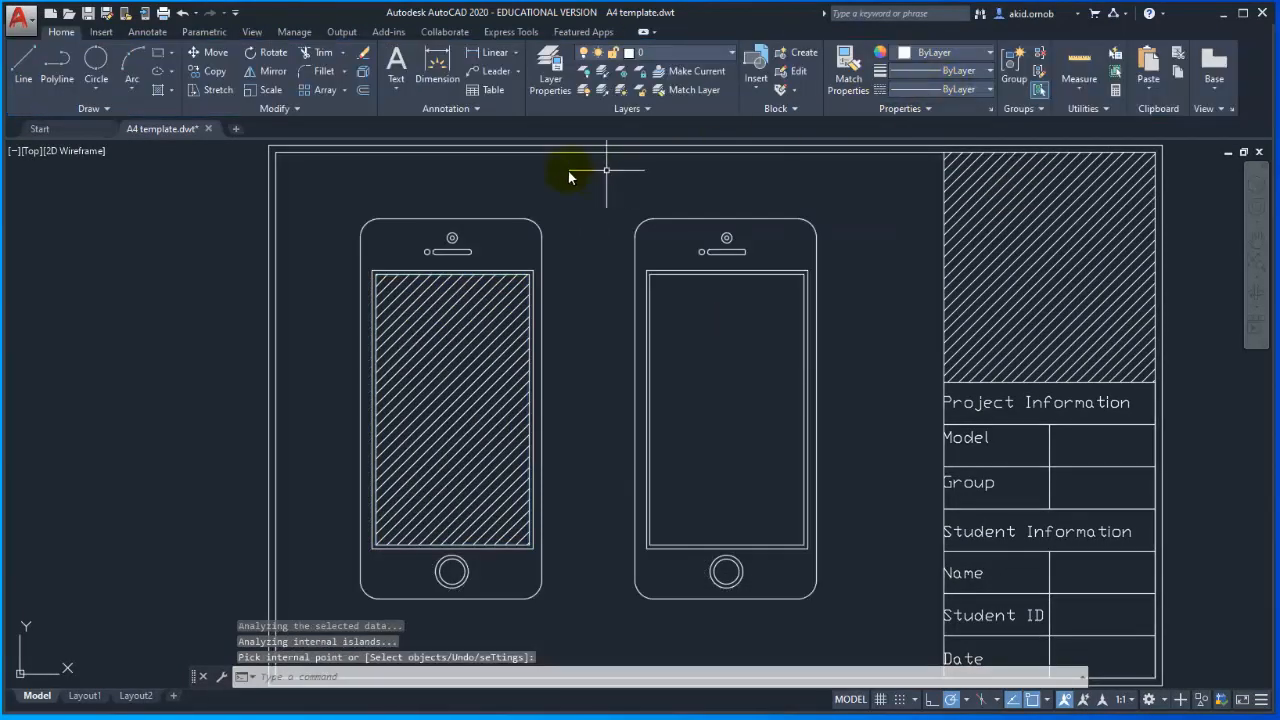
Hatch the inner screen area of the right phone with the same pattern and make that hatch annotative.
left_click(158, 91)
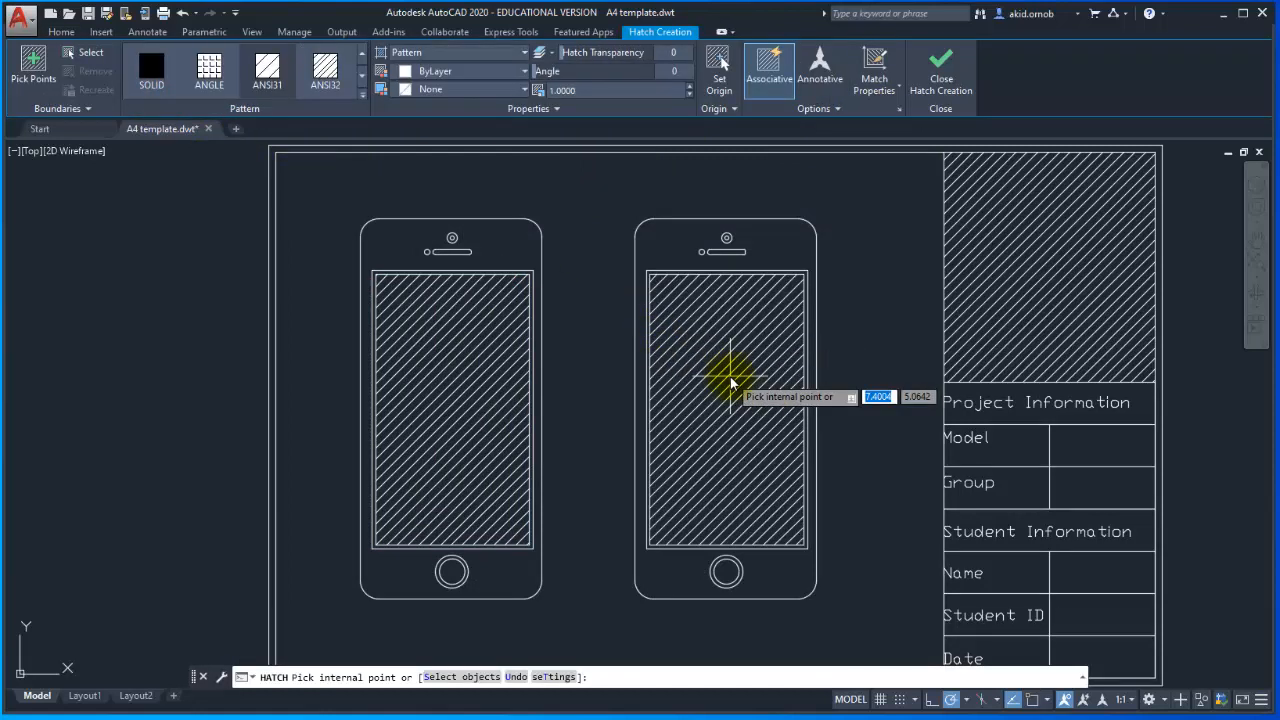
left_click(731, 383)
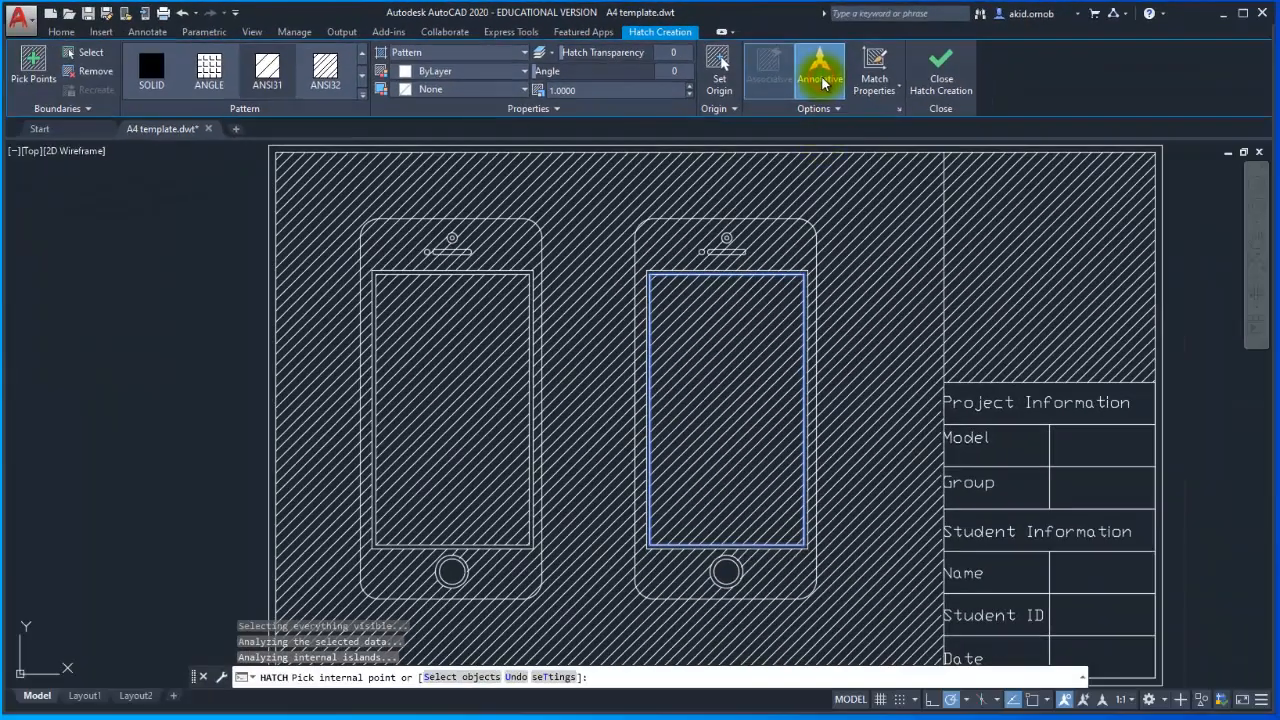
left_click(1078, 168)
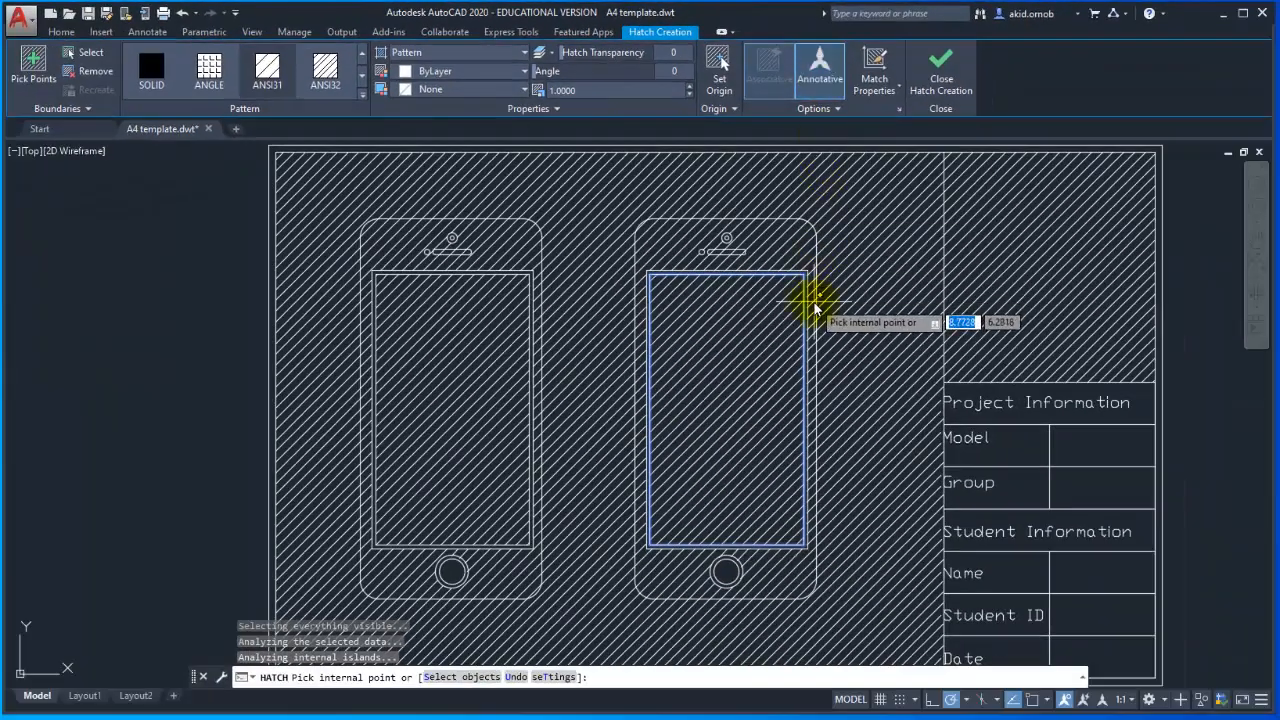
left_click(959, 88)
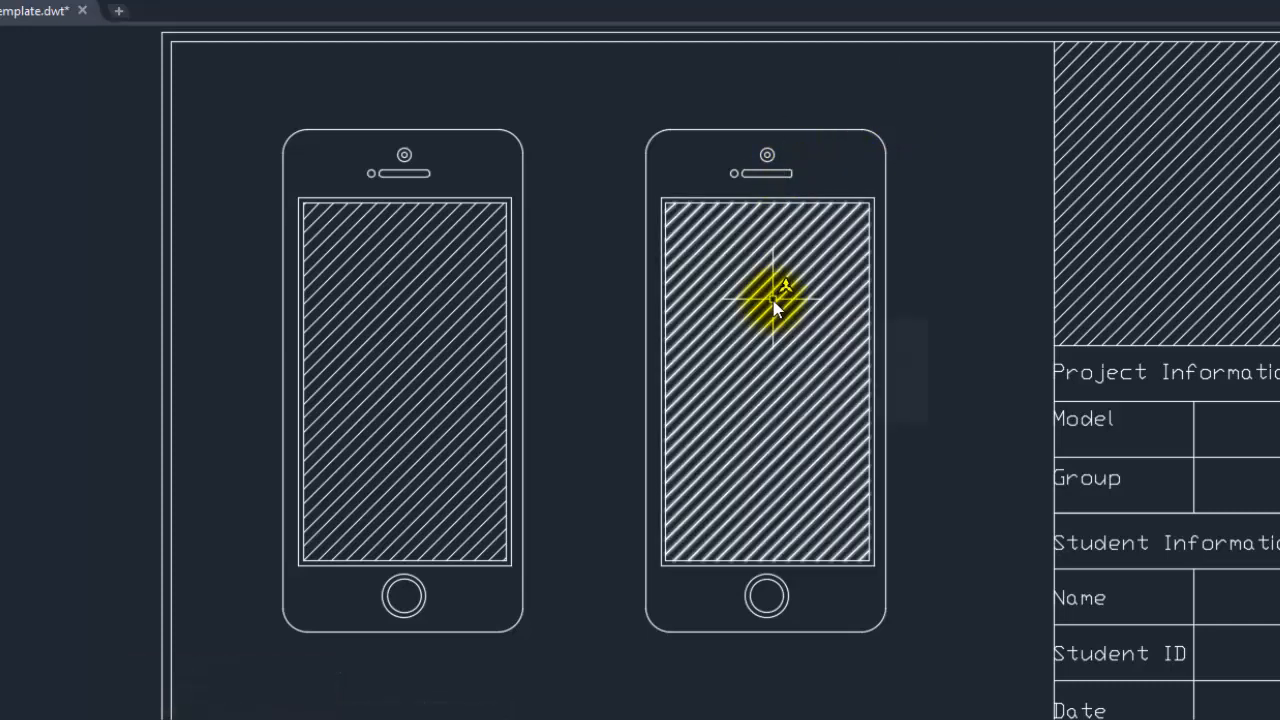
mouse_move(776, 308)
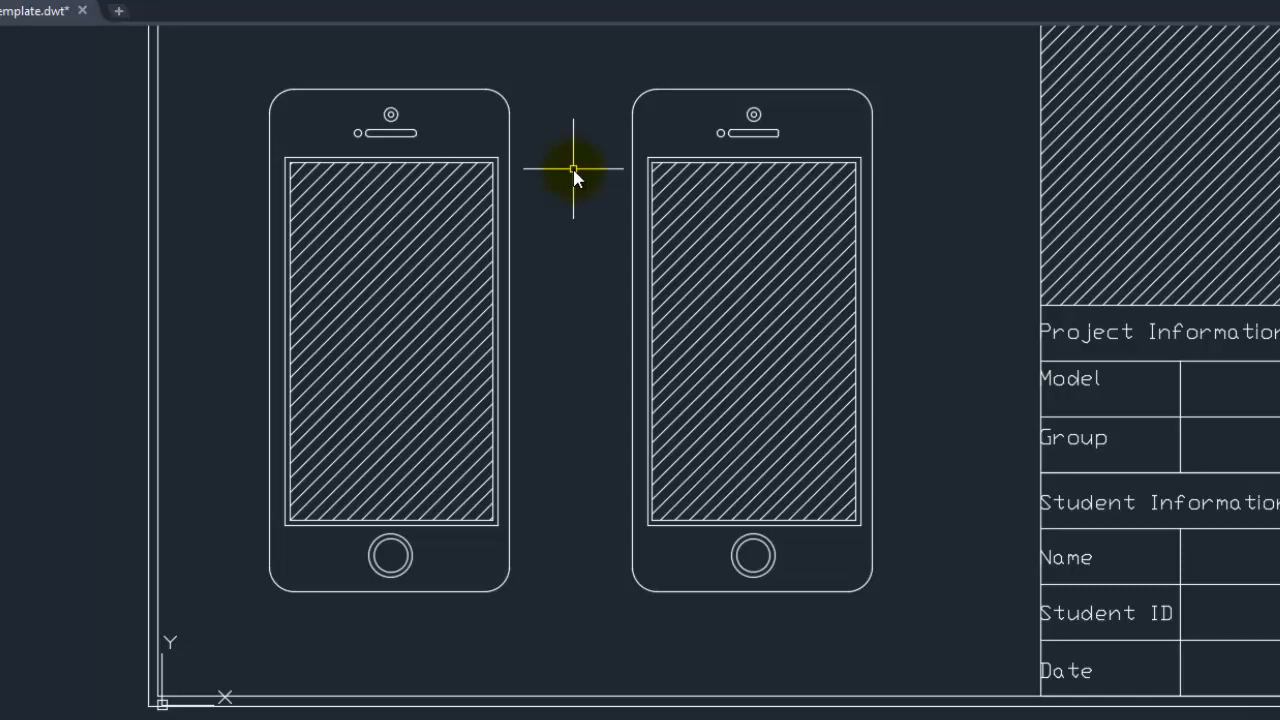
Open the Dimension Style Manager and start a new dimension style based on Annotative.
type("dims")
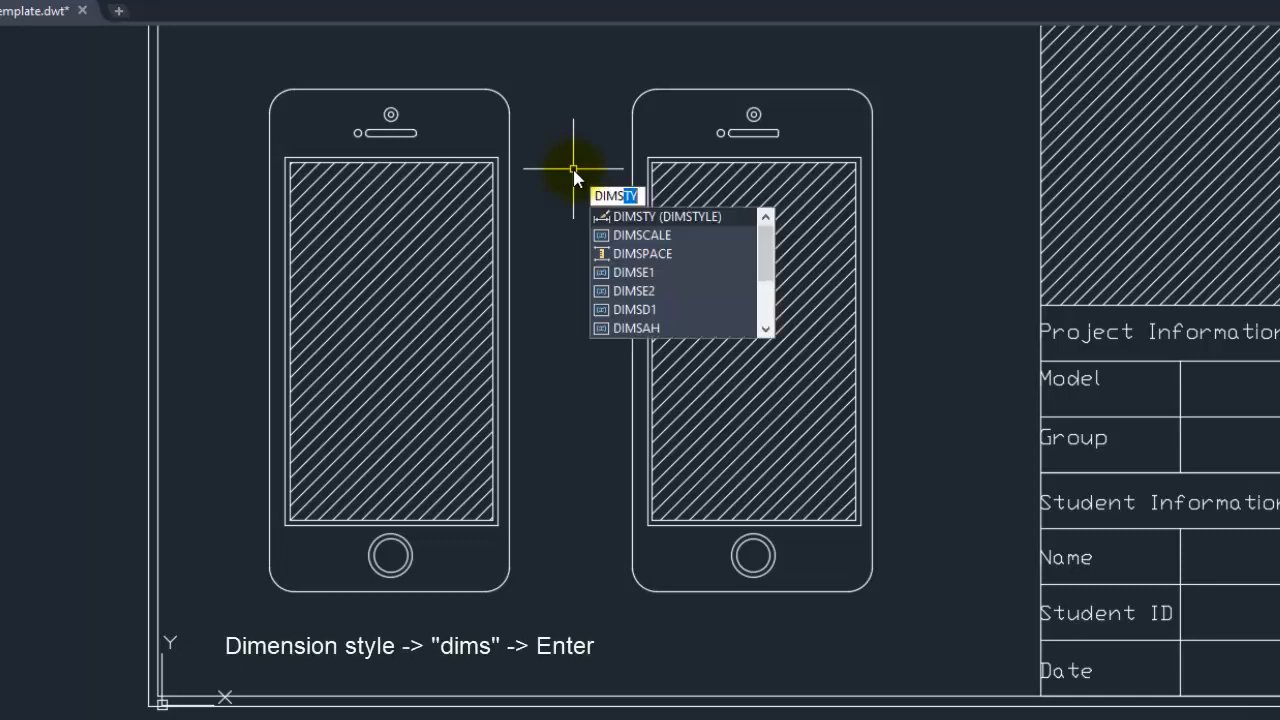
key("Return")
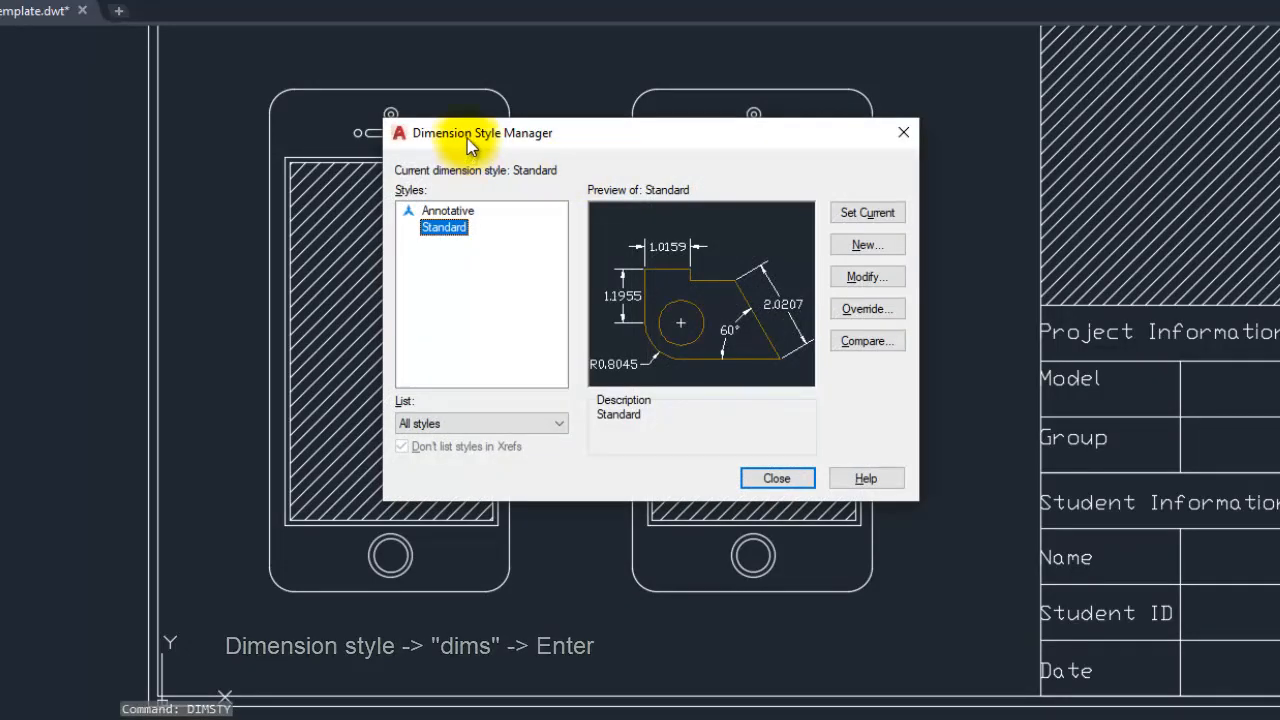
left_click(452, 227)
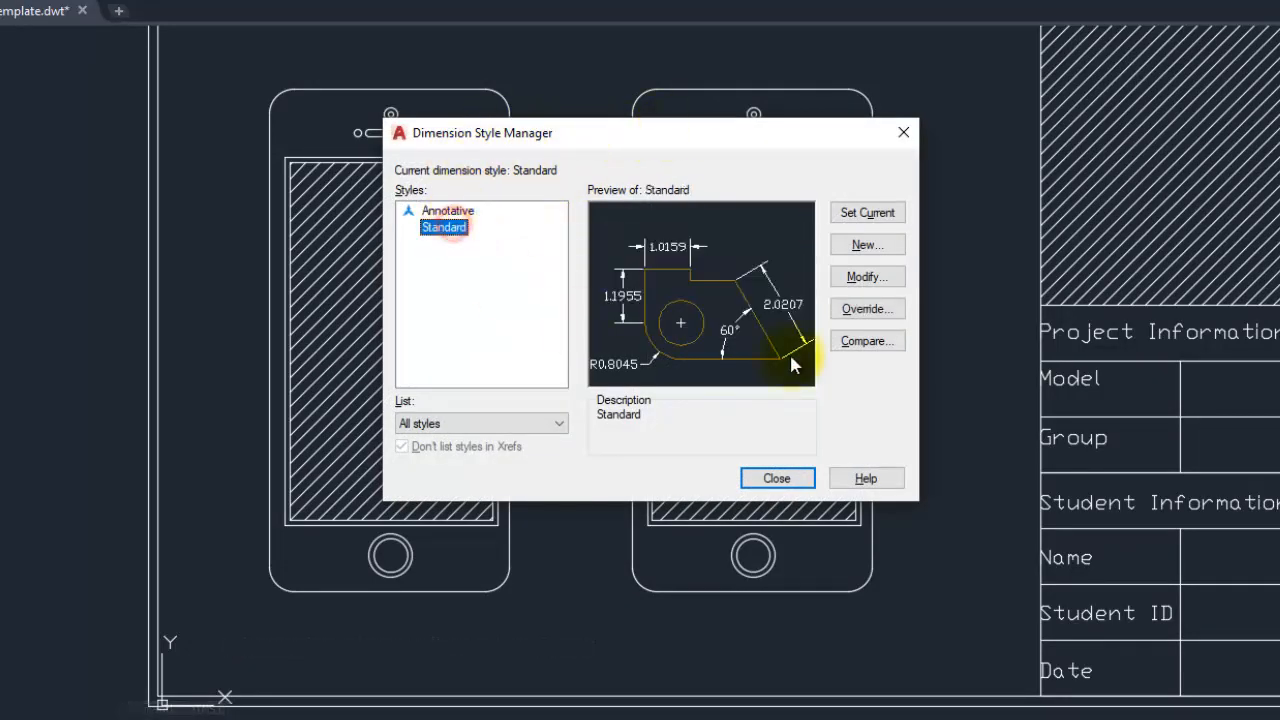
left_click(455, 213)
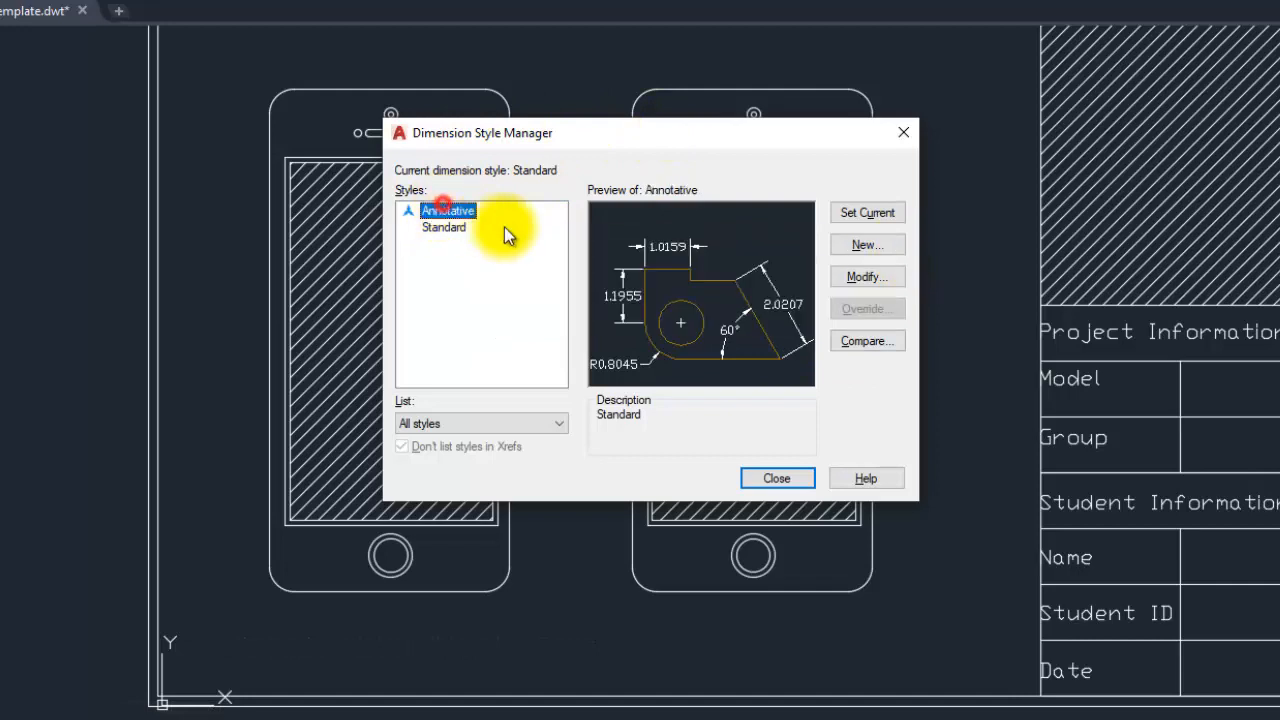
left_click(902, 245)
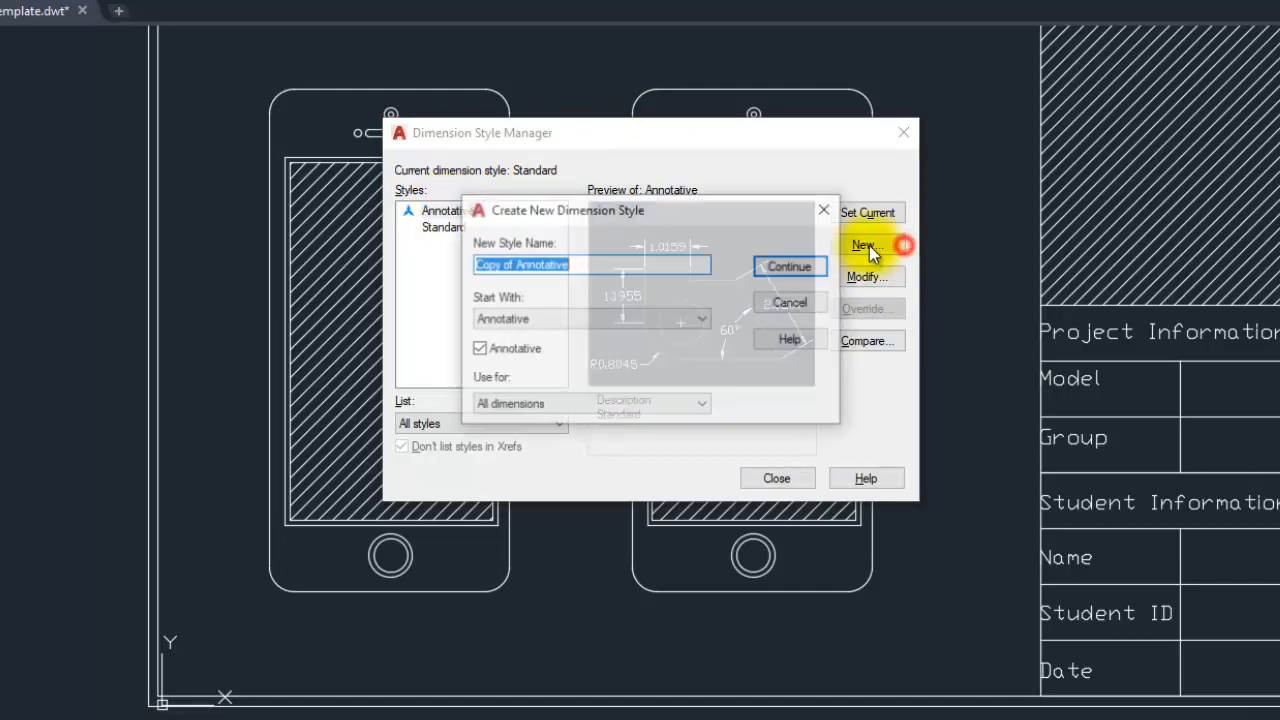
Name the new style "Annotative iphone", keep it annotative and used for all dimensions, and continue to its settings.
left_click(583, 264)
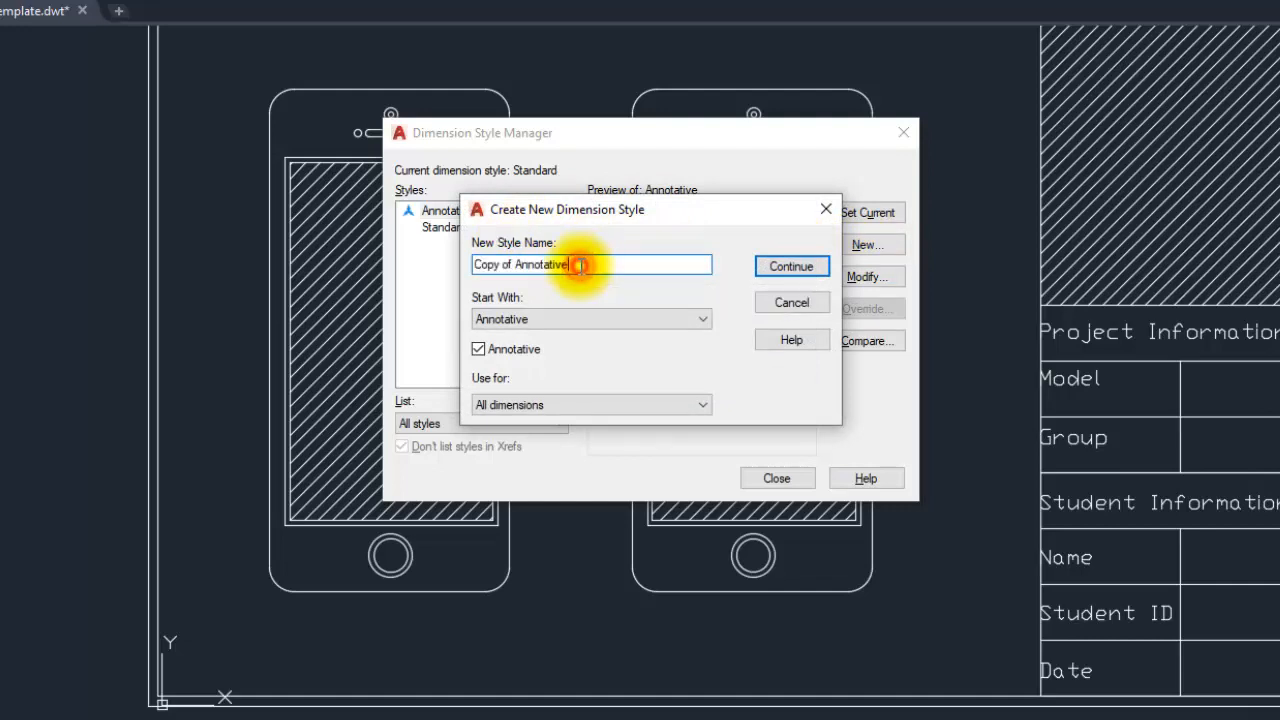
left_click_drag(580, 264, 378, 280)
type("An")
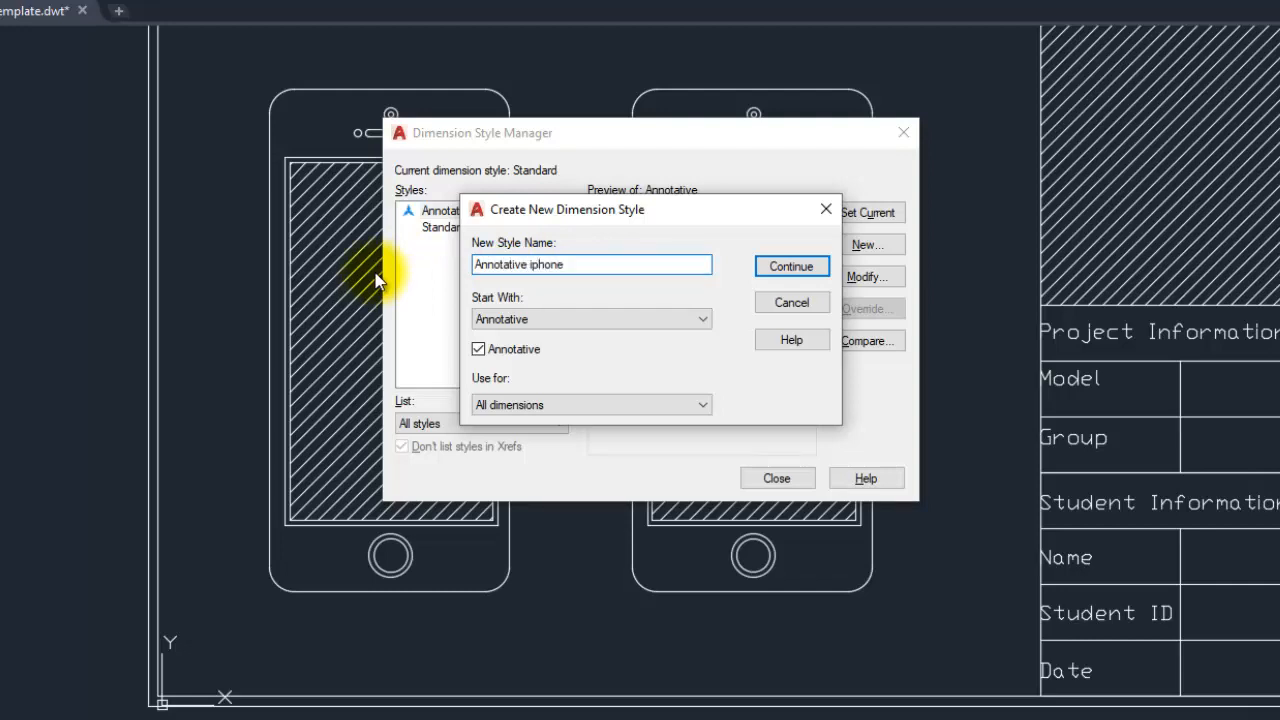
left_click(528, 318)
left_click(522, 320)
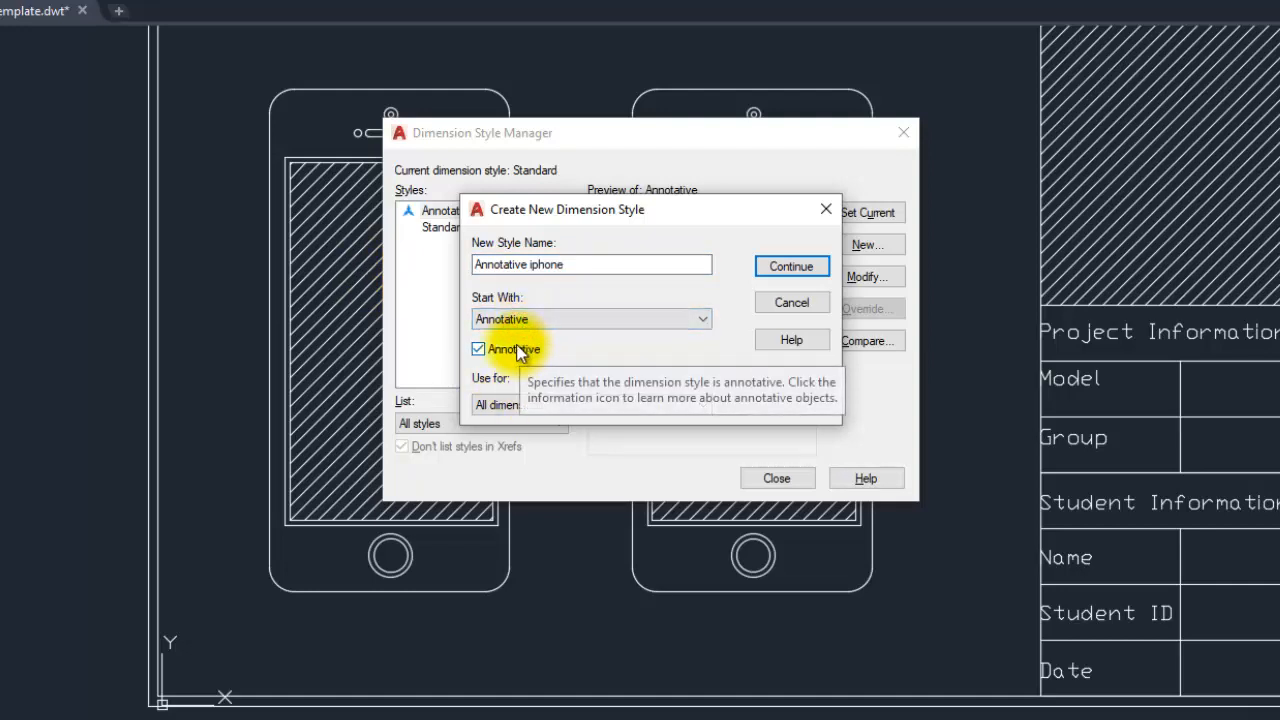
left_click(541, 403)
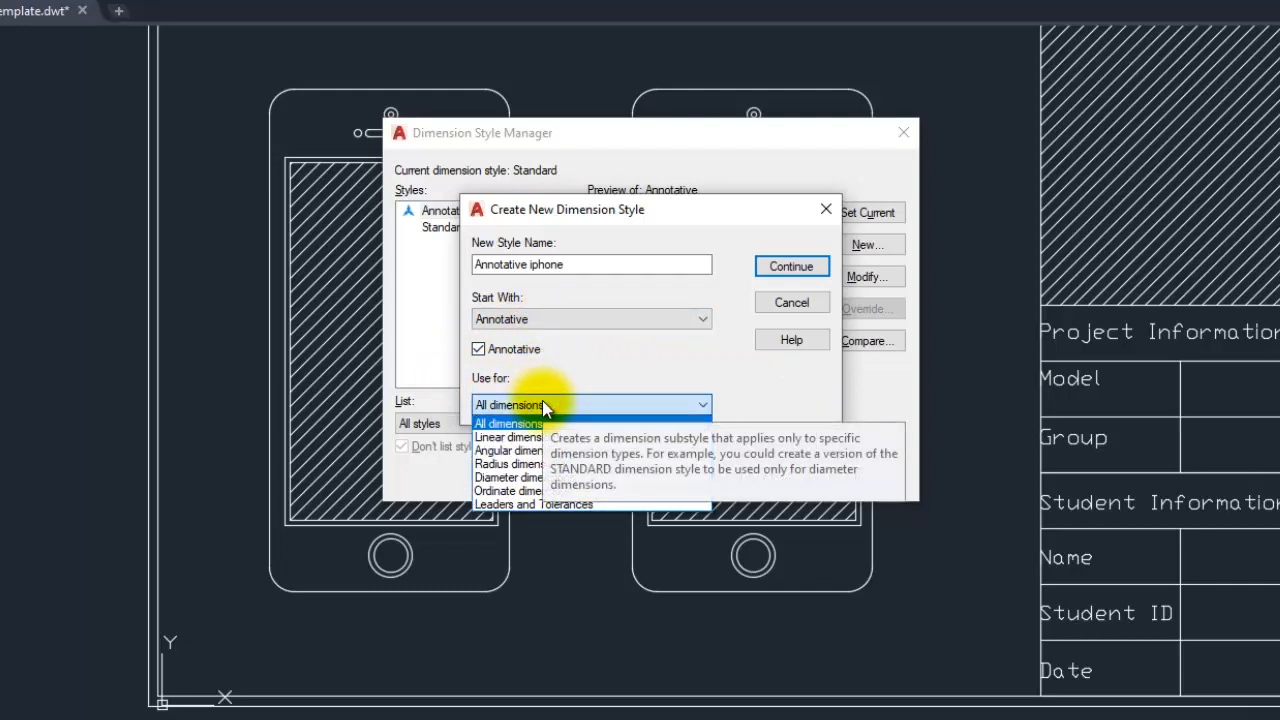
left_click(542, 402)
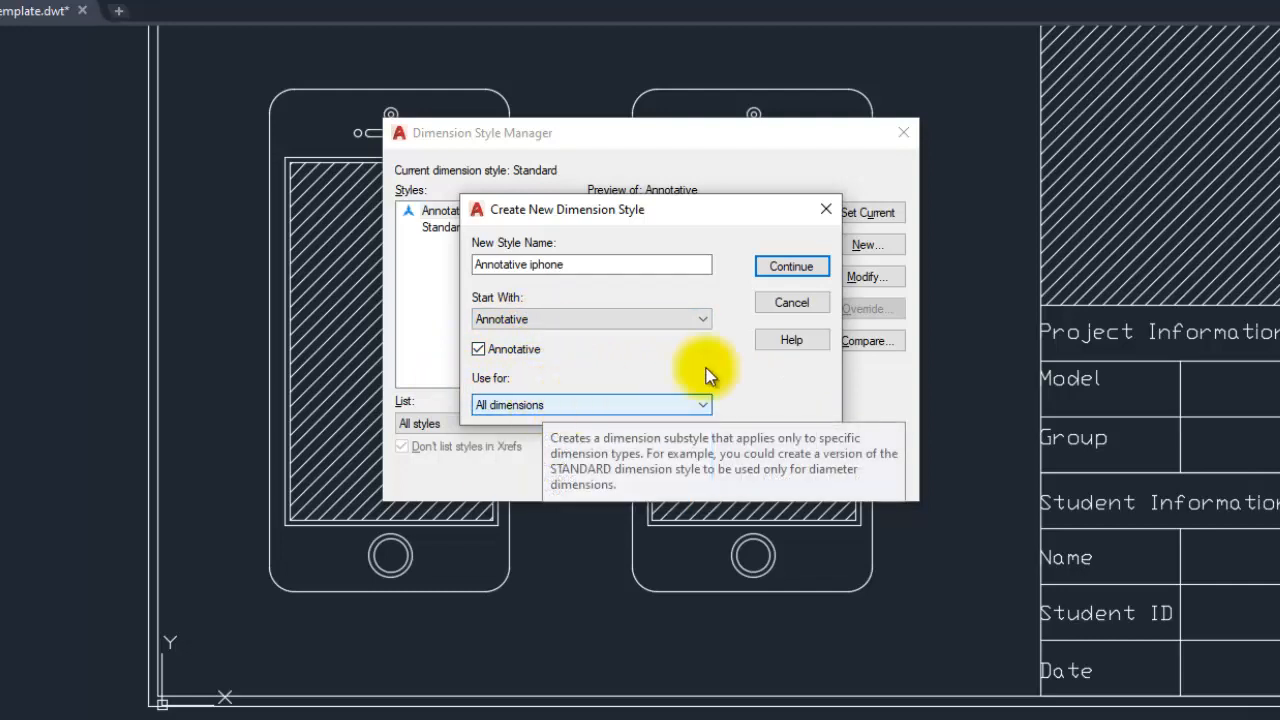
left_click(795, 266)
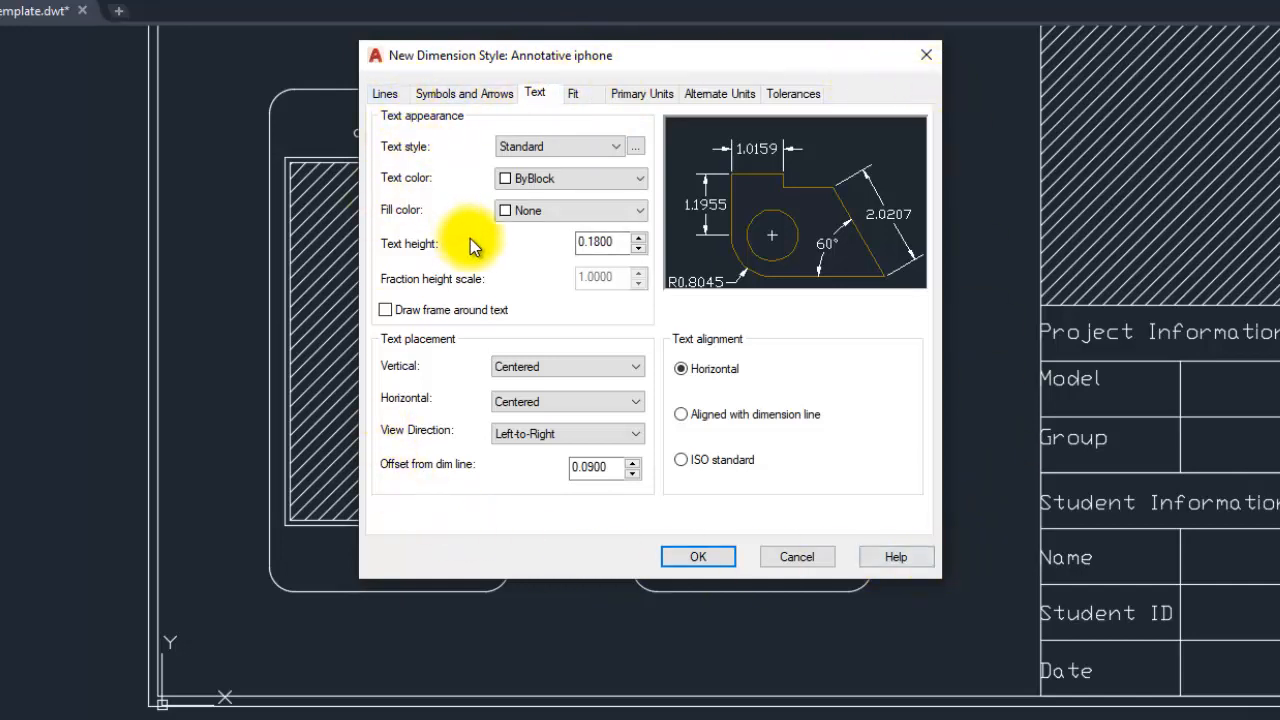
left_click(474, 90)
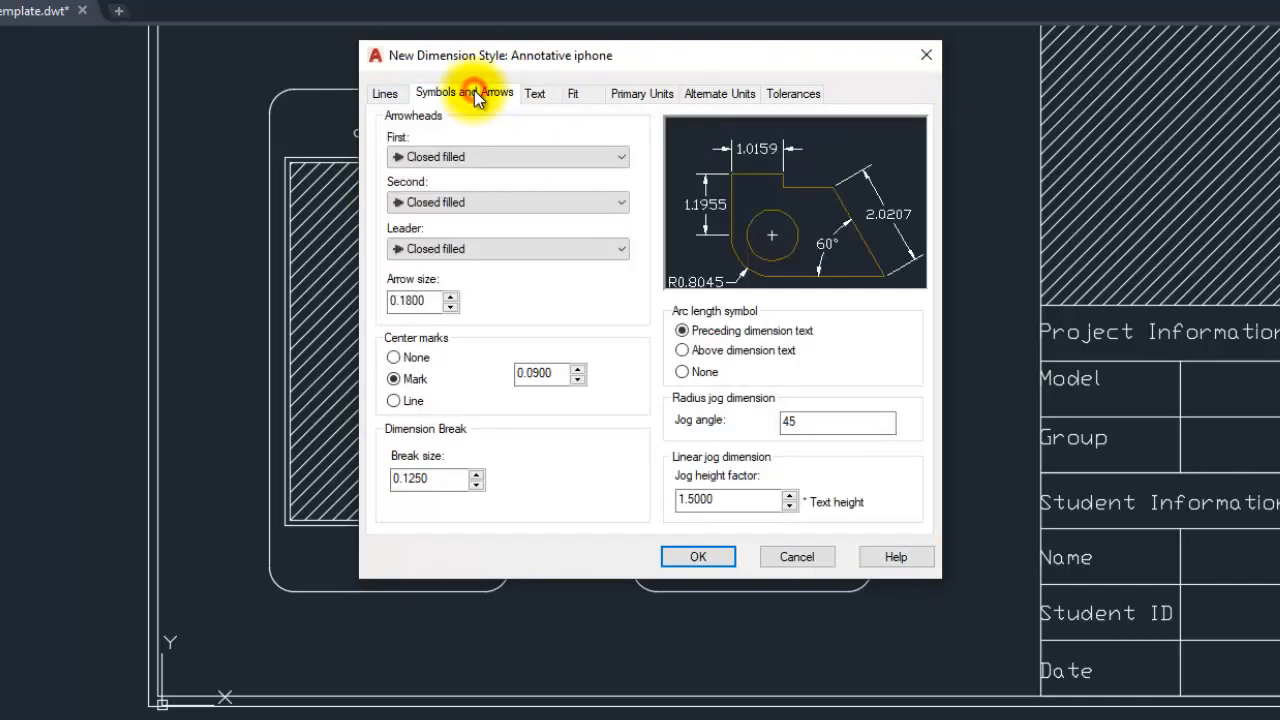
double_click(412, 301)
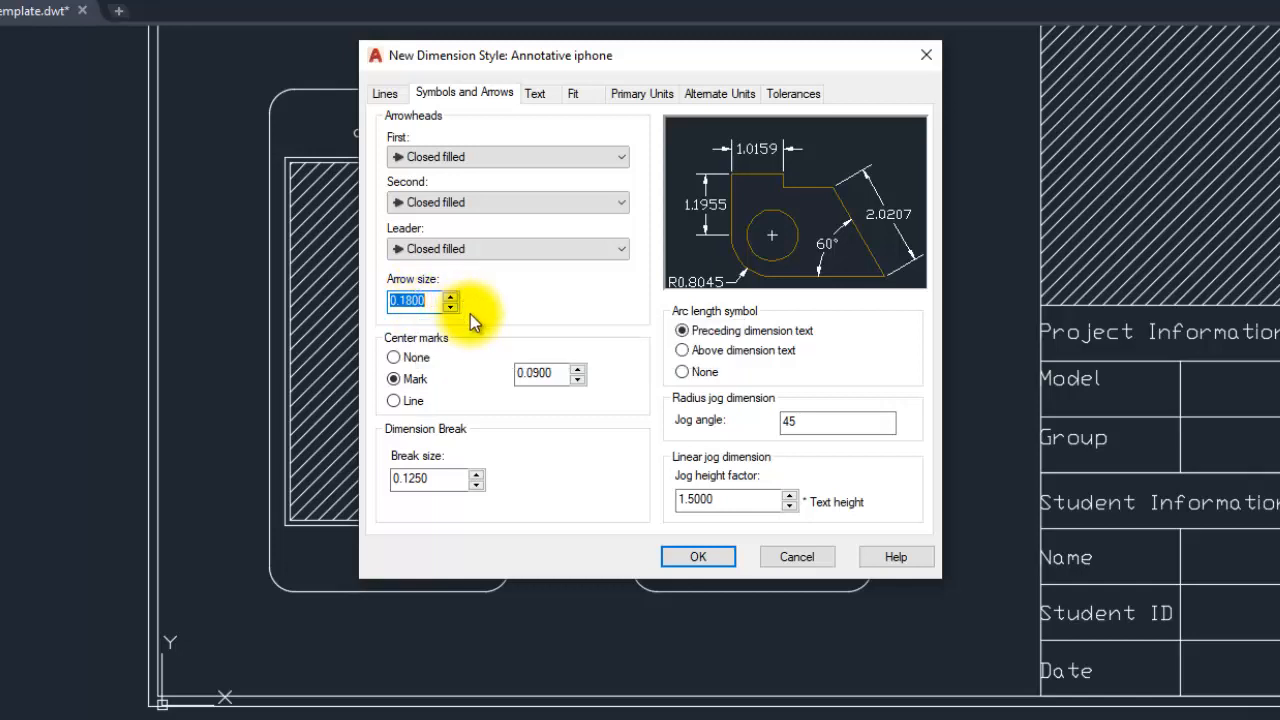
left_click(497, 300)
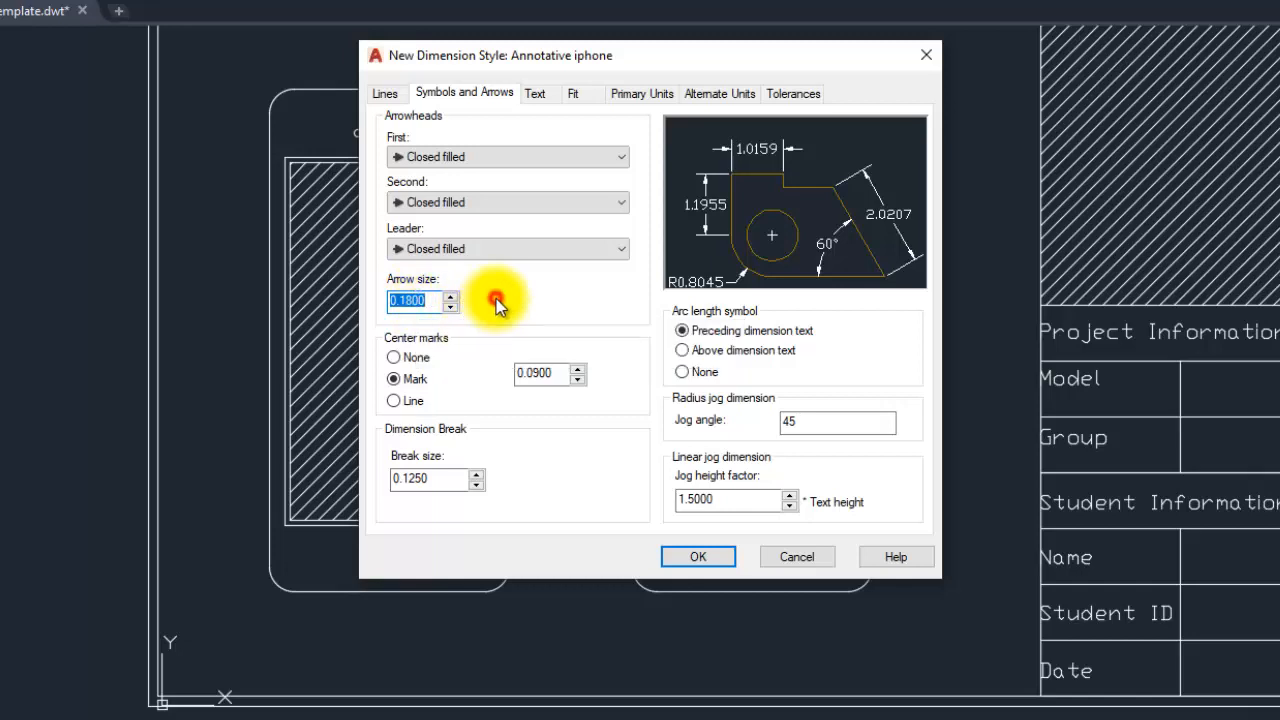
left_click(544, 165)
left_click(544, 164)
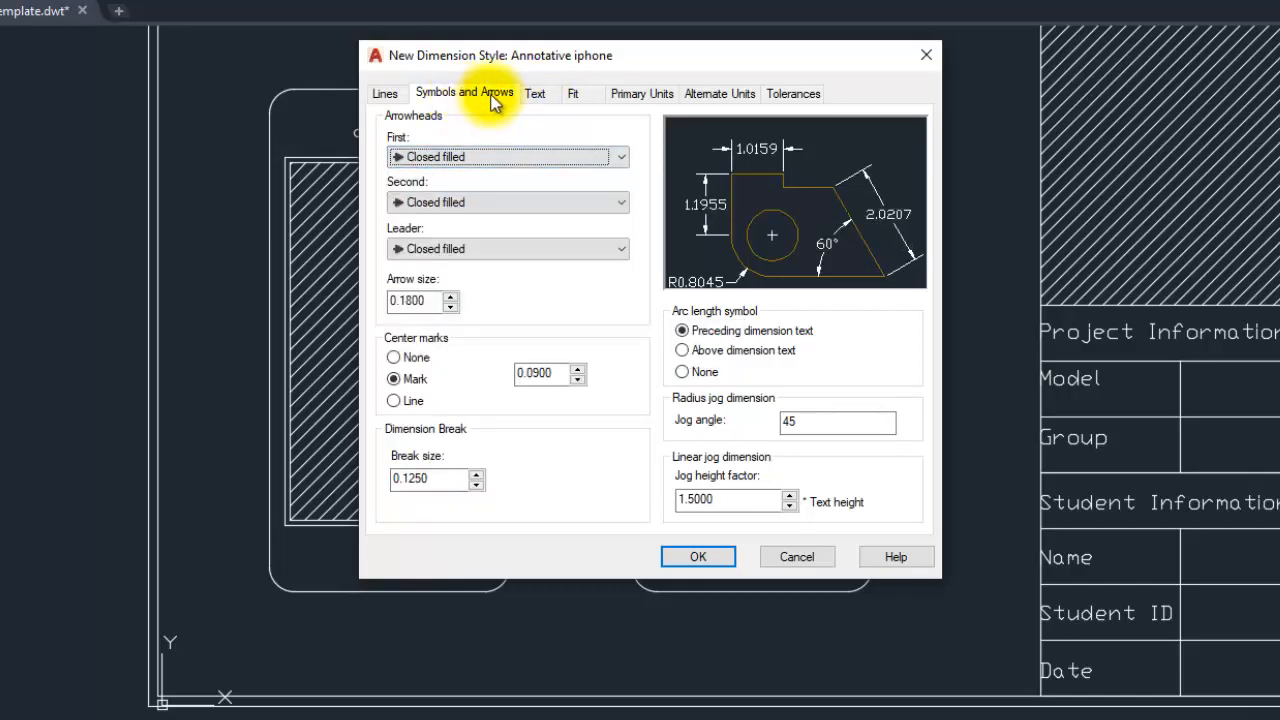
Set the Annotative iphone style's dimension line color to Yellow and its extension line color to Cyan.
left_click(384, 93)
left_click(554, 138)
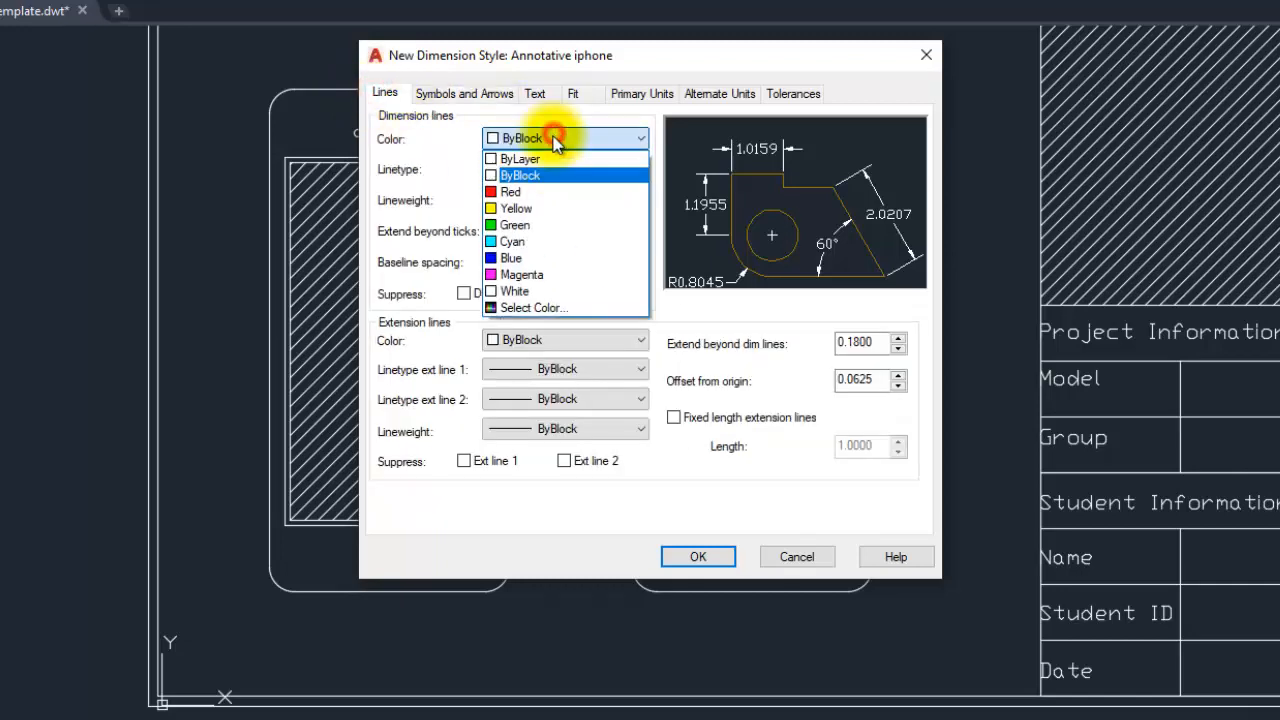
left_click(543, 207)
left_click(536, 335)
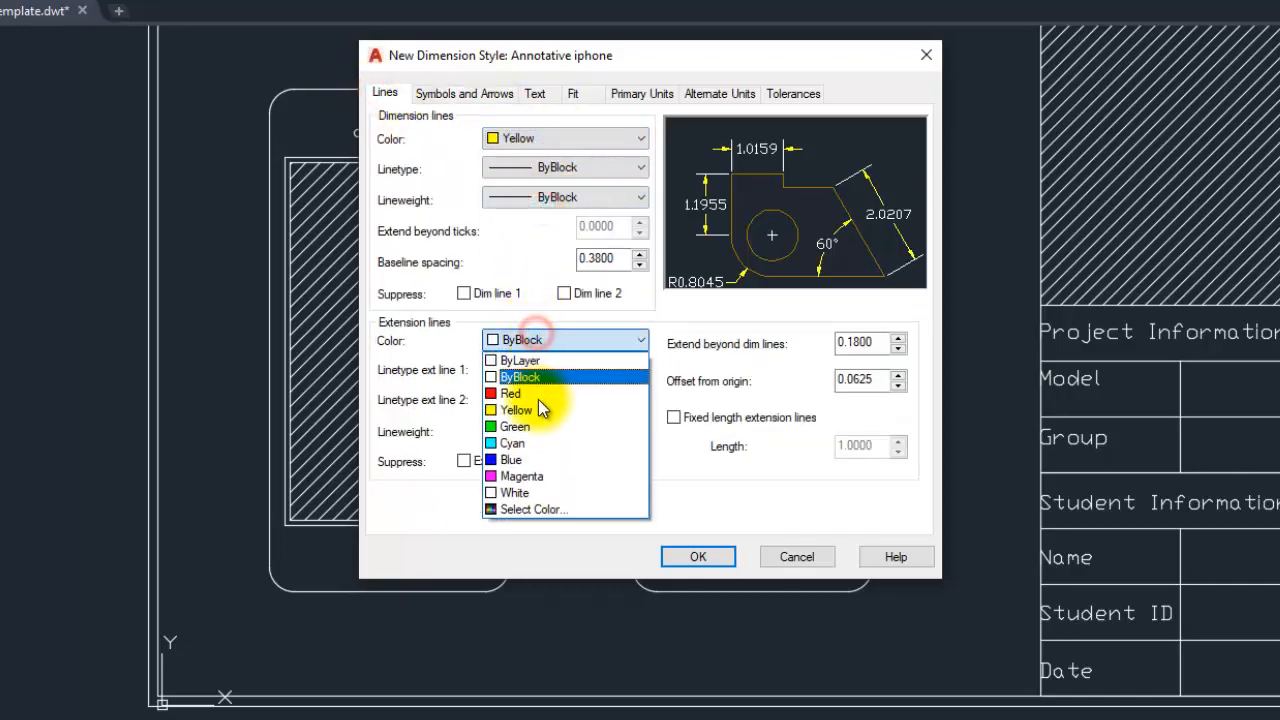
left_click(530, 442)
Set the Annotative iphone style's text color to ByLayer and save the new style.
left_click(535, 93)
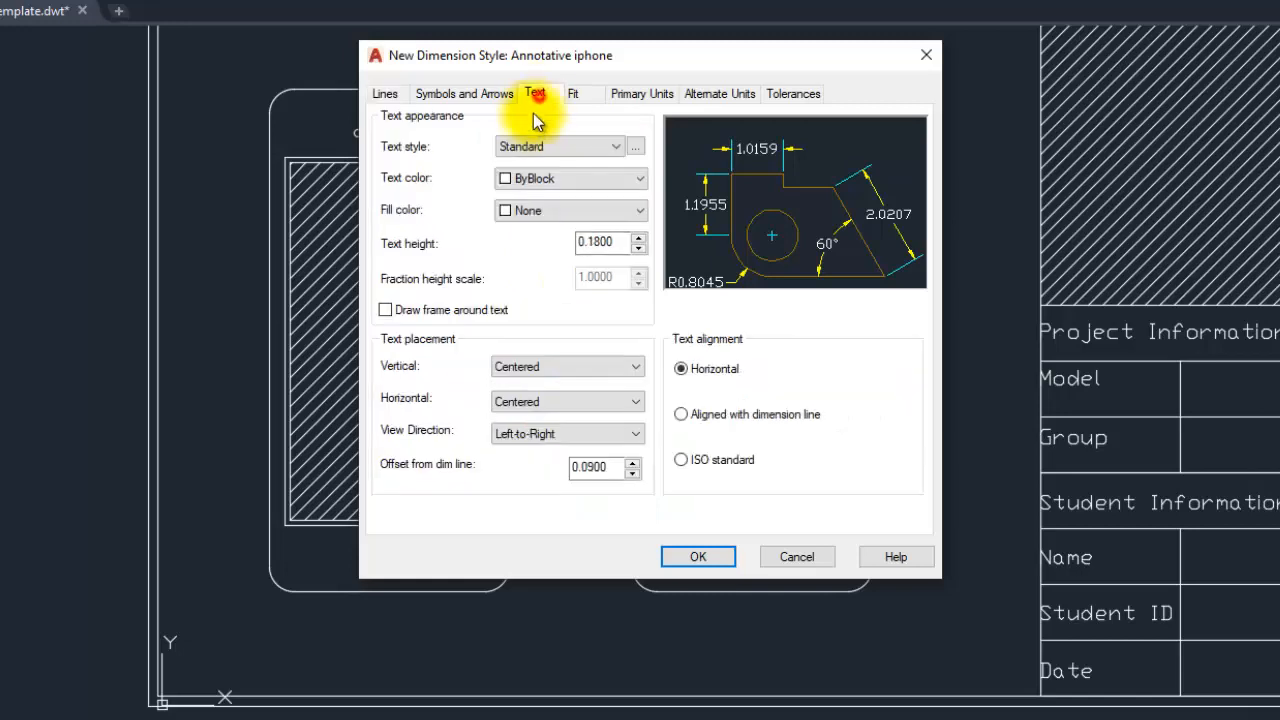
left_click(565, 181)
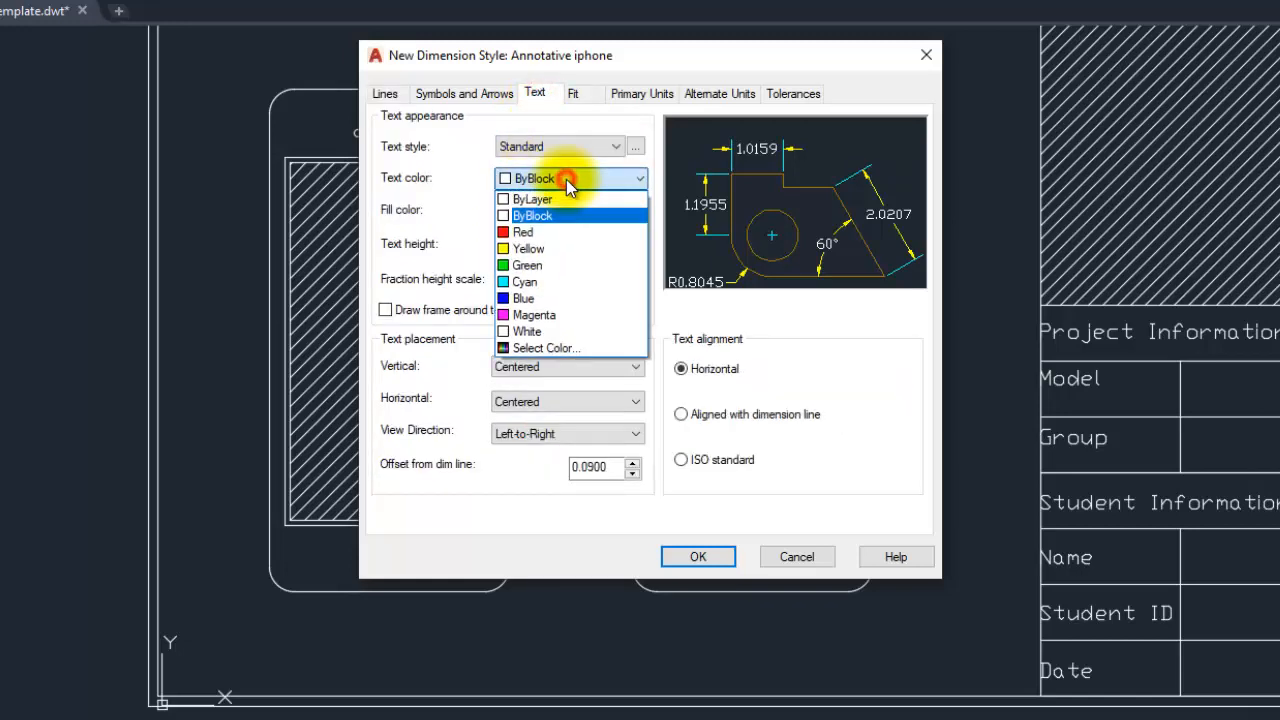
left_click(565, 206)
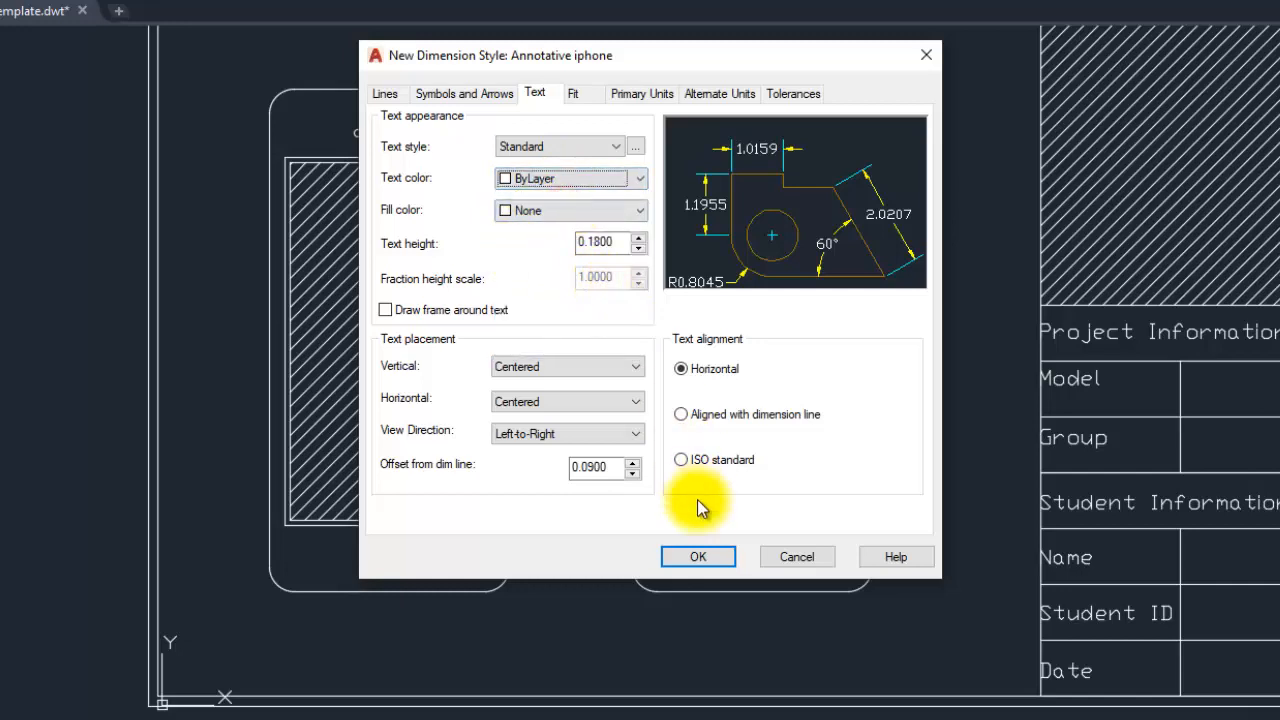
left_click(695, 557)
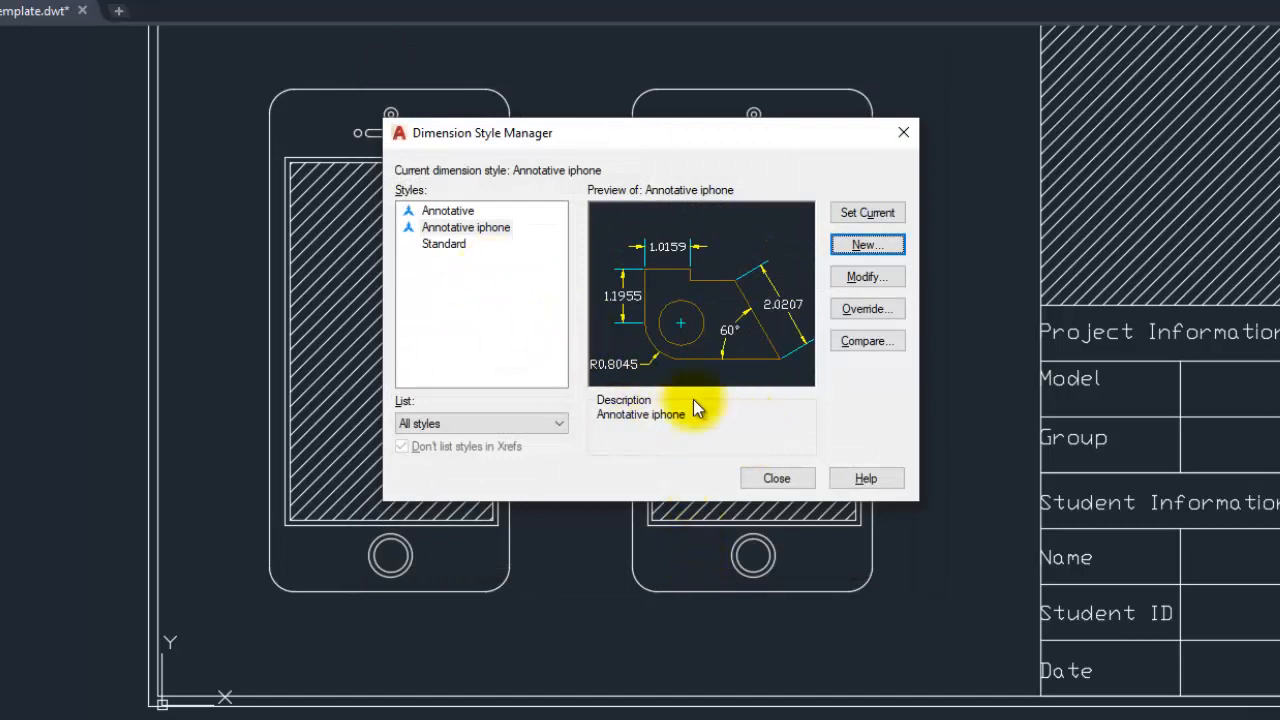
Create a dimension style named "Non-annotative iphone" based on Standard, not annotative and for all dimensions, and continue to its settings.
left_click(476, 229)
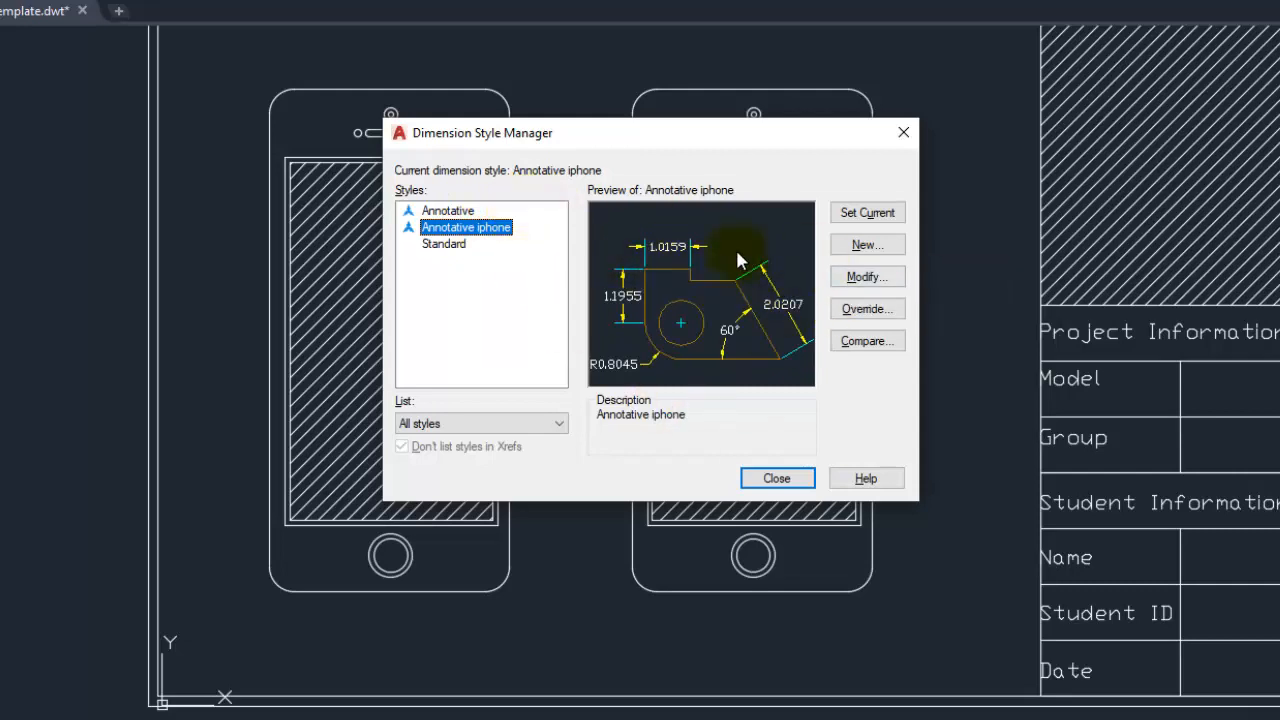
left_click(456, 244)
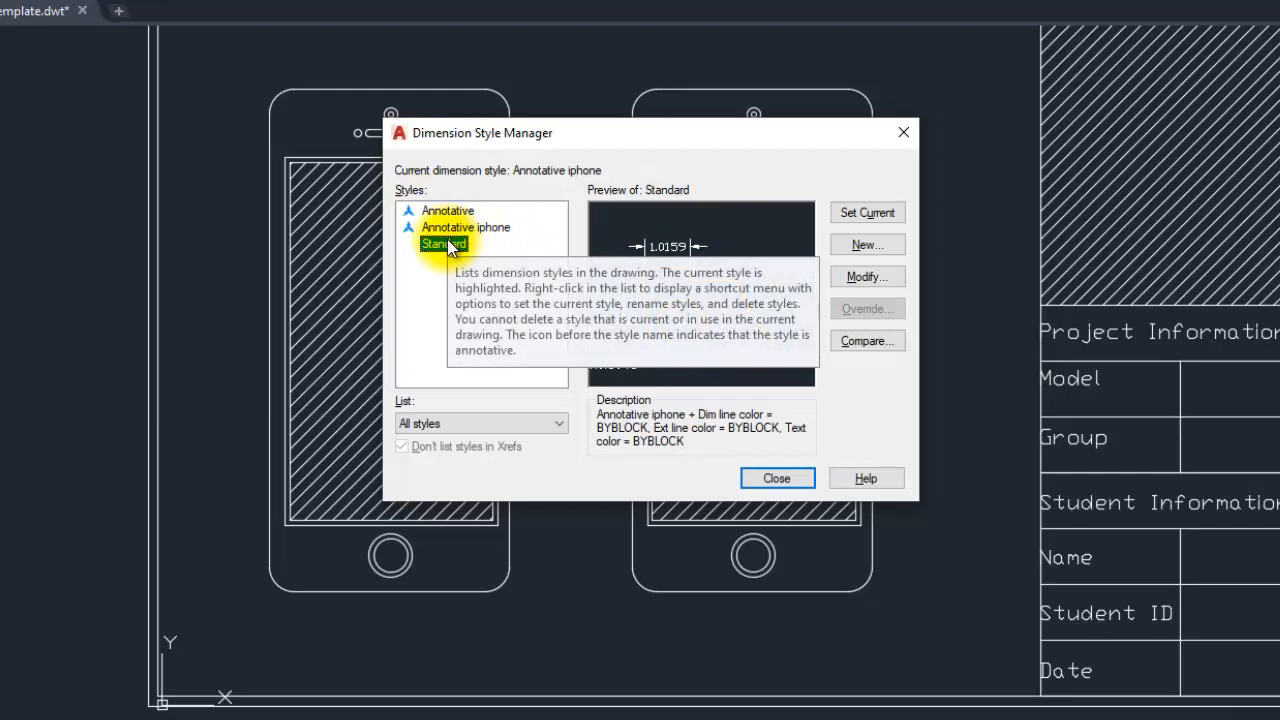
left_click(890, 247)
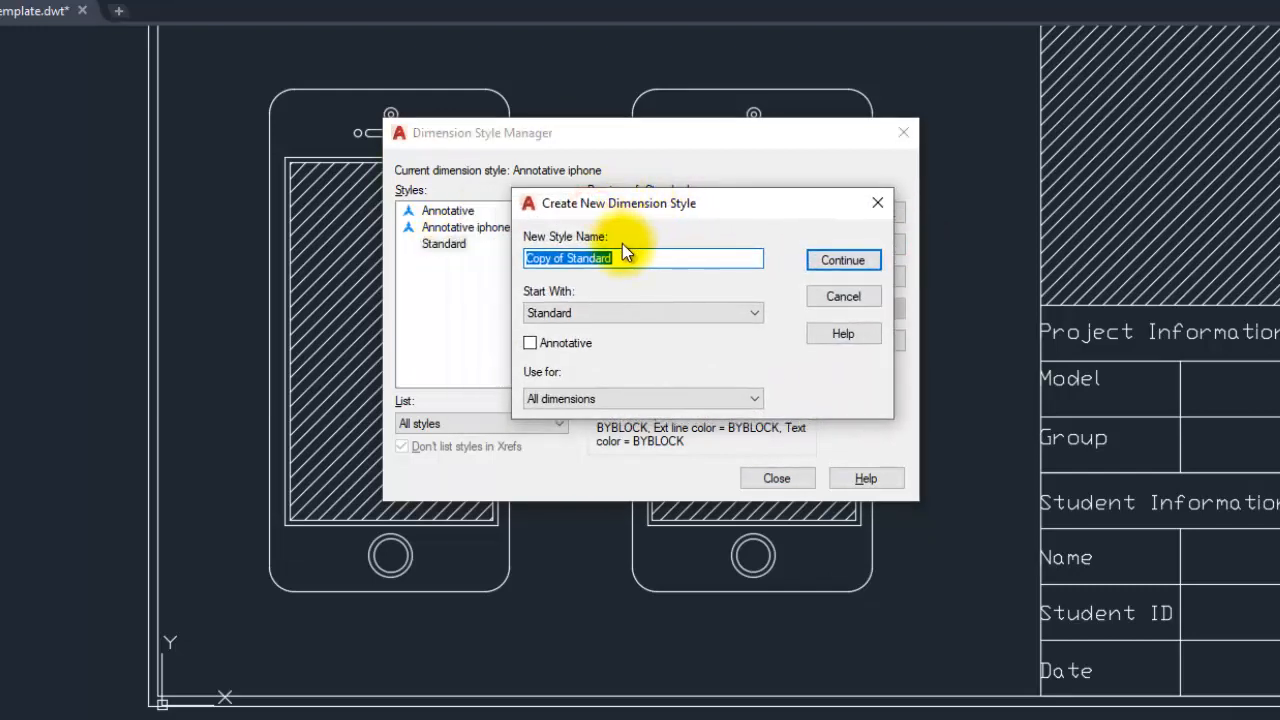
type("S")
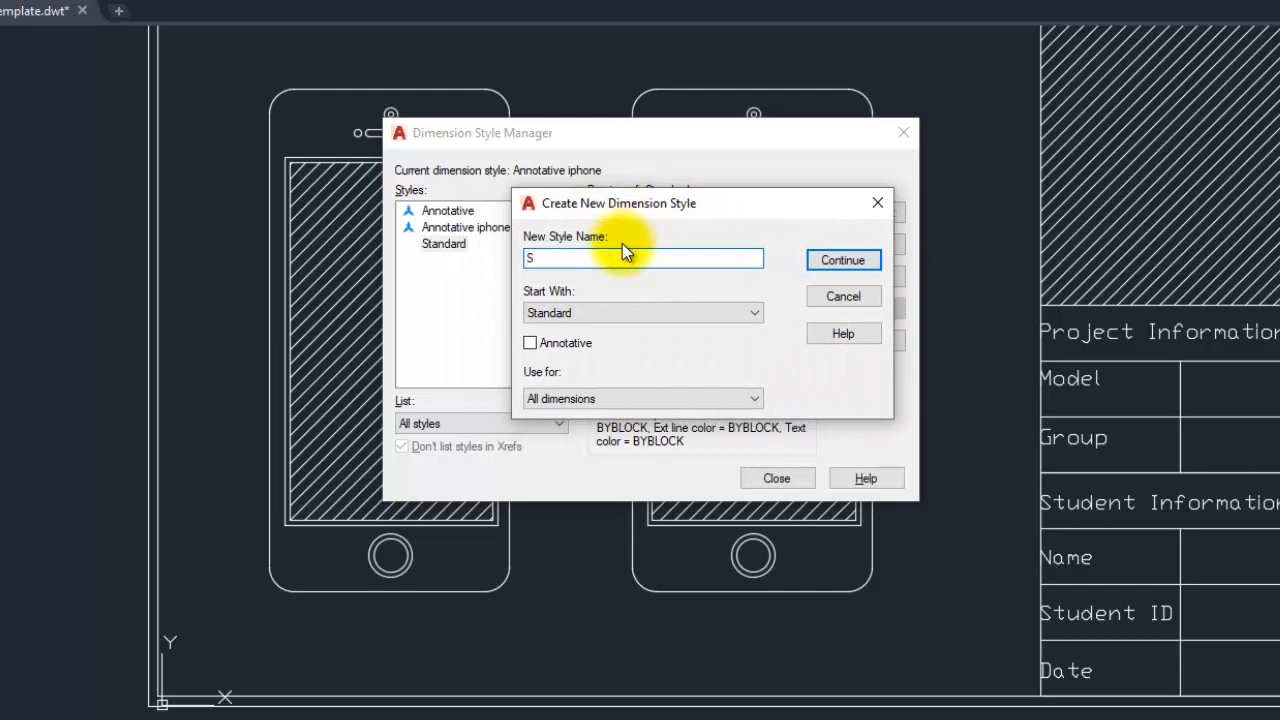
key("BackSpace")
type("Non-annotative iphone")
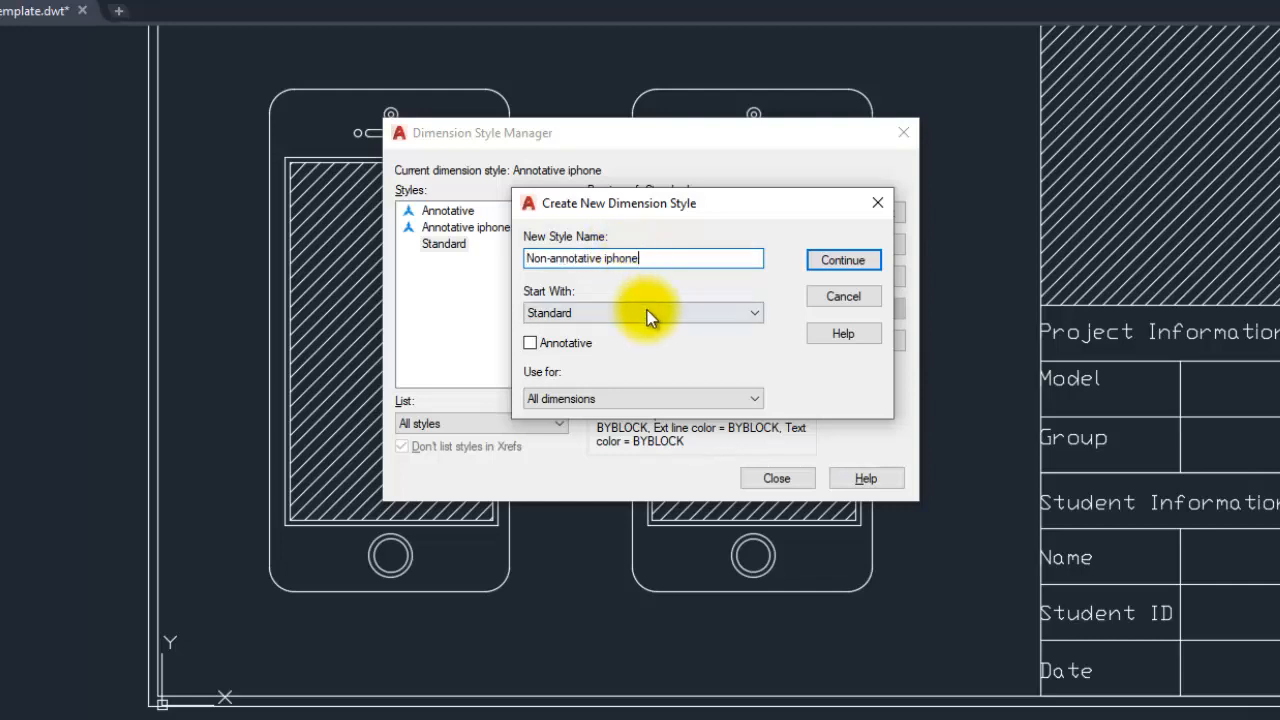
left_click(588, 314)
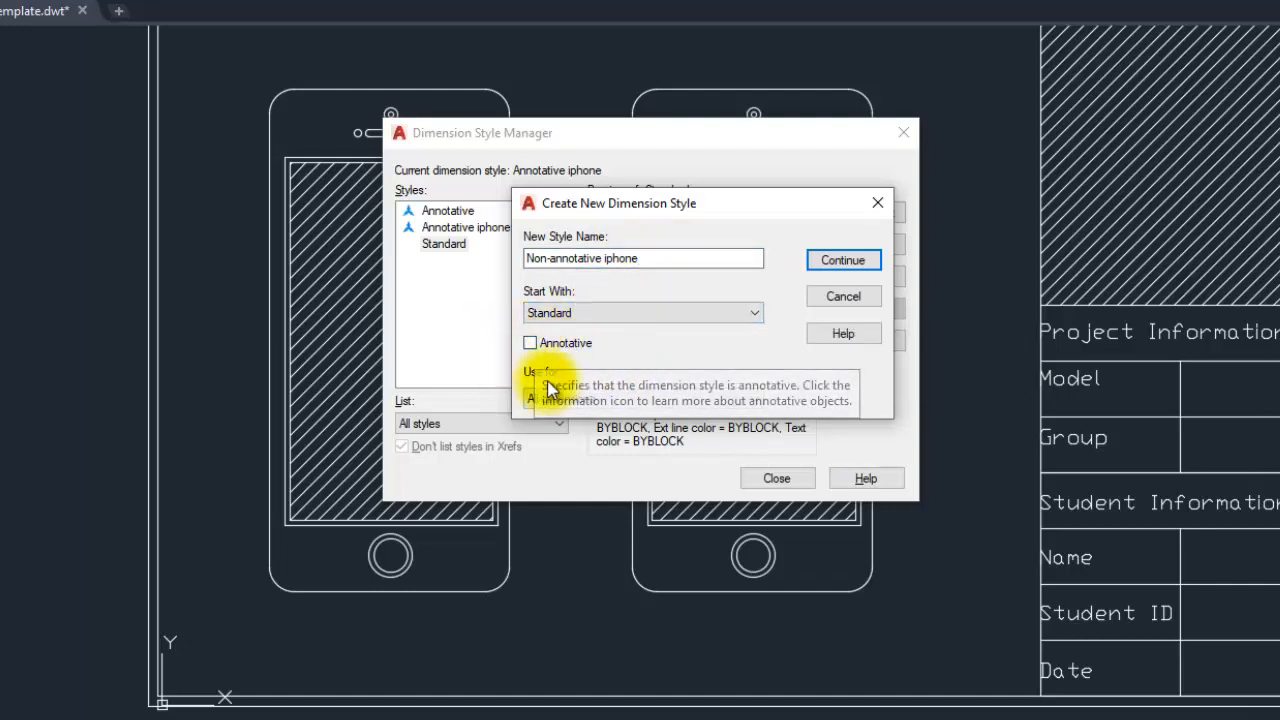
left_click(843, 262)
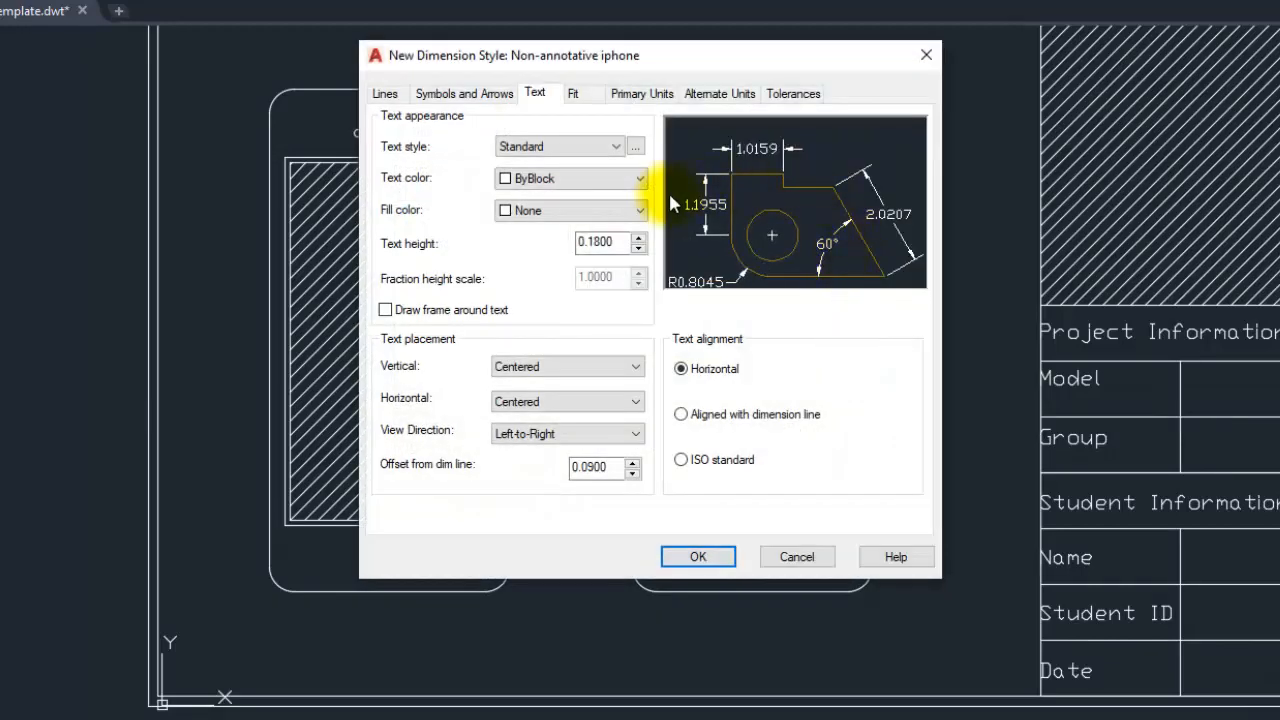
Set the Non-annotative iphone style's dimension line color to Yellow and its extension line color to Cyan.
left_click(490, 92)
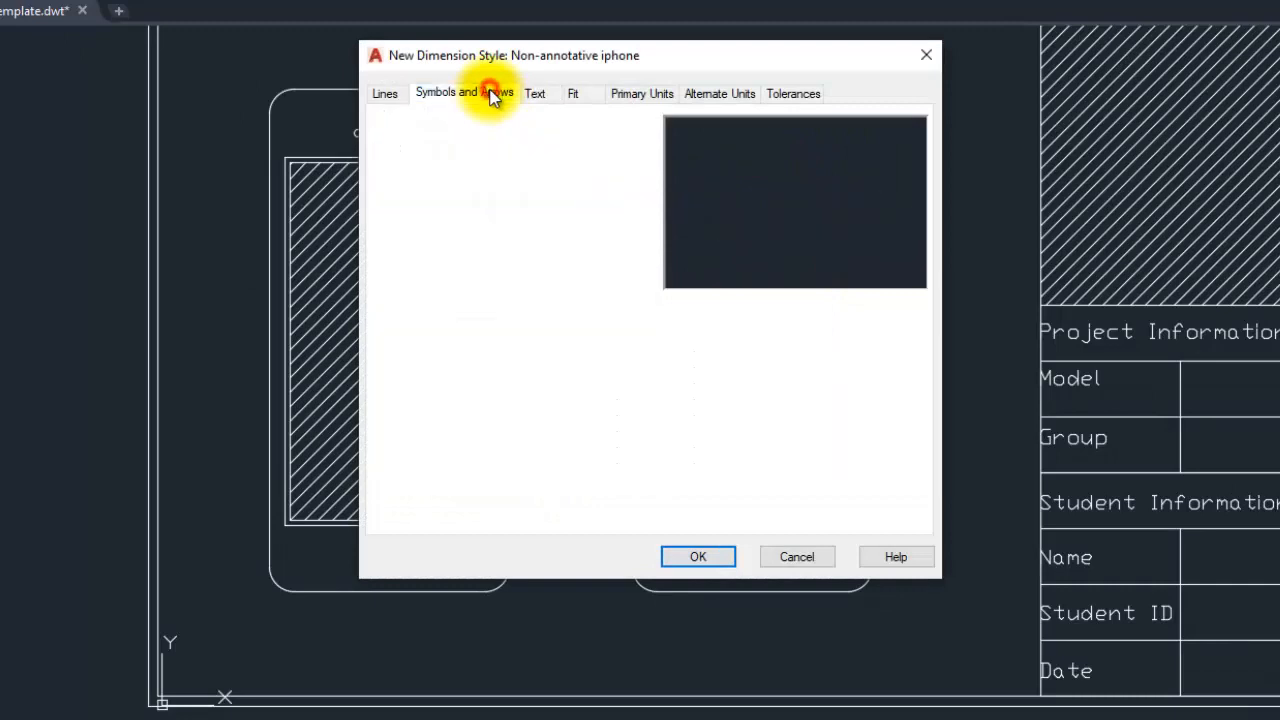
left_click(384, 92)
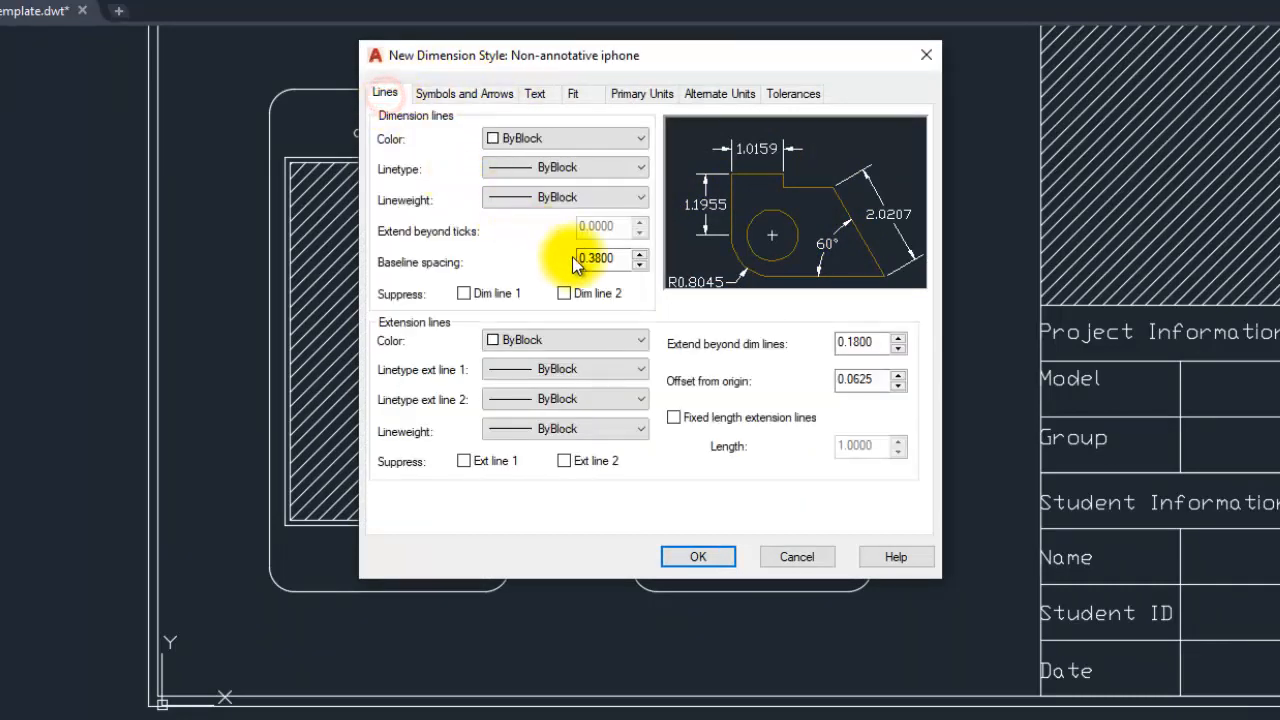
left_click(570, 140)
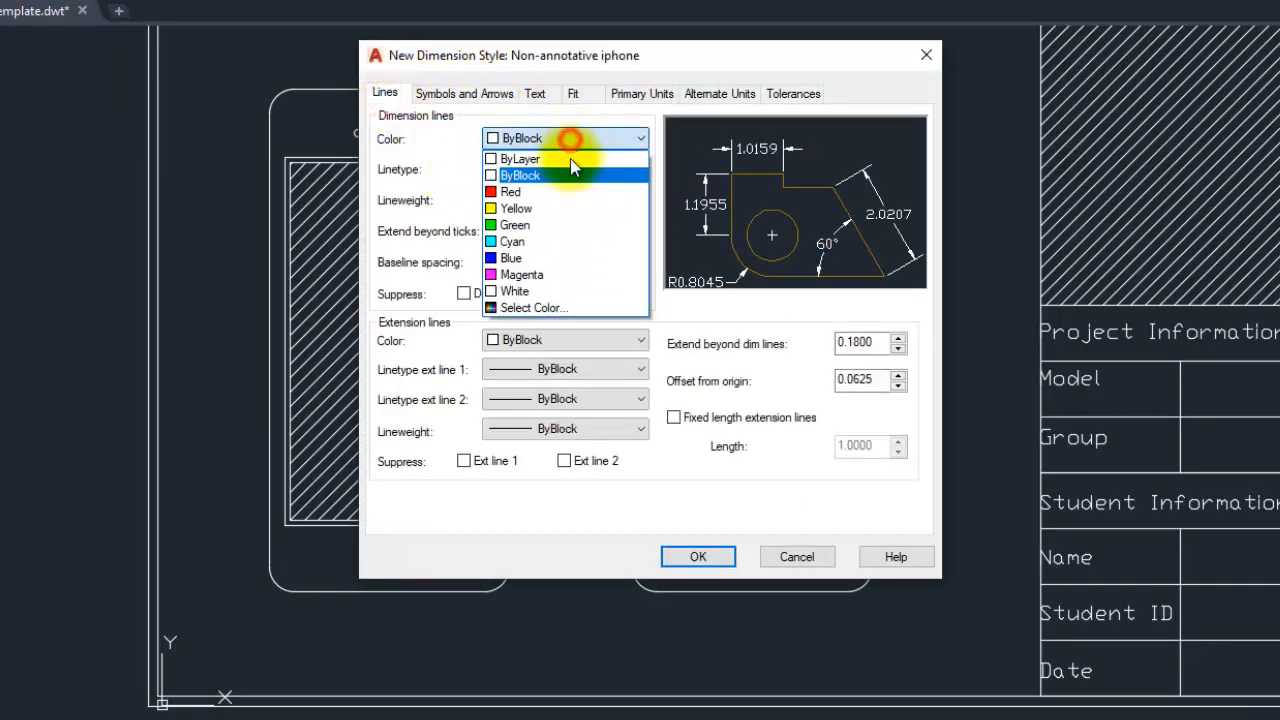
left_click(560, 210)
left_click(563, 339)
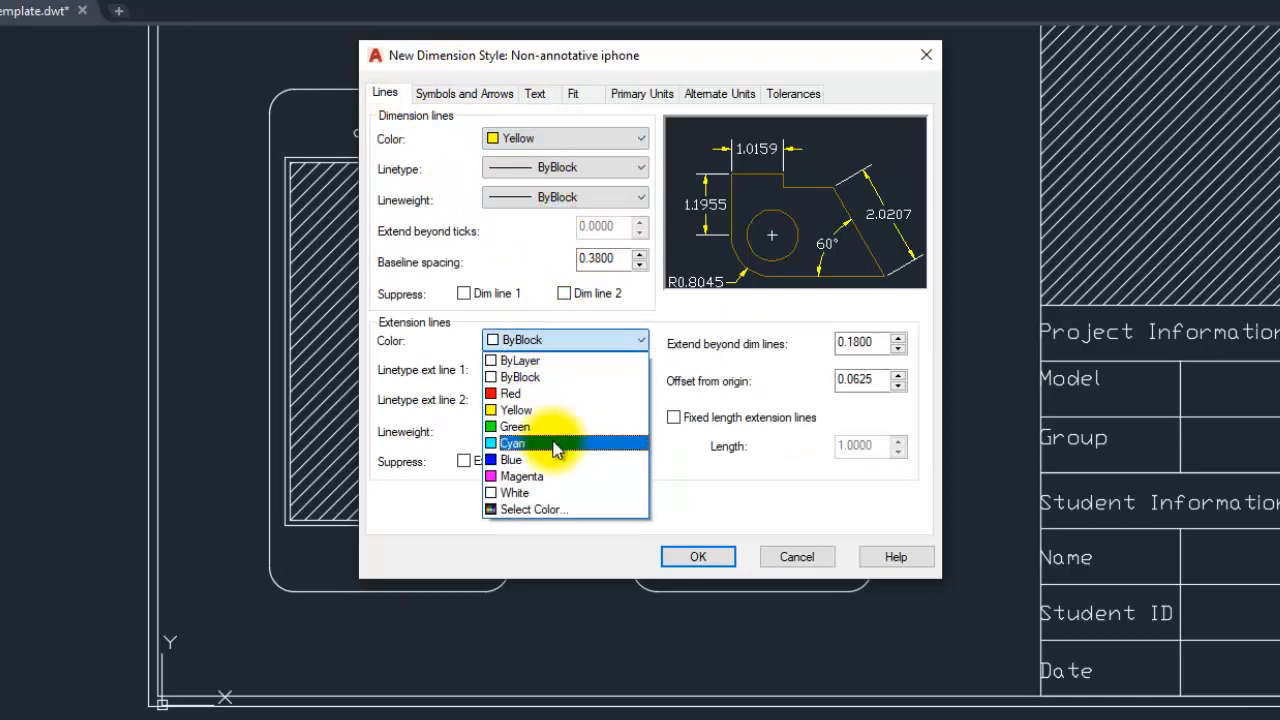
left_click(555, 443)
Set the Non-annotative iphone style's text color to ByLayer and save the style.
left_click(535, 93)
left_click(552, 180)
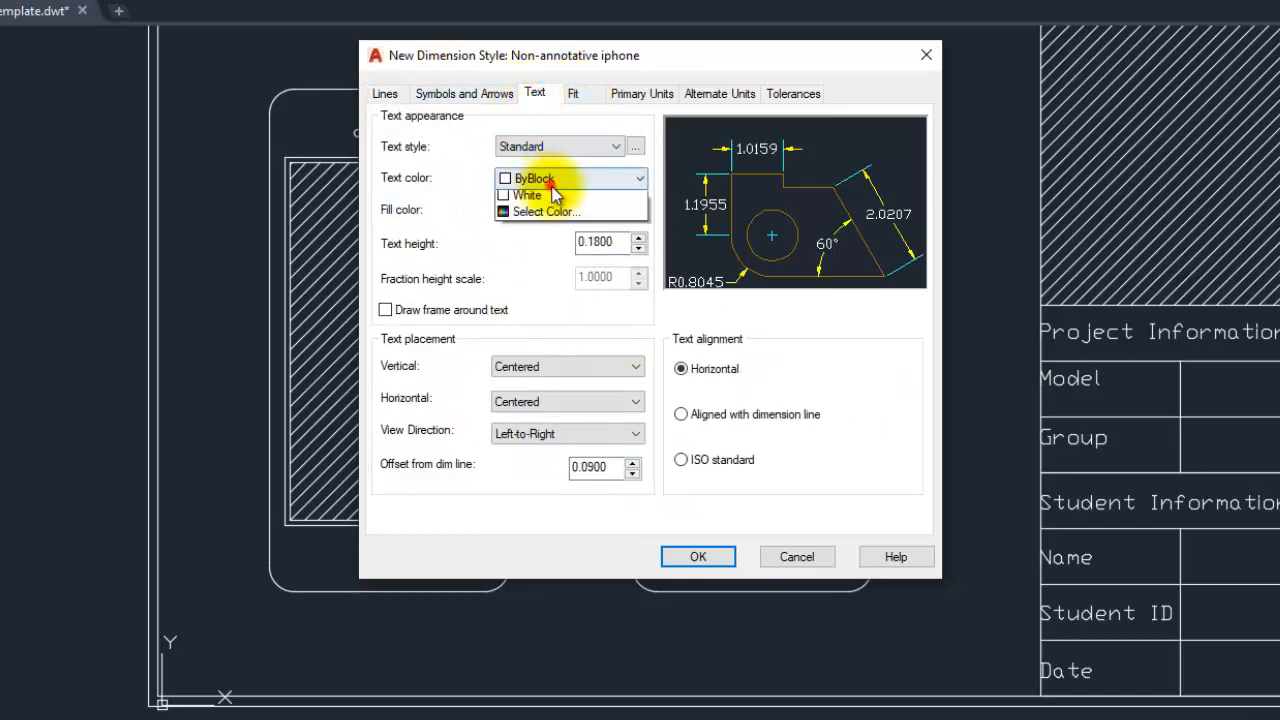
left_click(557, 197)
left_click(698, 553)
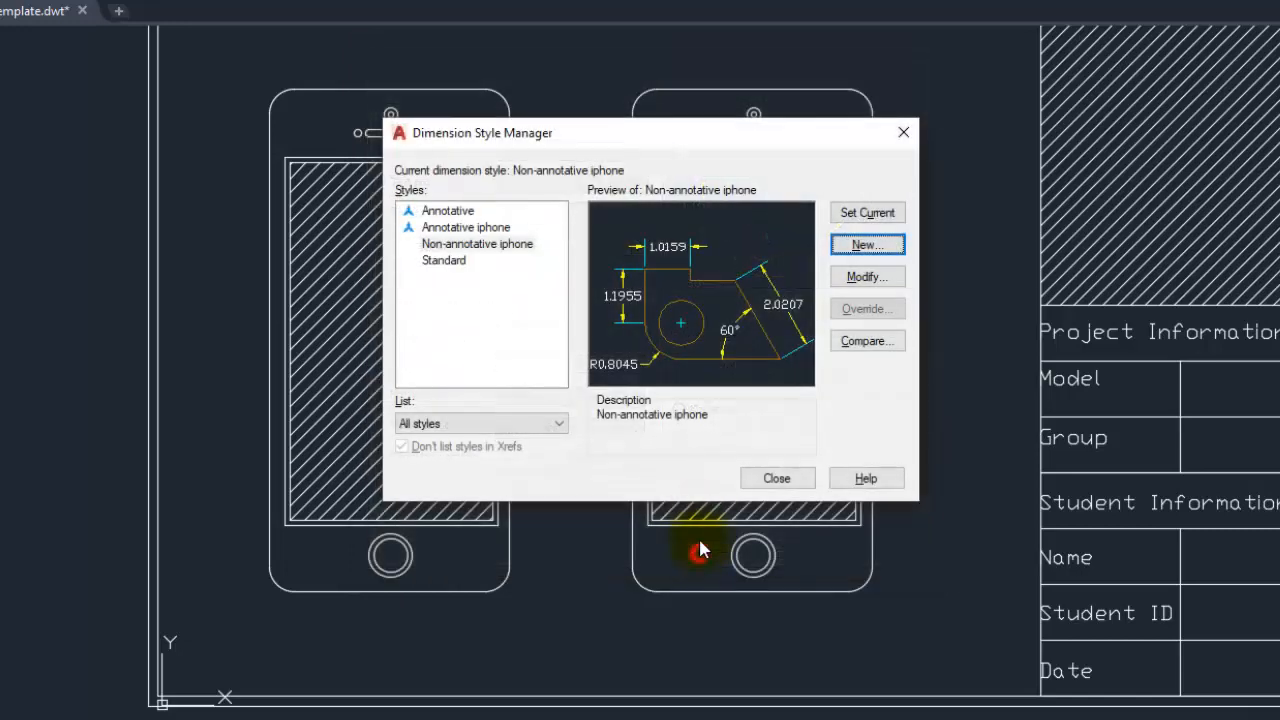
Make Non-annotative iphone the current dimension style and close the Dimension Style Manager.
left_click(458, 244)
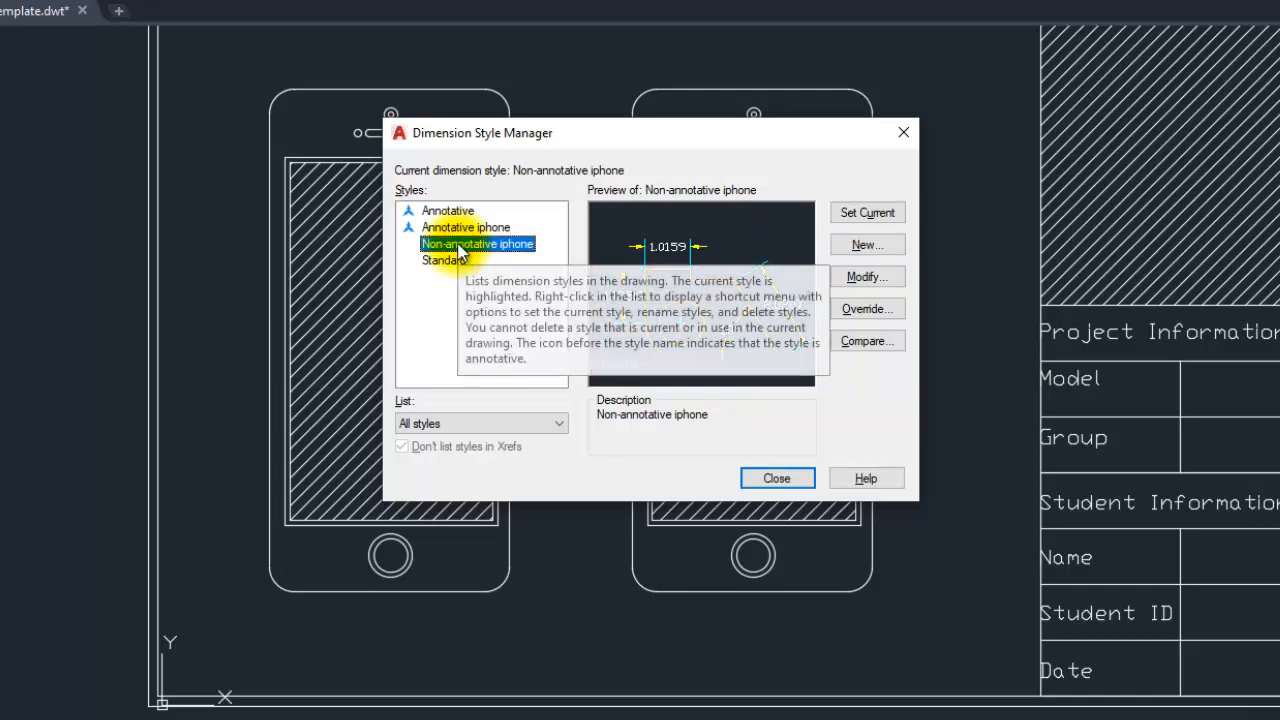
left_click(867, 213)
left_click(777, 478)
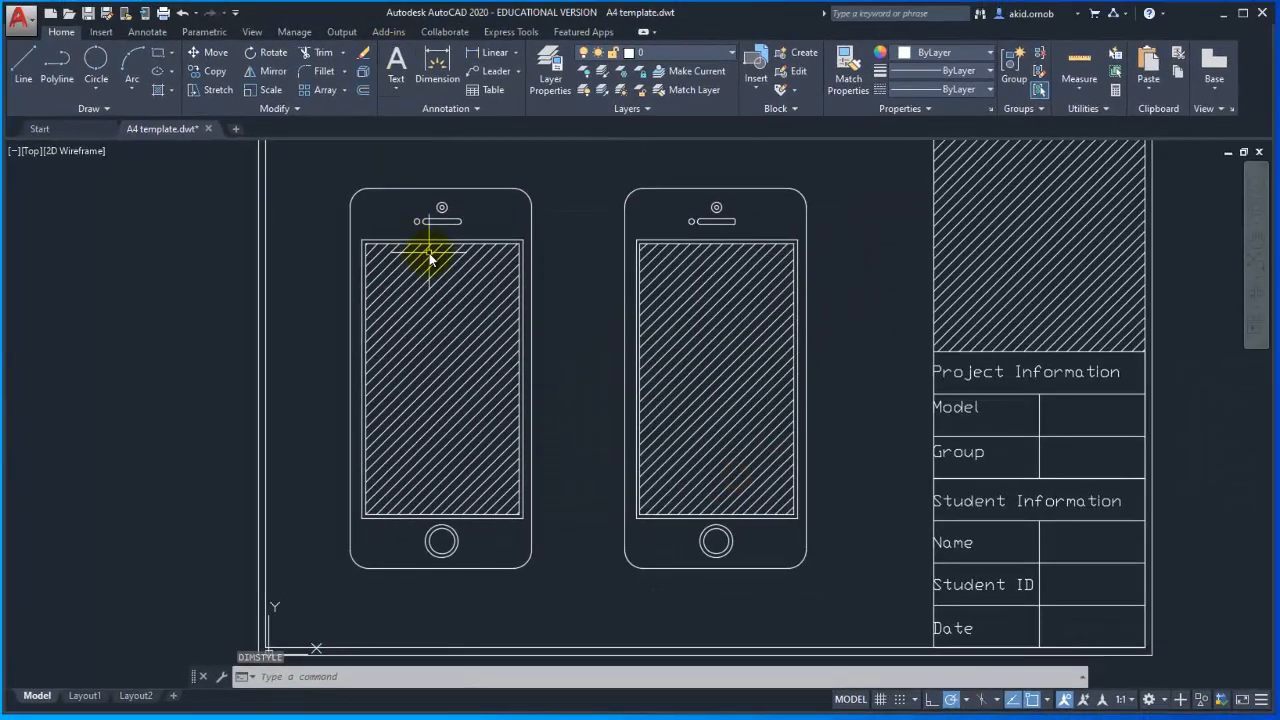
Dimension the left phone's overall width between its lower side edges, placing the dimension line below the phone.
middle_click_drag(446, 286, 483, 279)
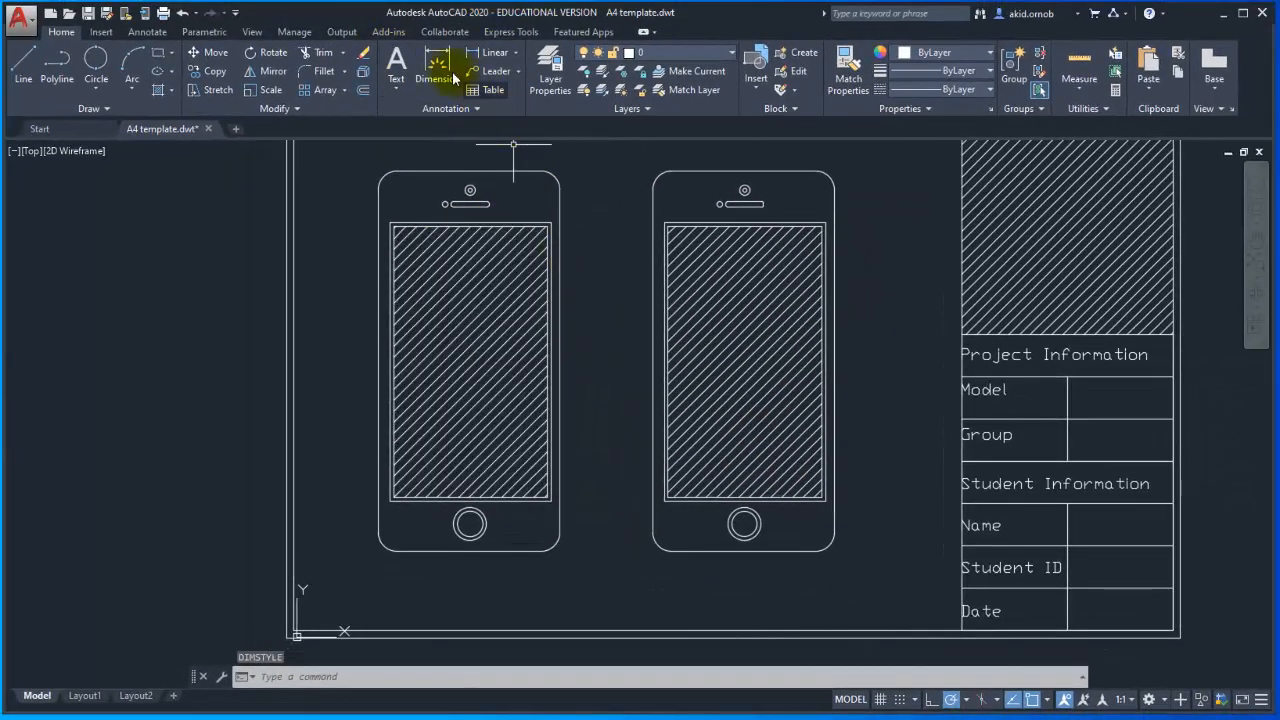
left_click(442, 70)
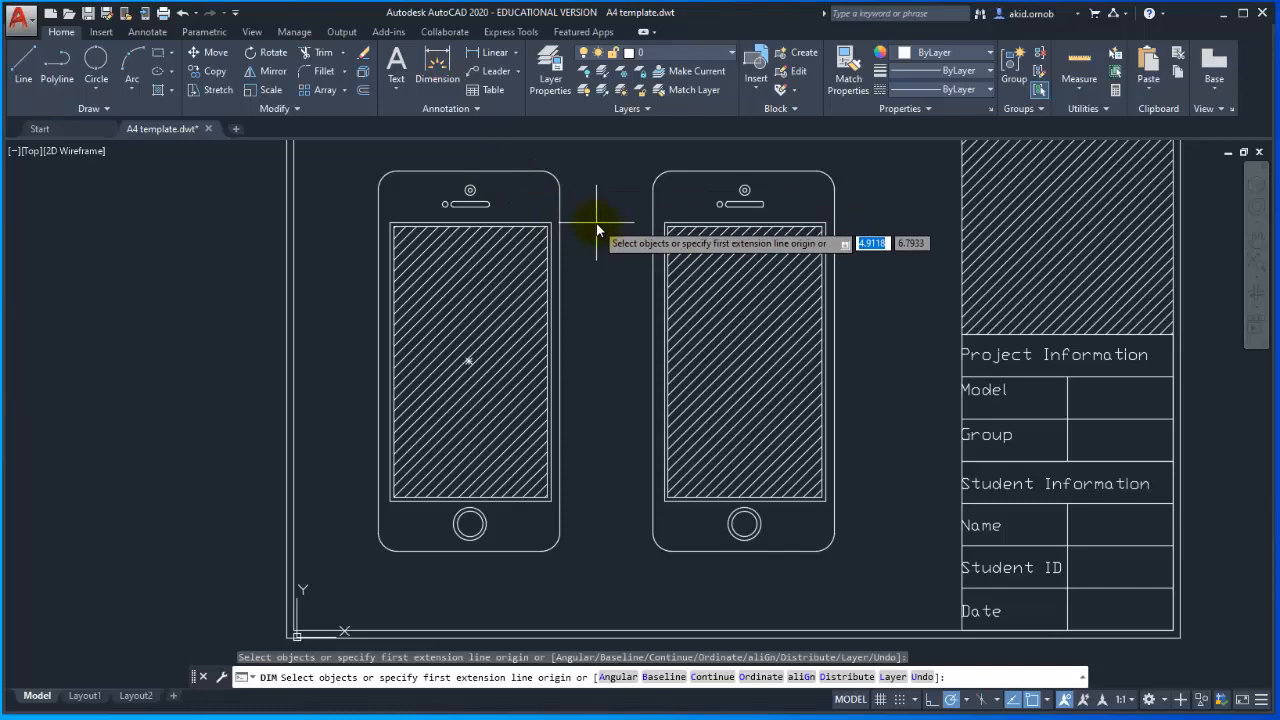
mouse_move(580, 277)
middle_mouse_down()
mouse_move(574, 243)
mouse_move(570, 268)
middle_mouse_up()
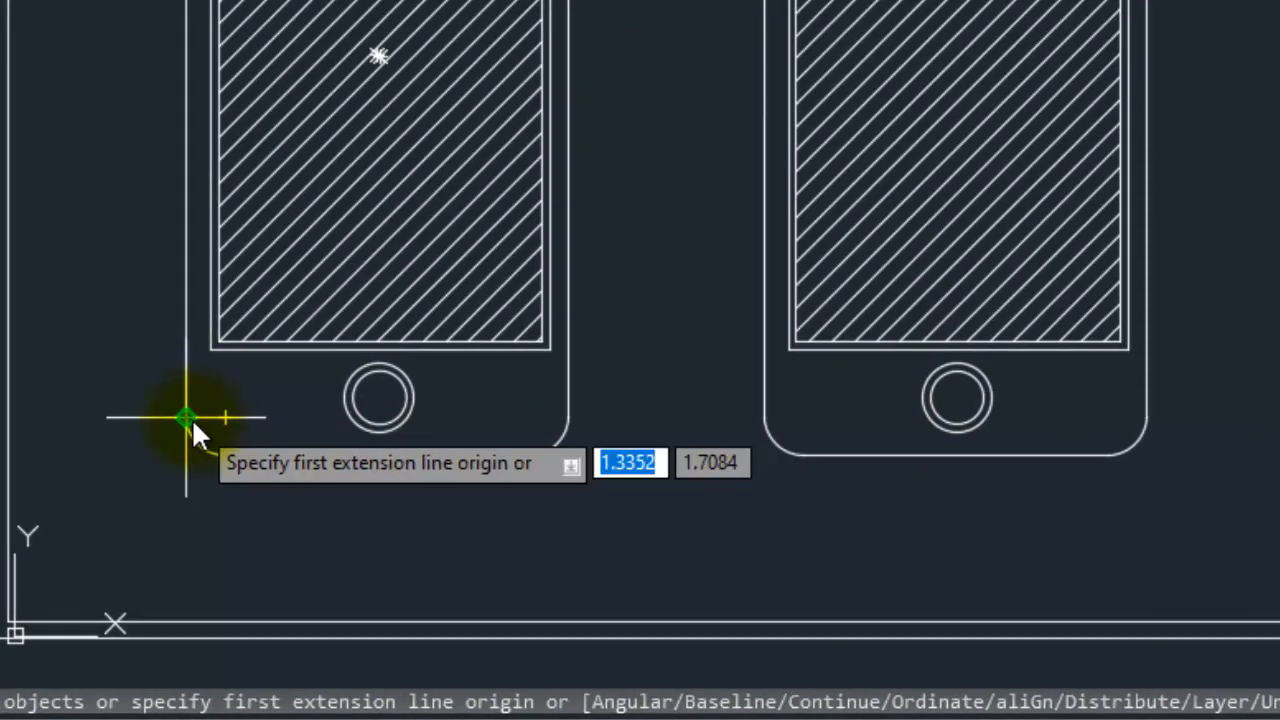
left_click(192, 418)
left_click(566, 423)
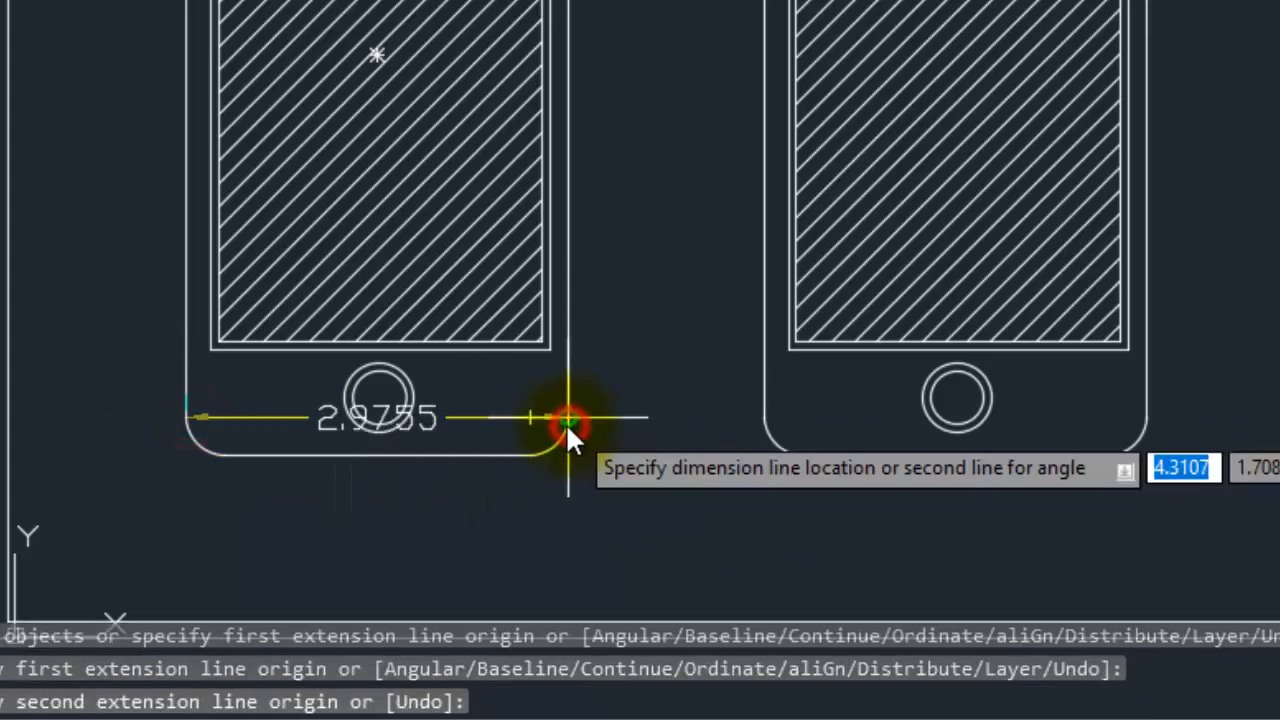
left_click(547, 518)
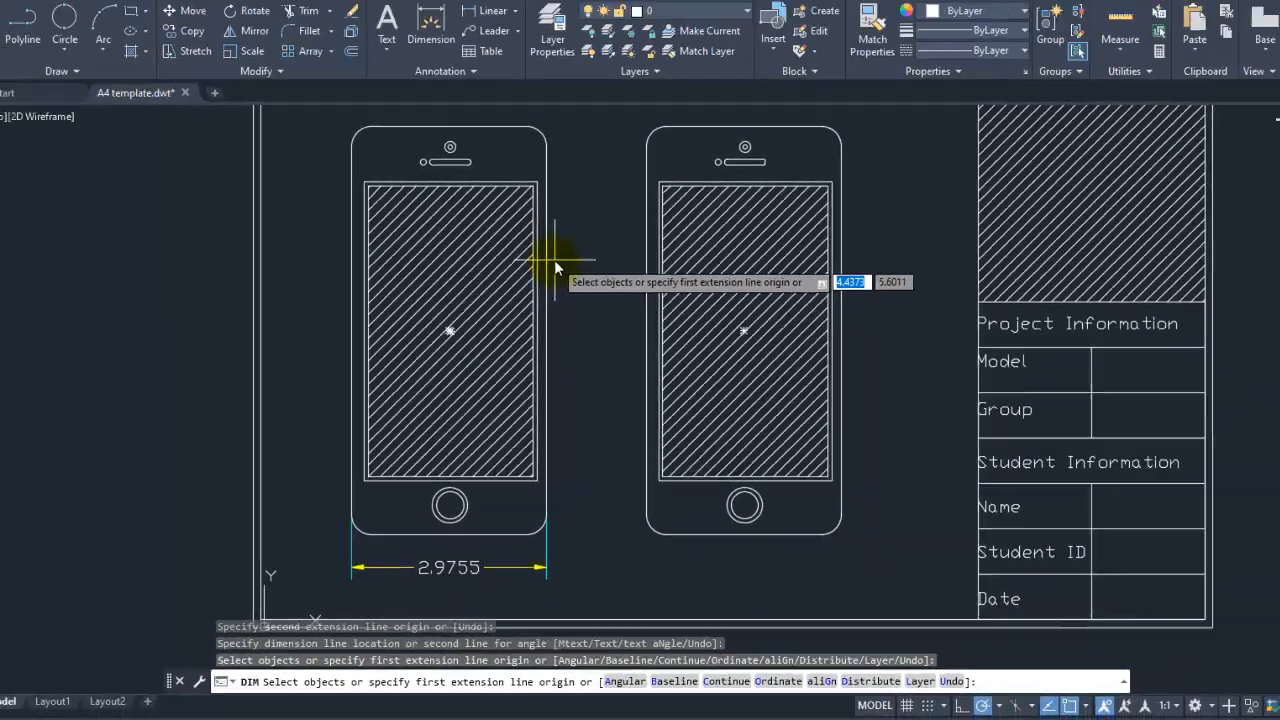
key("Return")
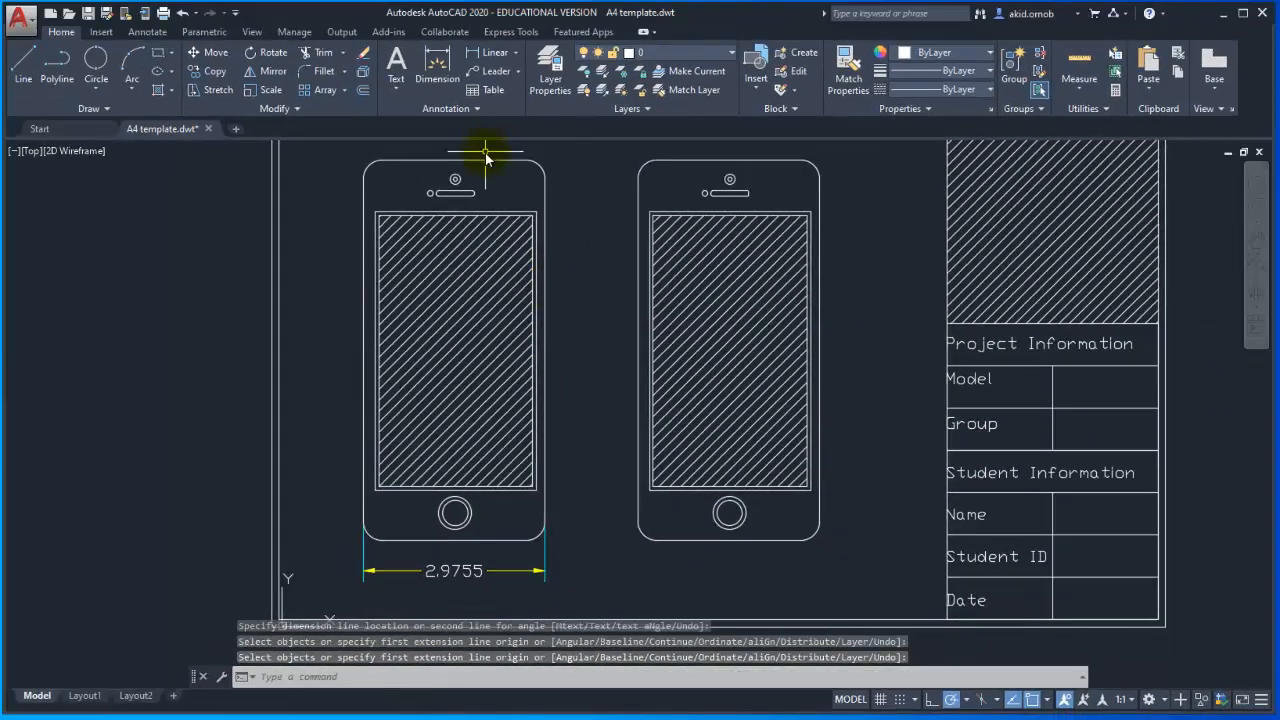
Reopen the Dimension Style Manager, make Annotative iphone the current style, and close the manager.
key("Return")
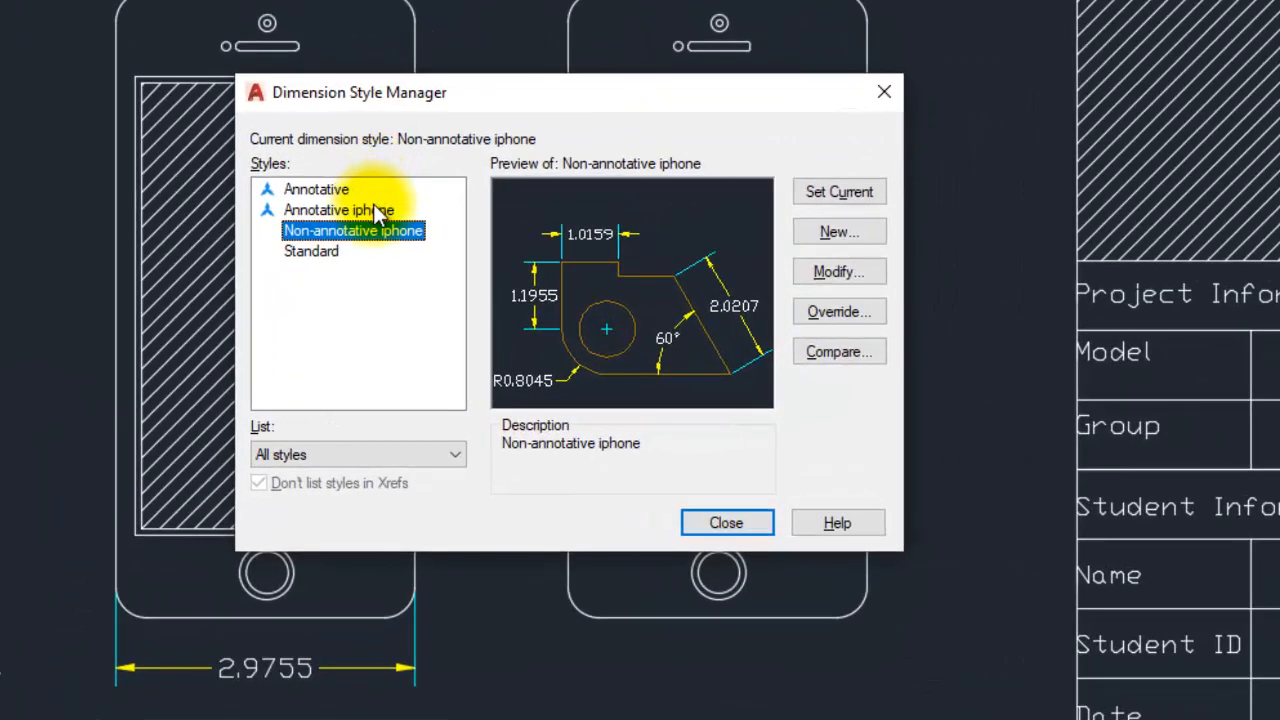
left_click(379, 213)
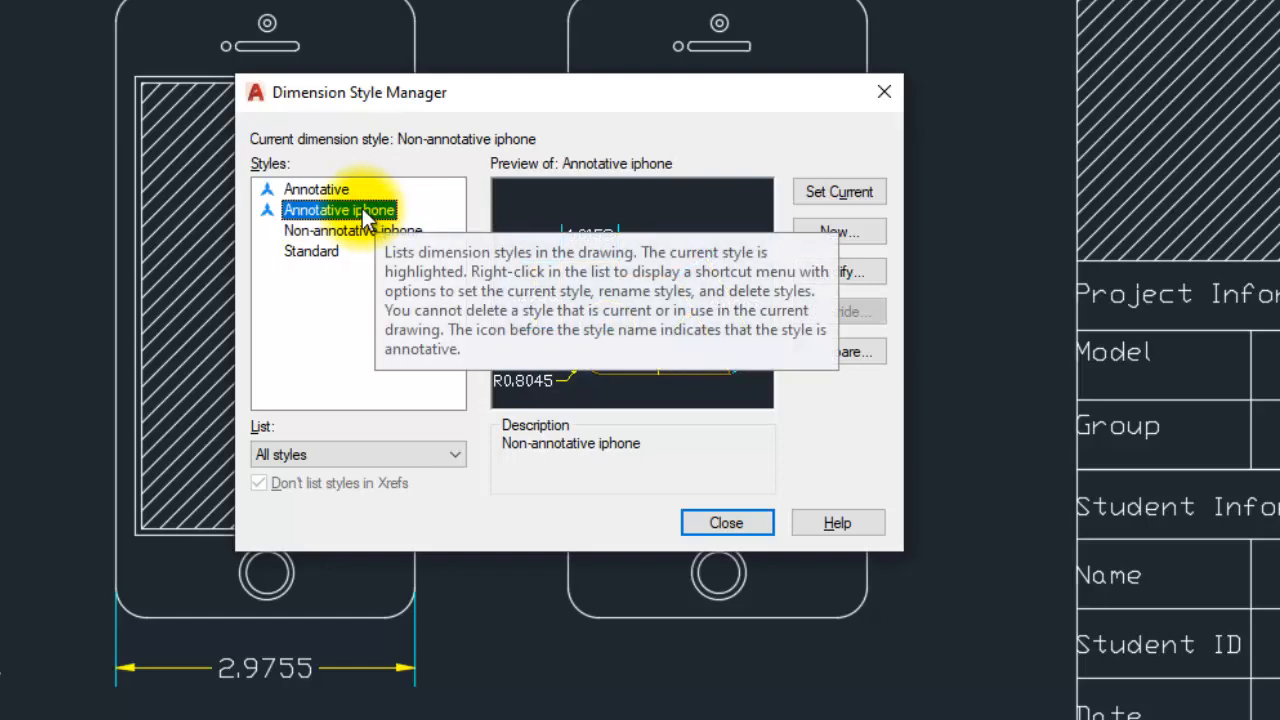
left_click(855, 193)
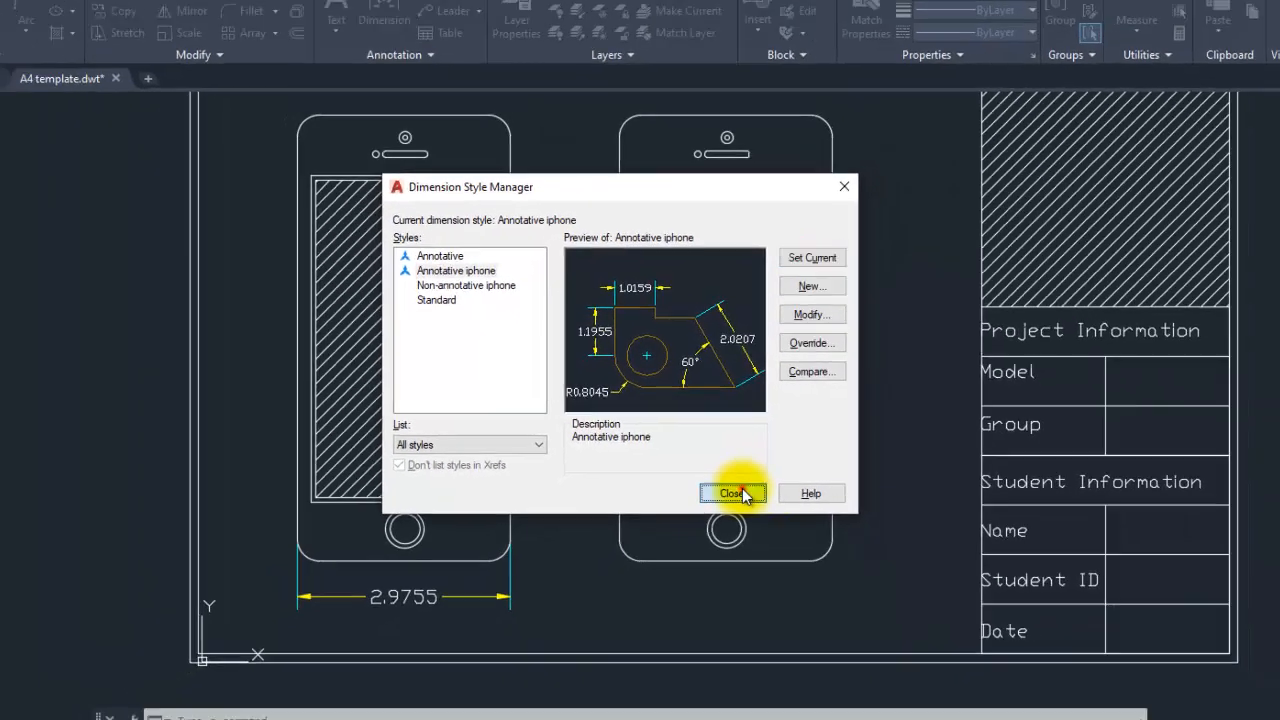
left_click(742, 493)
Start a new dimension and accept 1:1 as the annotation scale for the annotative object.
left_click(384, 10)
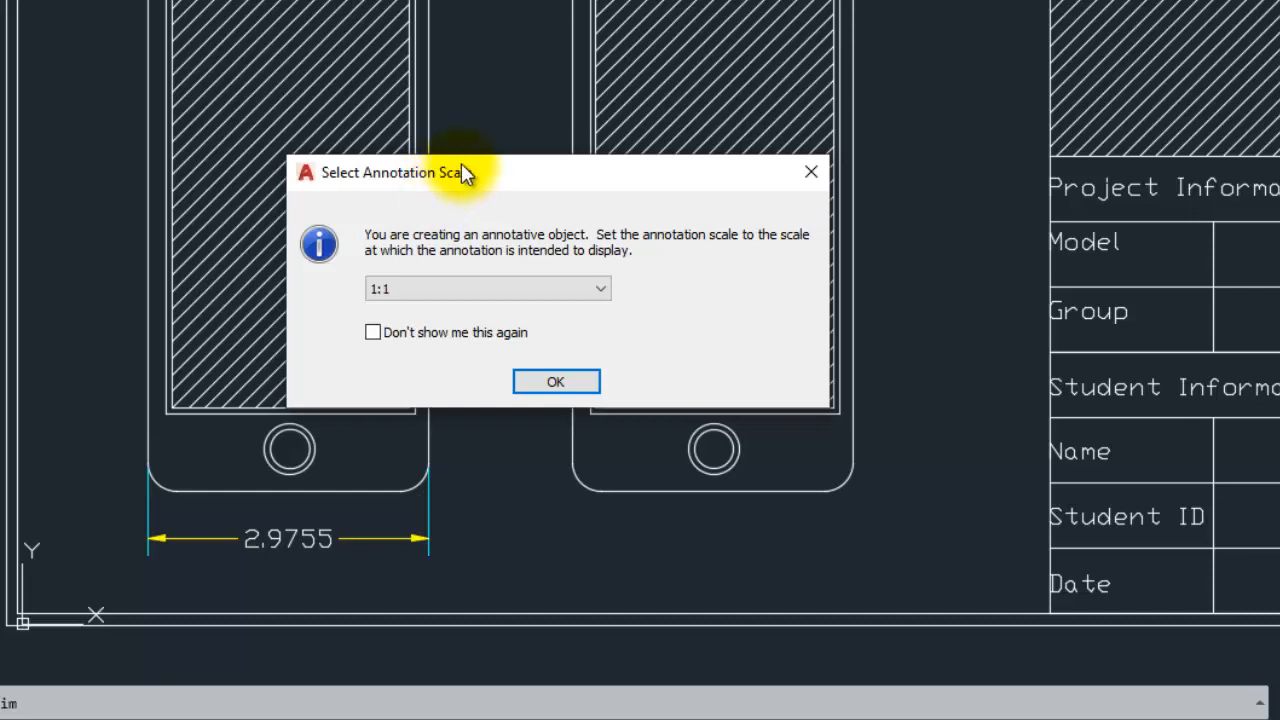
left_click_drag(465, 172, 439, 88)
left_click(443, 206)
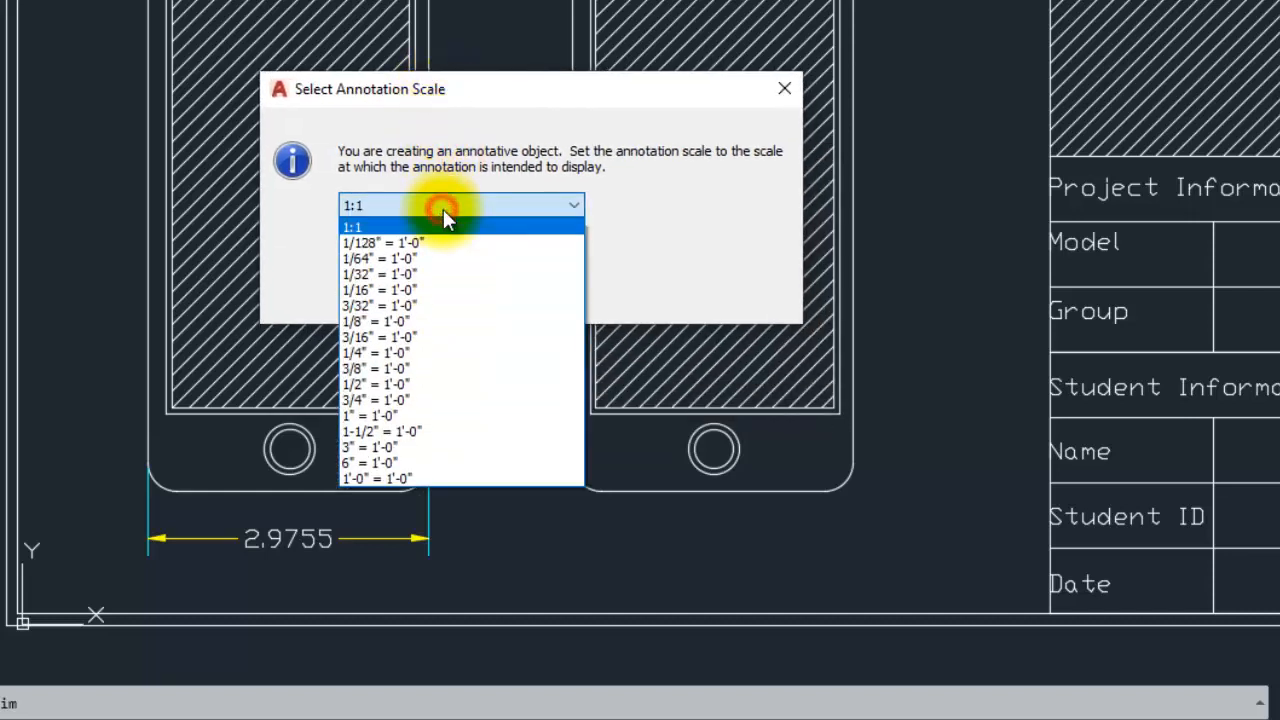
left_click(451, 207)
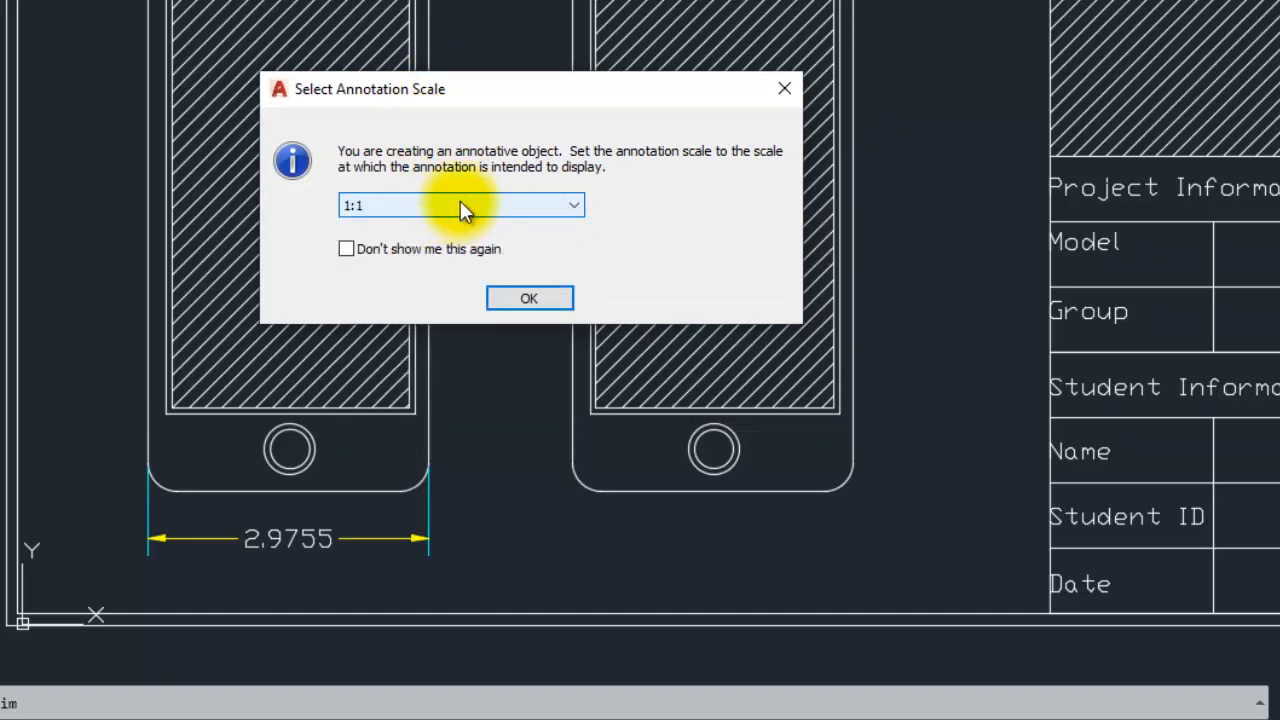
left_click(510, 298)
key("Return")
Dimension the right phone's overall width between its lower side edges, placing the dimension line below the phone.
left_click(573, 464)
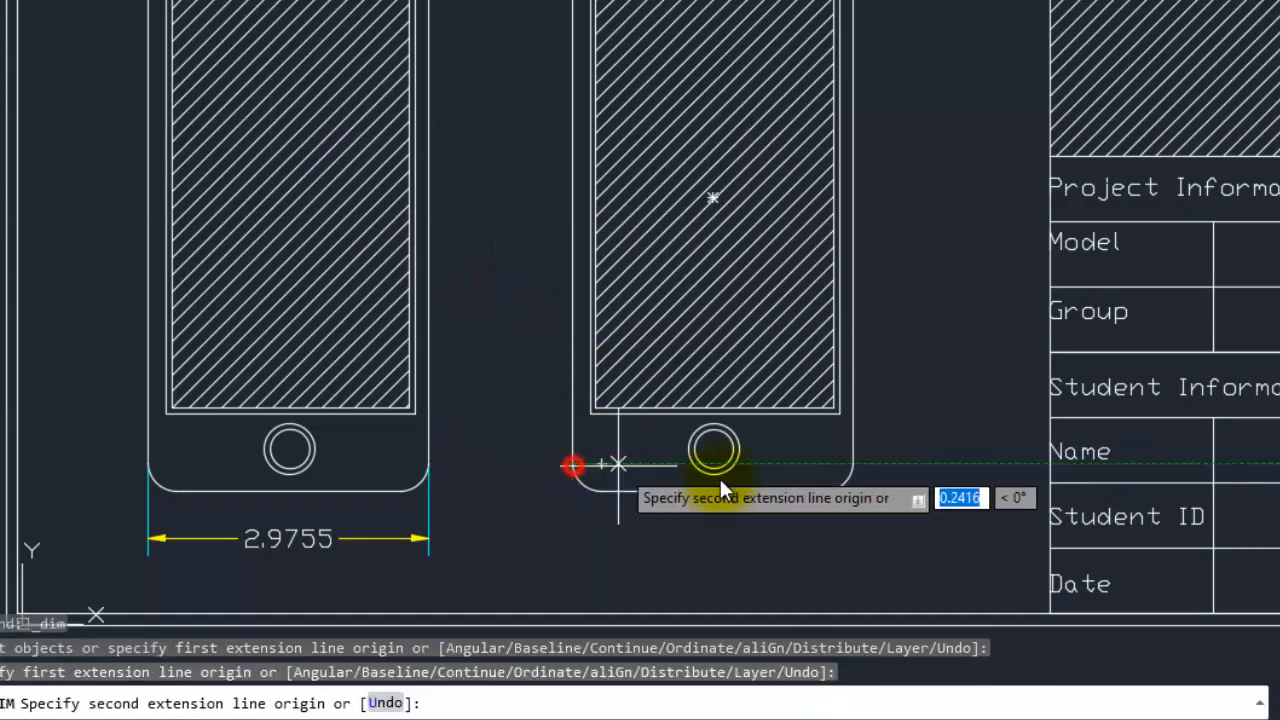
left_click(851, 468)
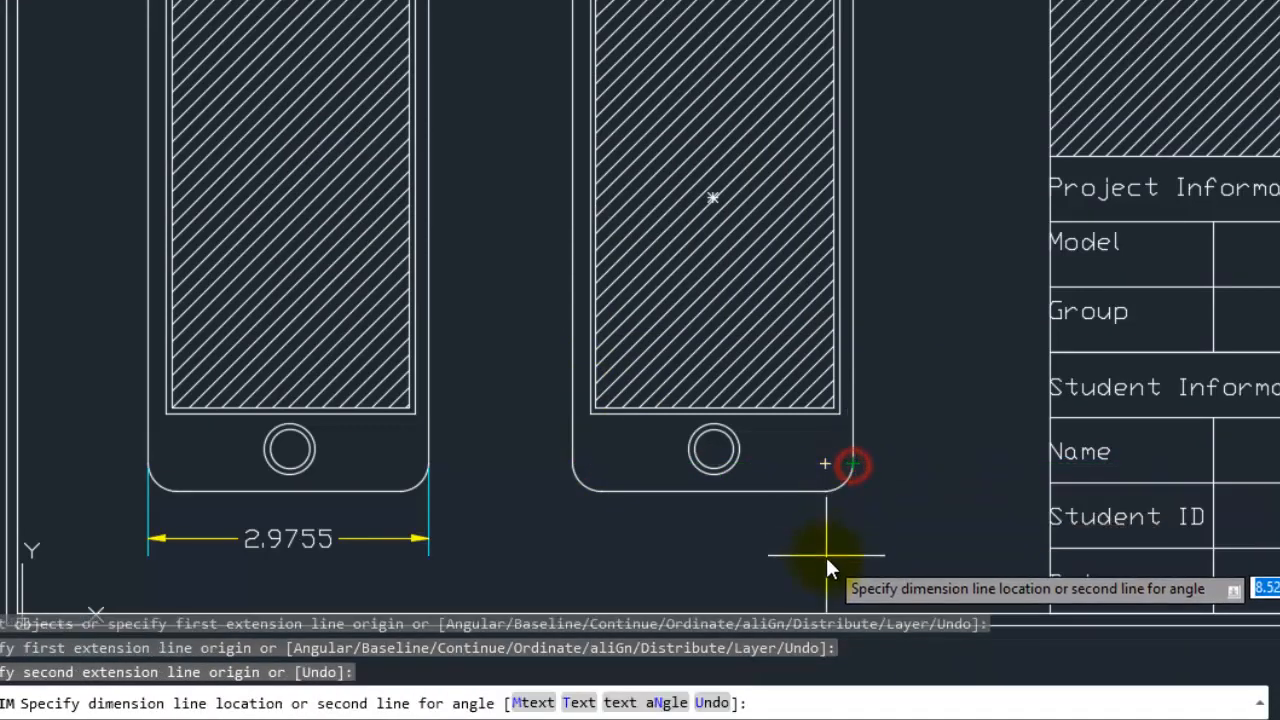
left_click(825, 558)
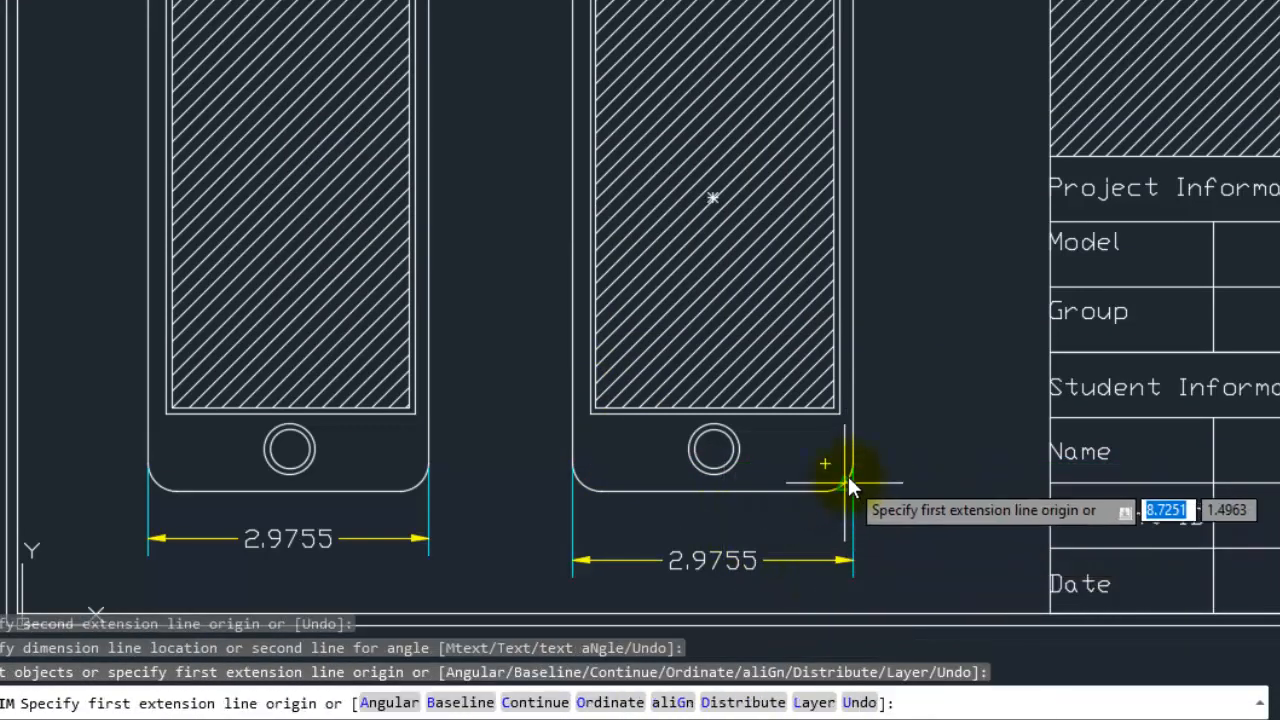
key("Escape")
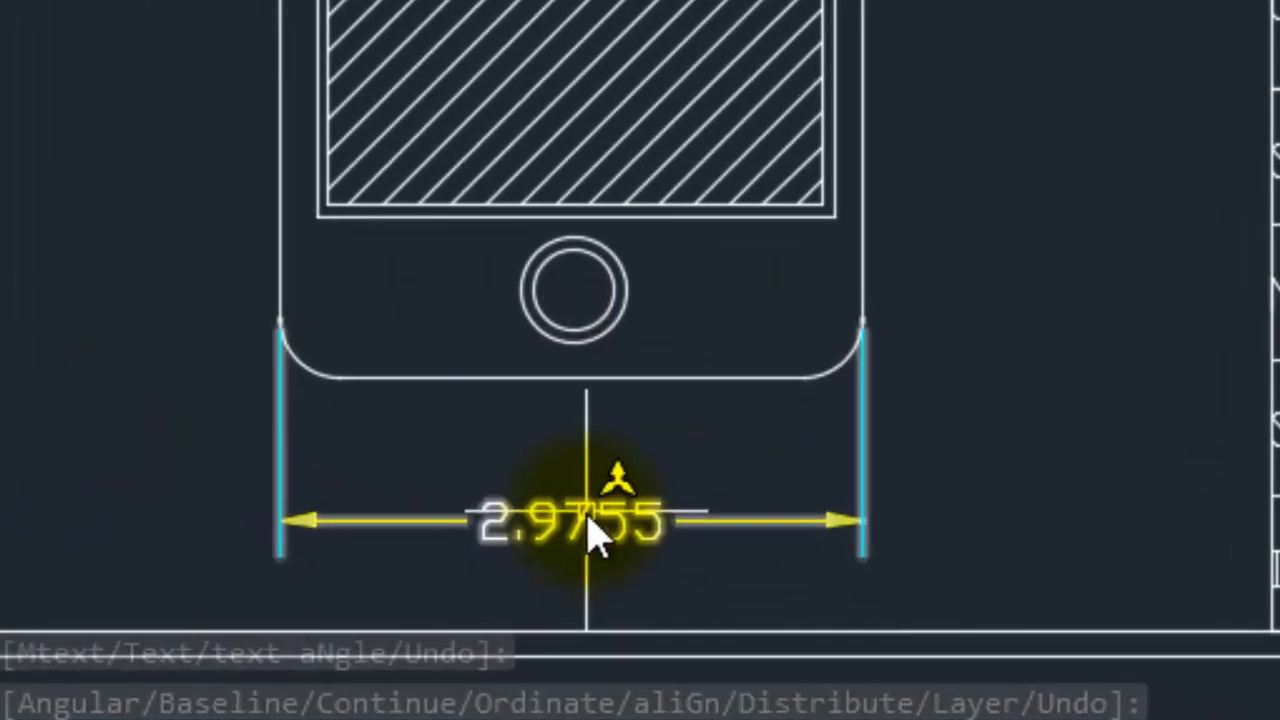
mouse_move(592, 533)
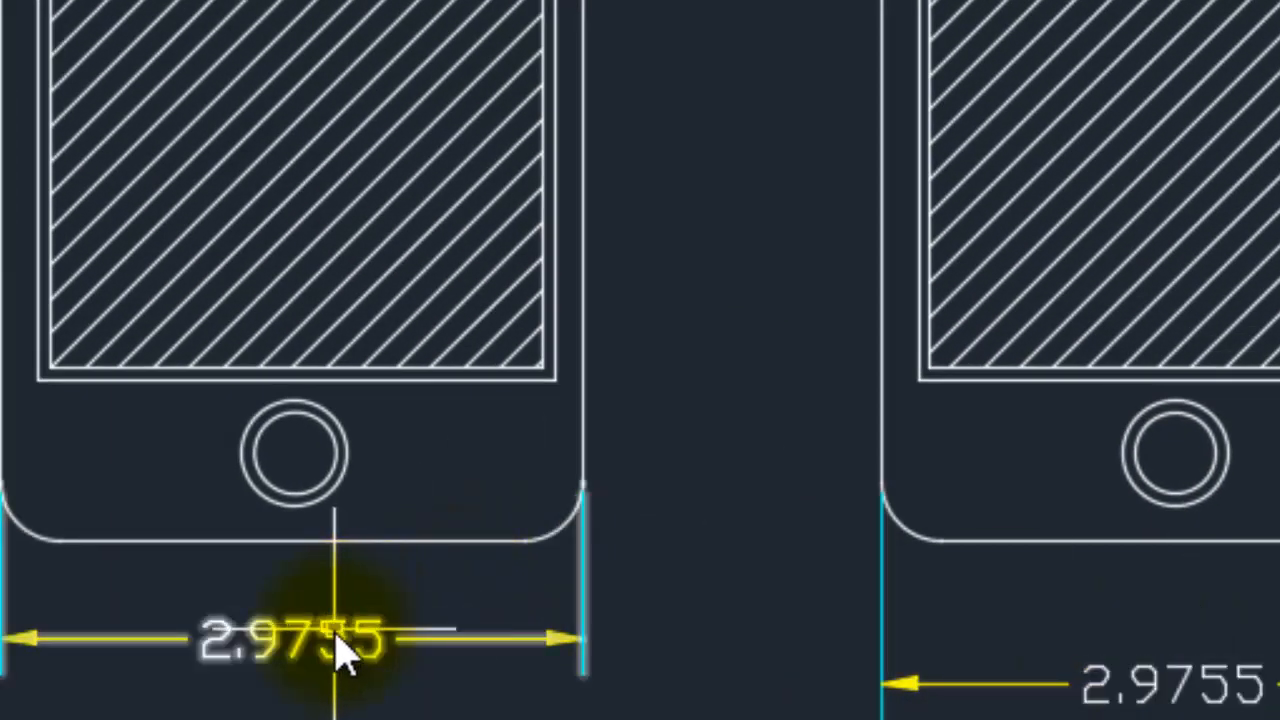
mouse_move(338, 648)
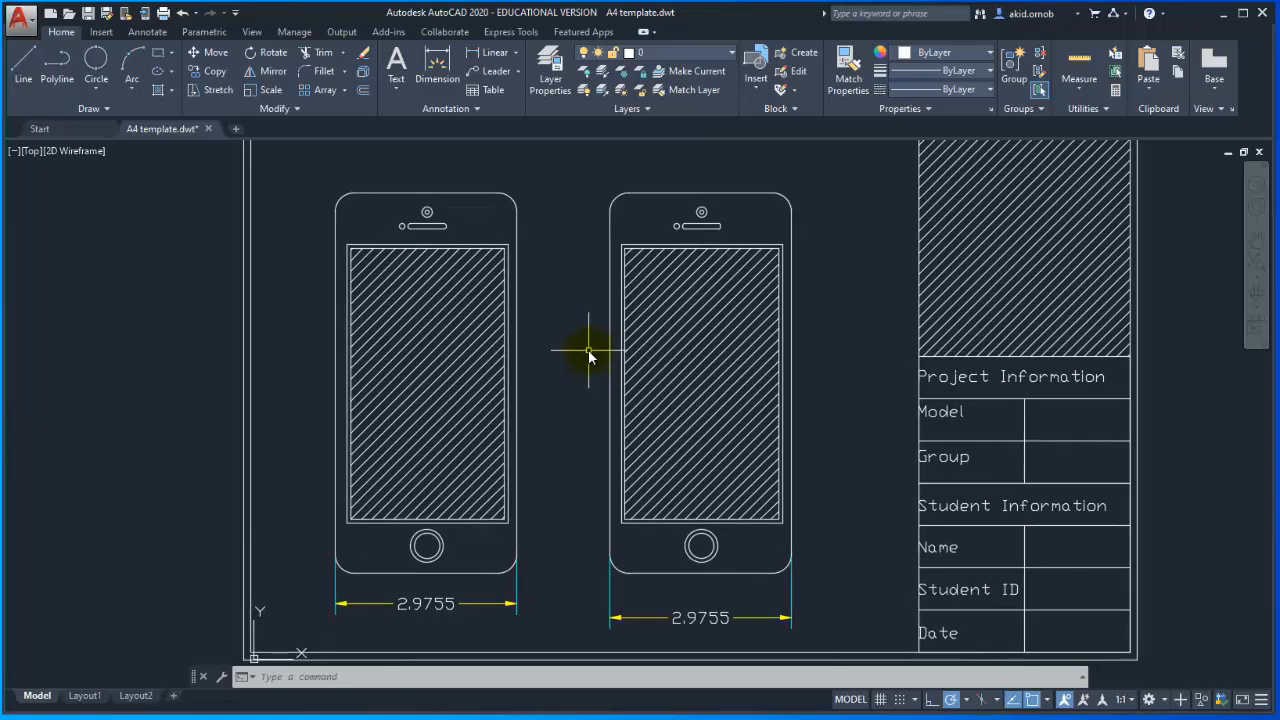
Add multiline text reading "Non annotative" above the left phone.
scroll(588, 352, "down", 2)
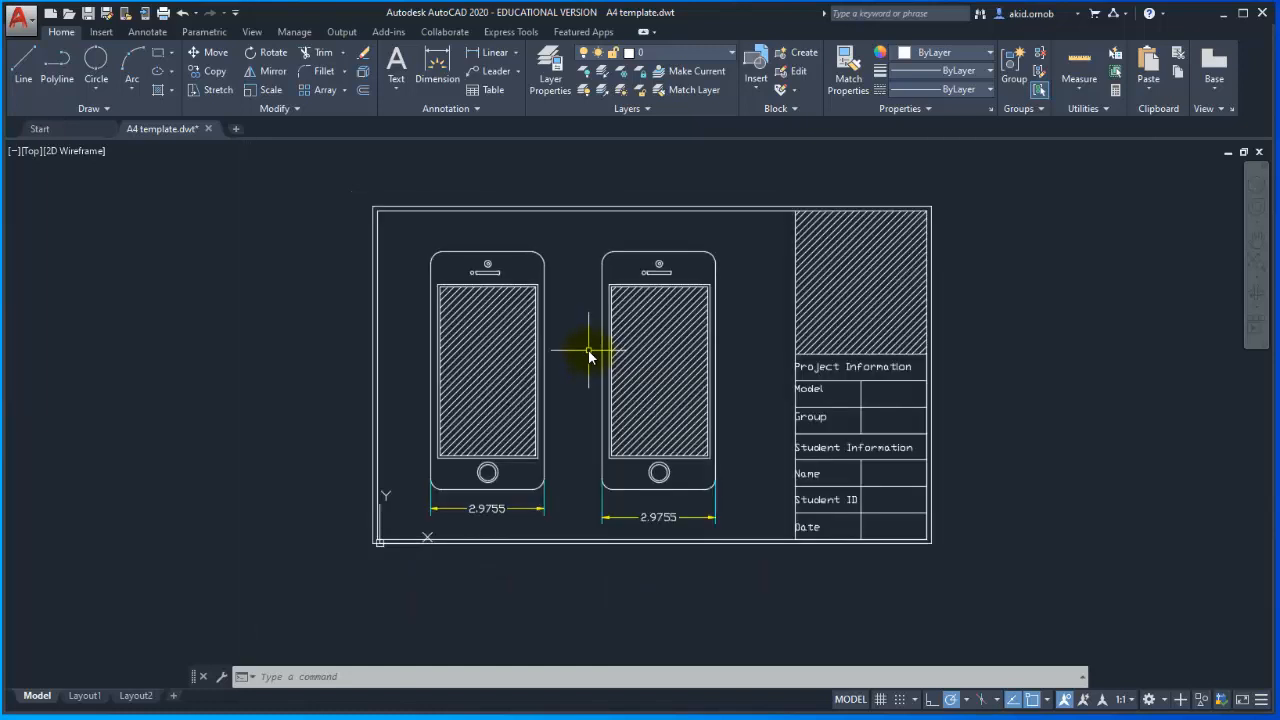
scroll(589, 352, "up", 2)
middle_click_drag(586, 363, 584, 390)
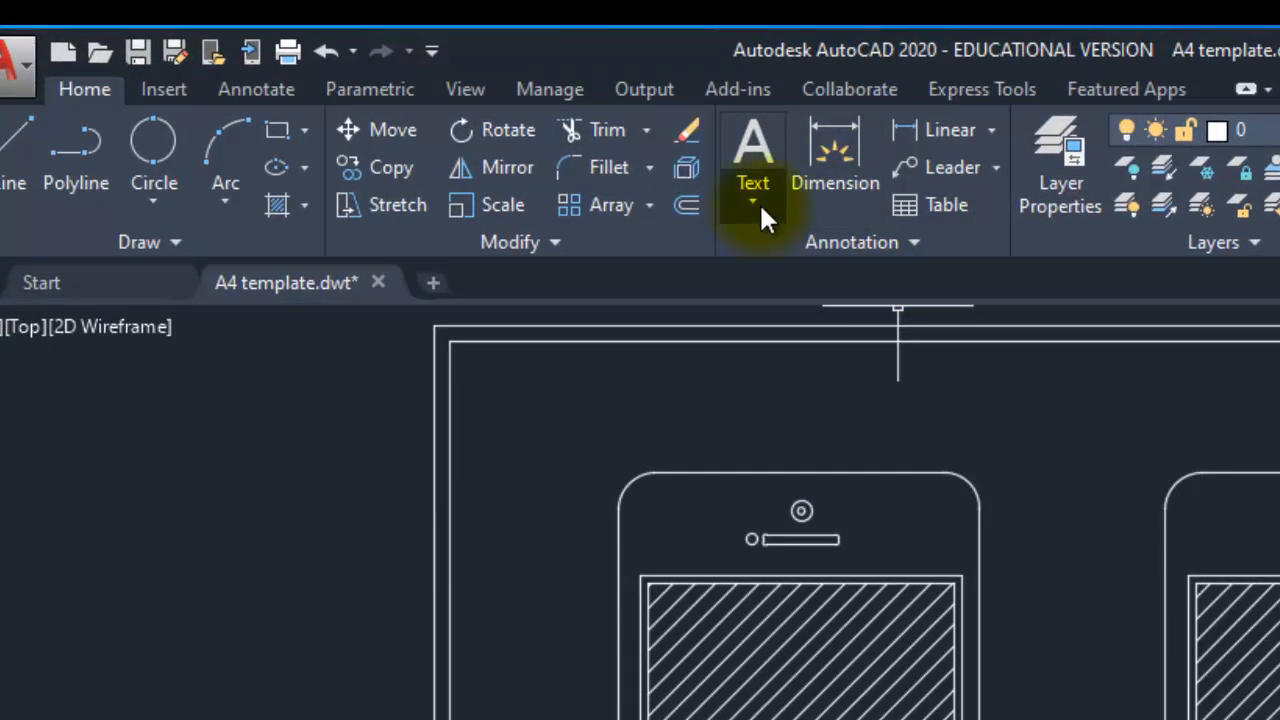
left_click(759, 202)
left_click(775, 241)
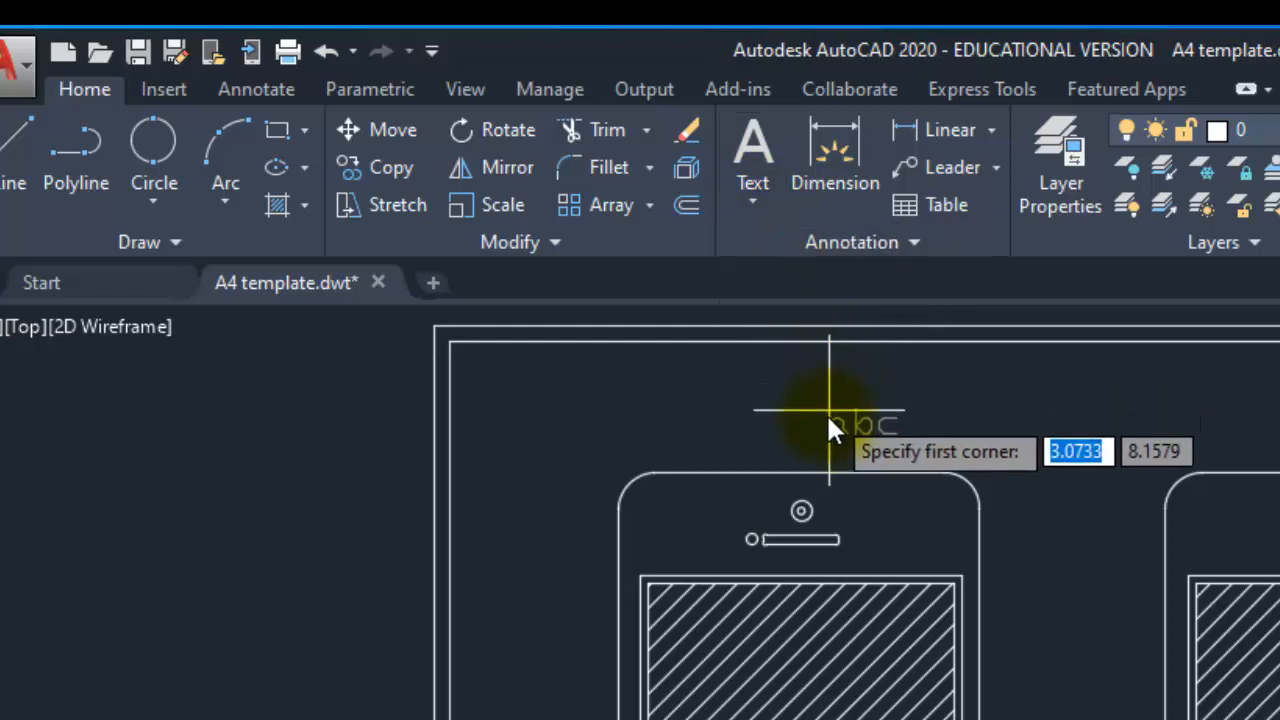
left_click(709, 405)
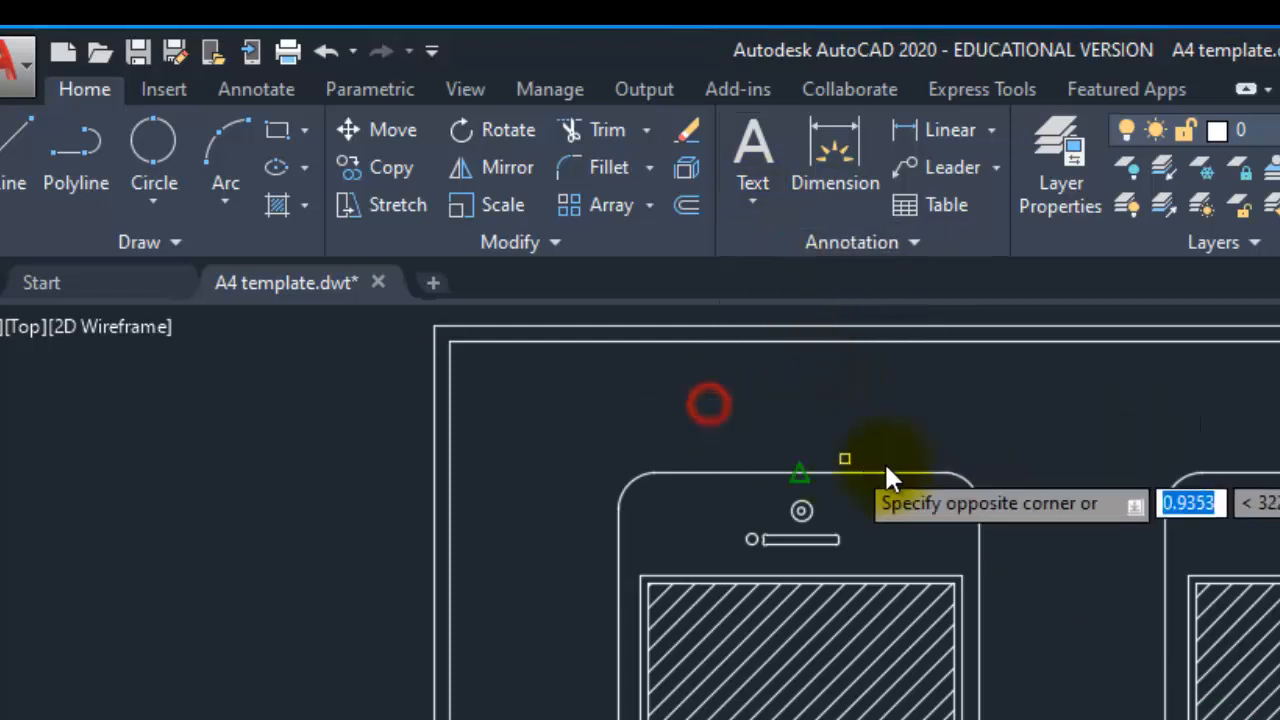
left_click(928, 463)
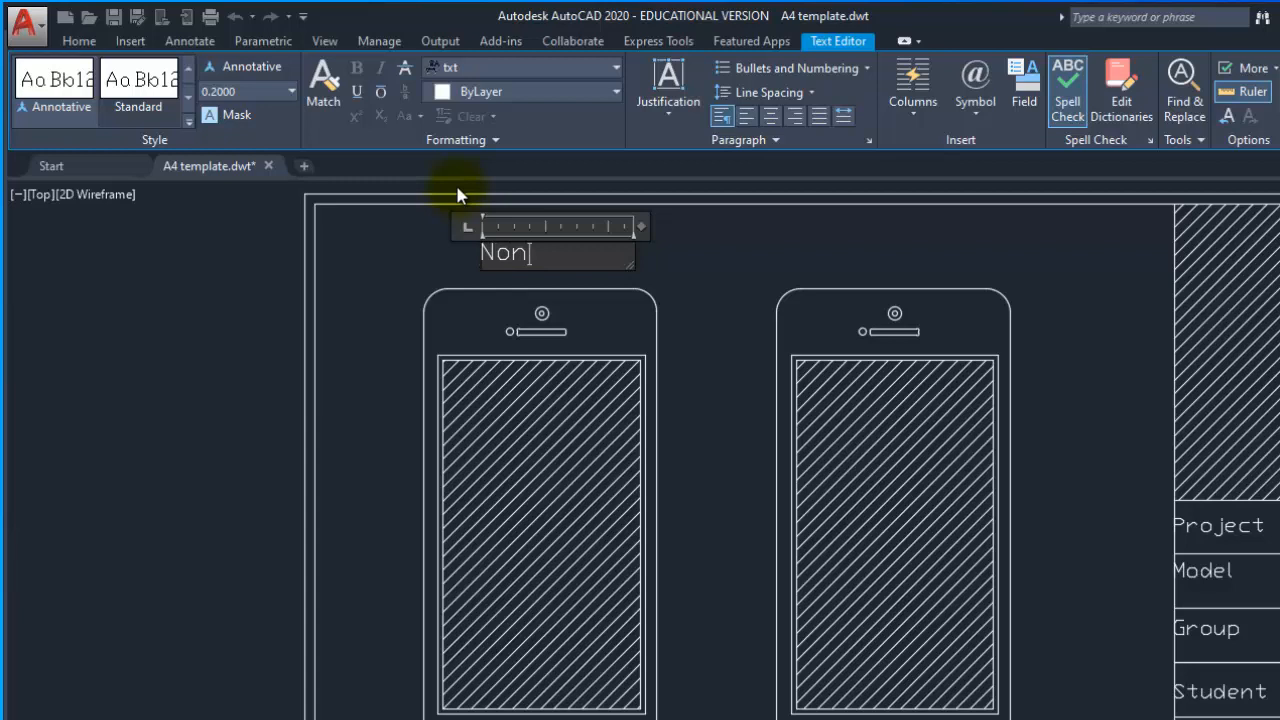
type("Non annott")
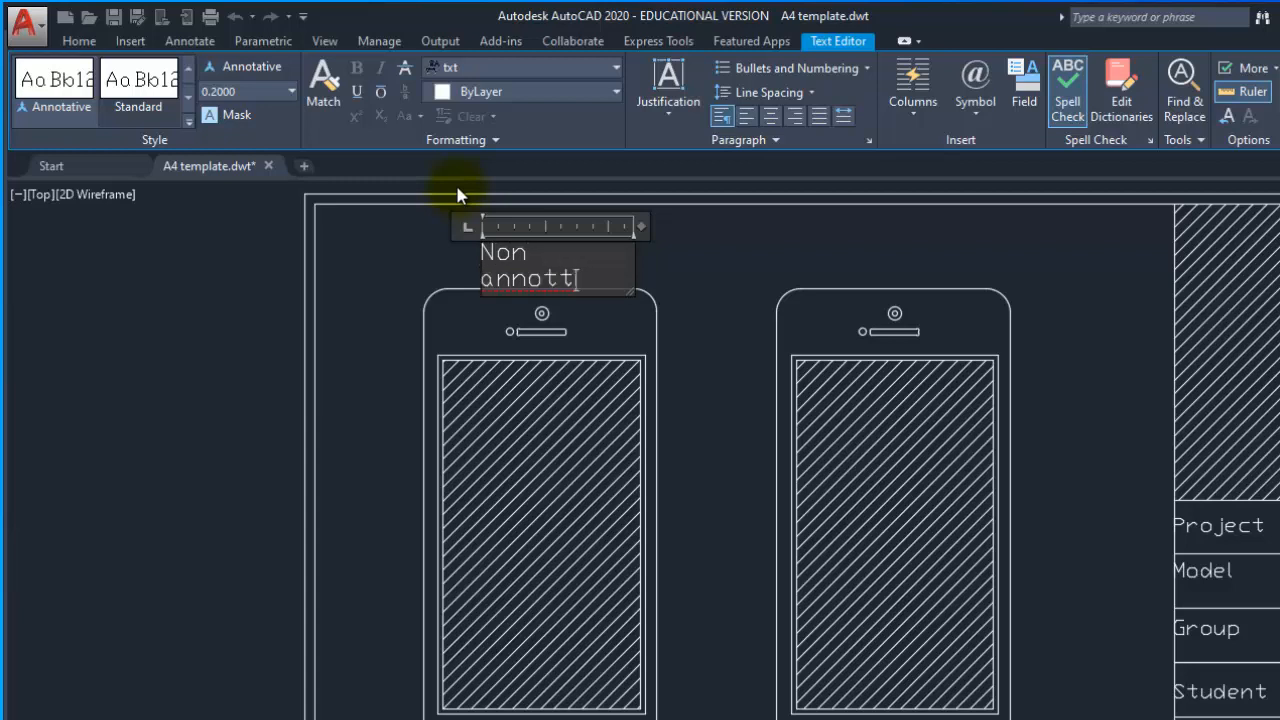
key("BackSpace")
type("ative")
left_click(667, 272)
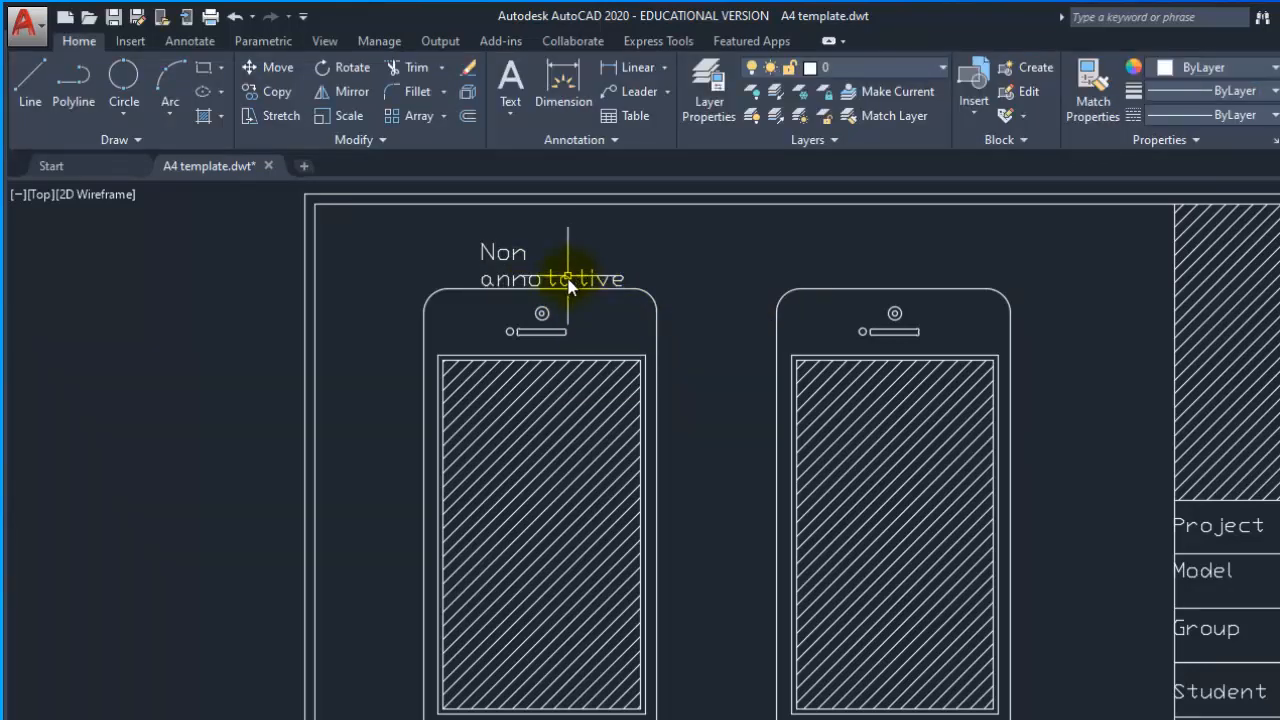
Copy the "Non annotative" label and paste the copy above the right phone.
left_click(578, 285)
key("ctrl+c")
key("ctrl+v")
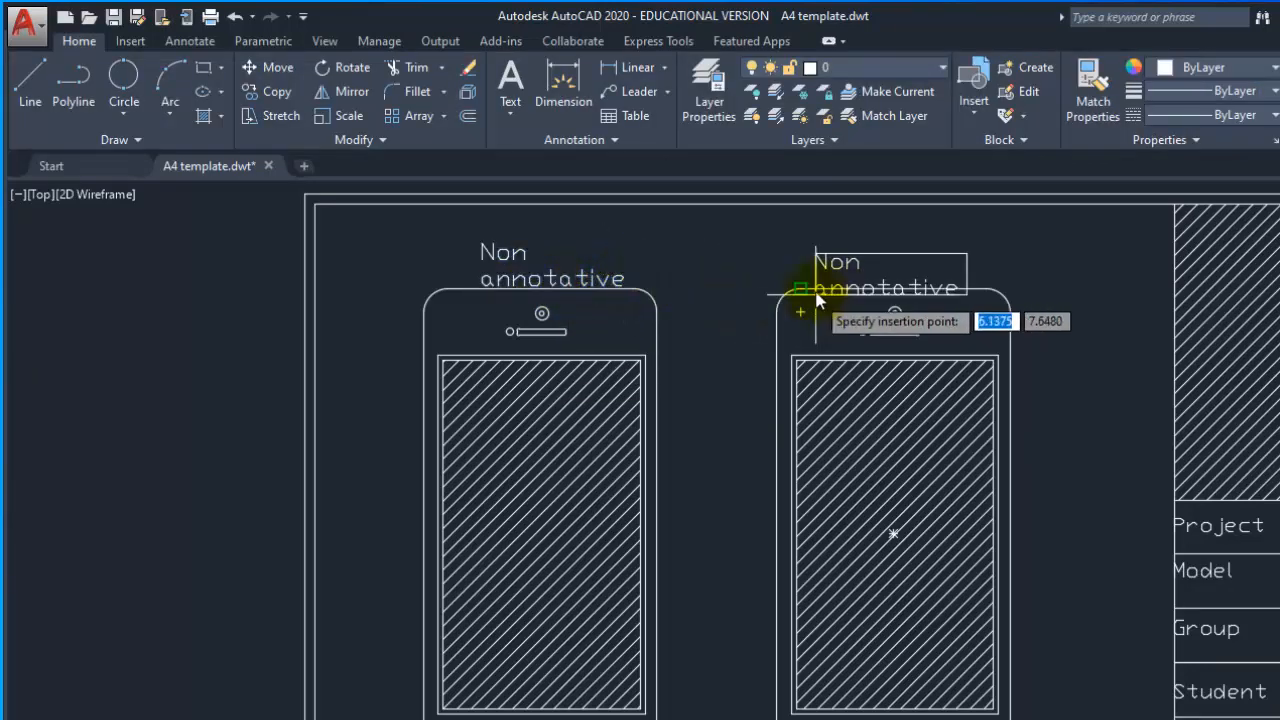
left_click(812, 288)
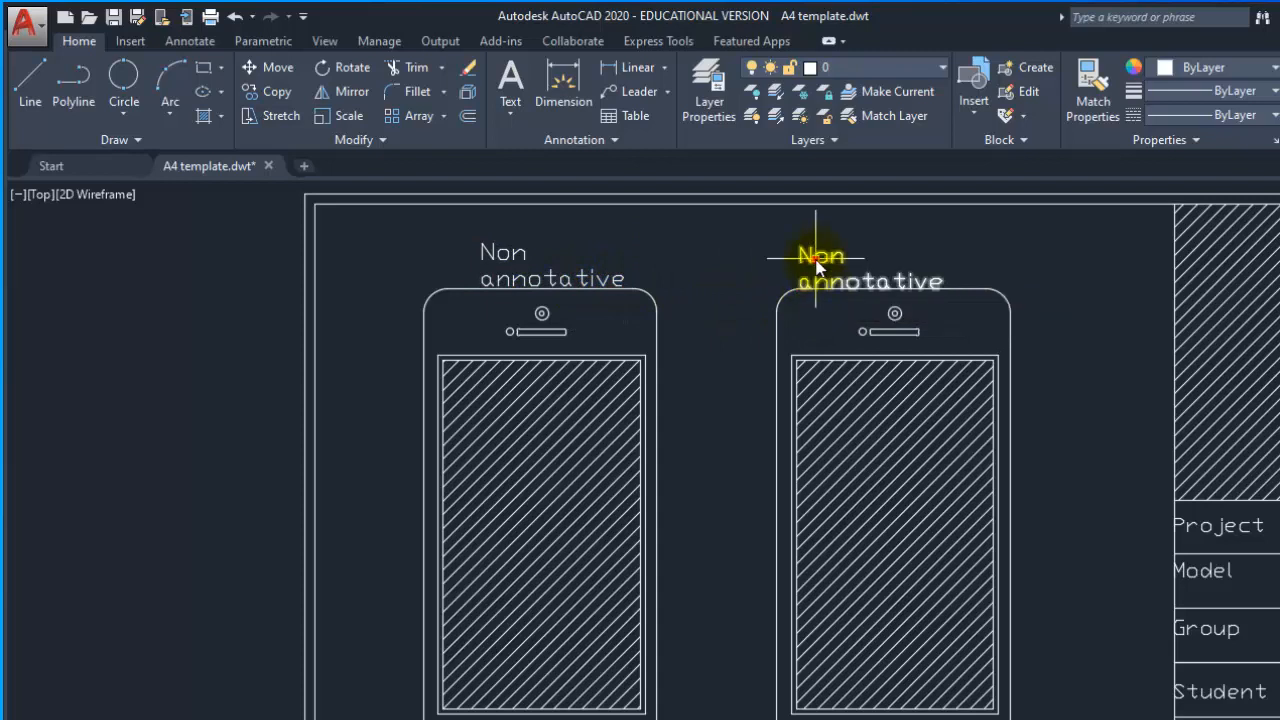
Change the wording of the label above the right phone to "Annotative".
left_click(818, 258)
double_click(818, 258)
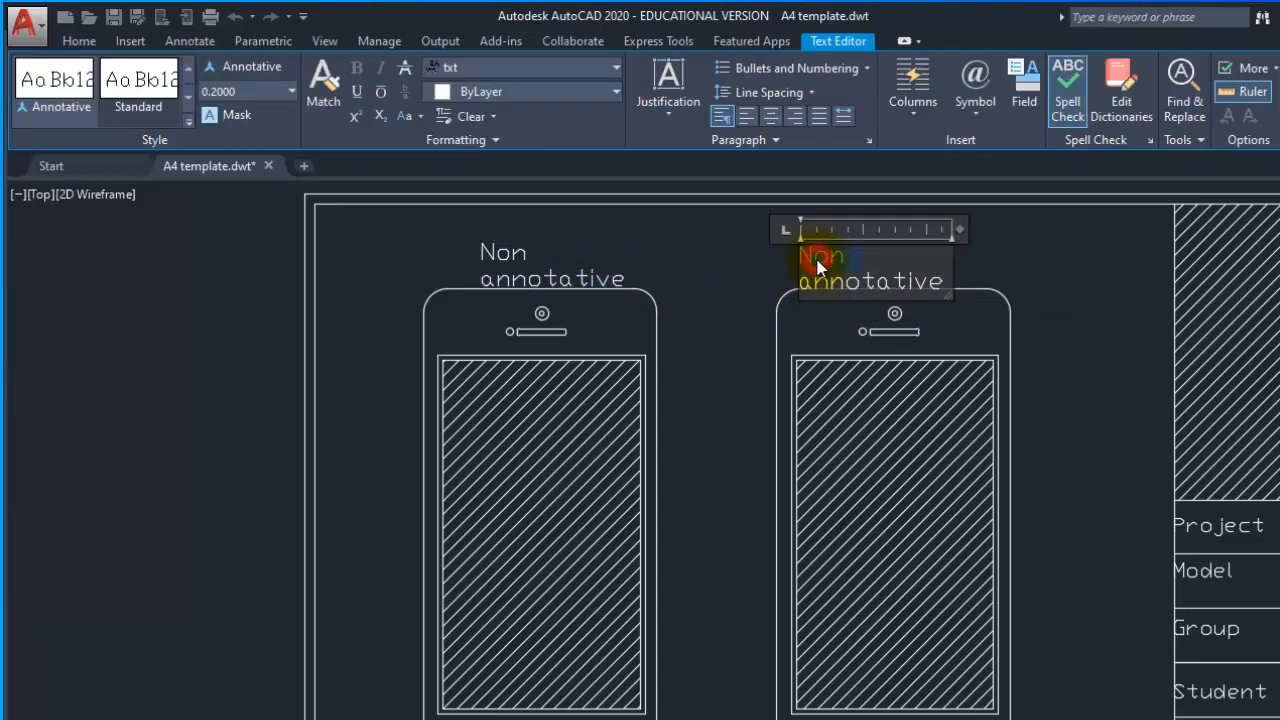
key("Delete")
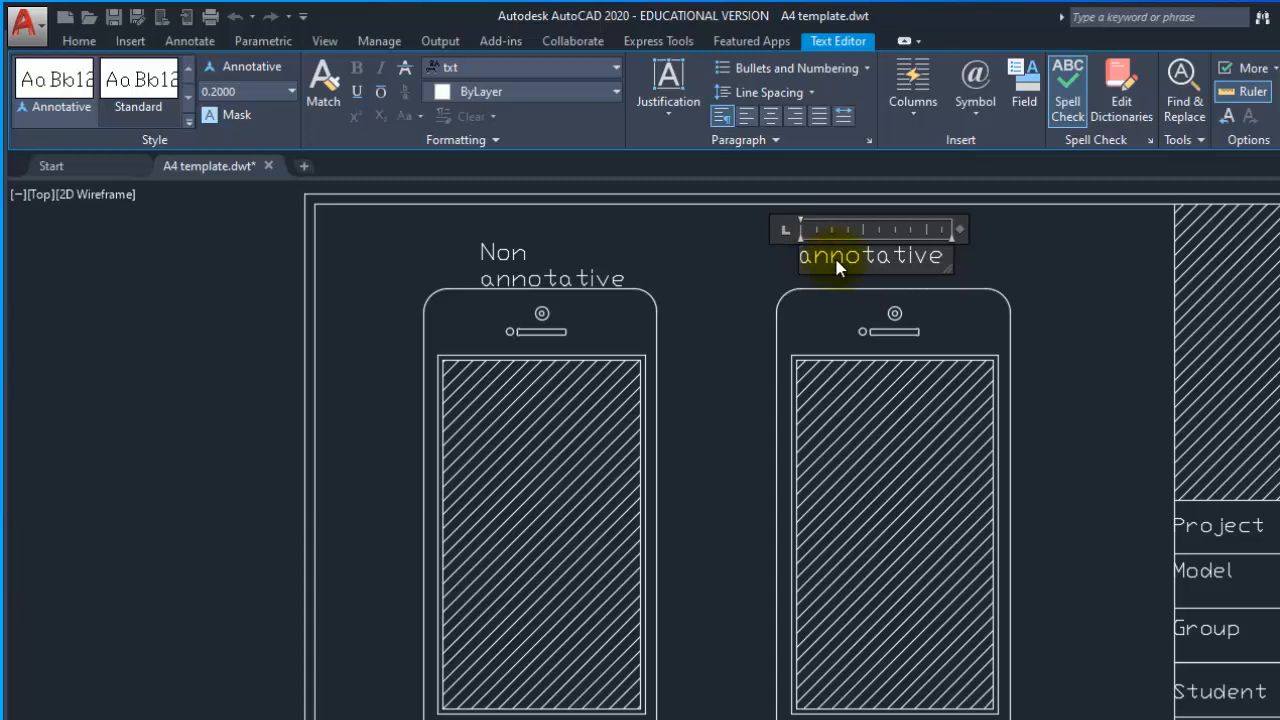
key("Delete")
type("A")
Color the "Annotative" label dark red (153,27,30) and finish editing the text.
double_click(820, 252)
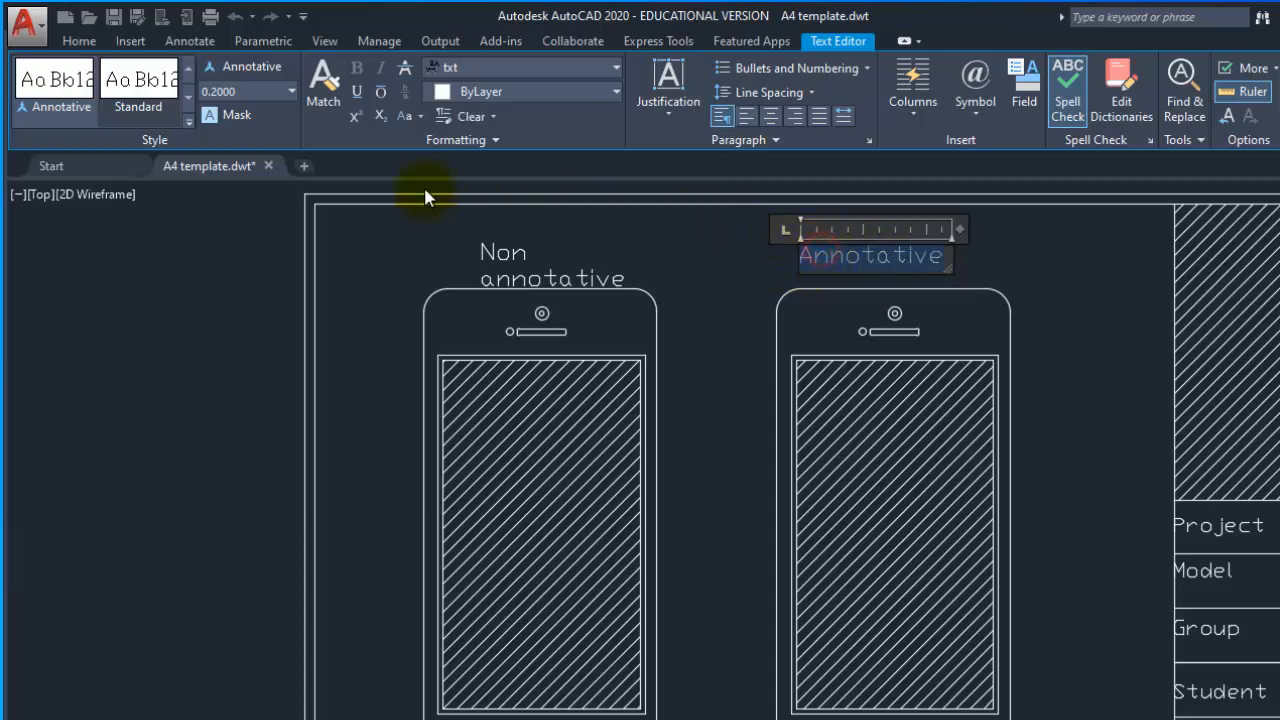
left_click(526, 91)
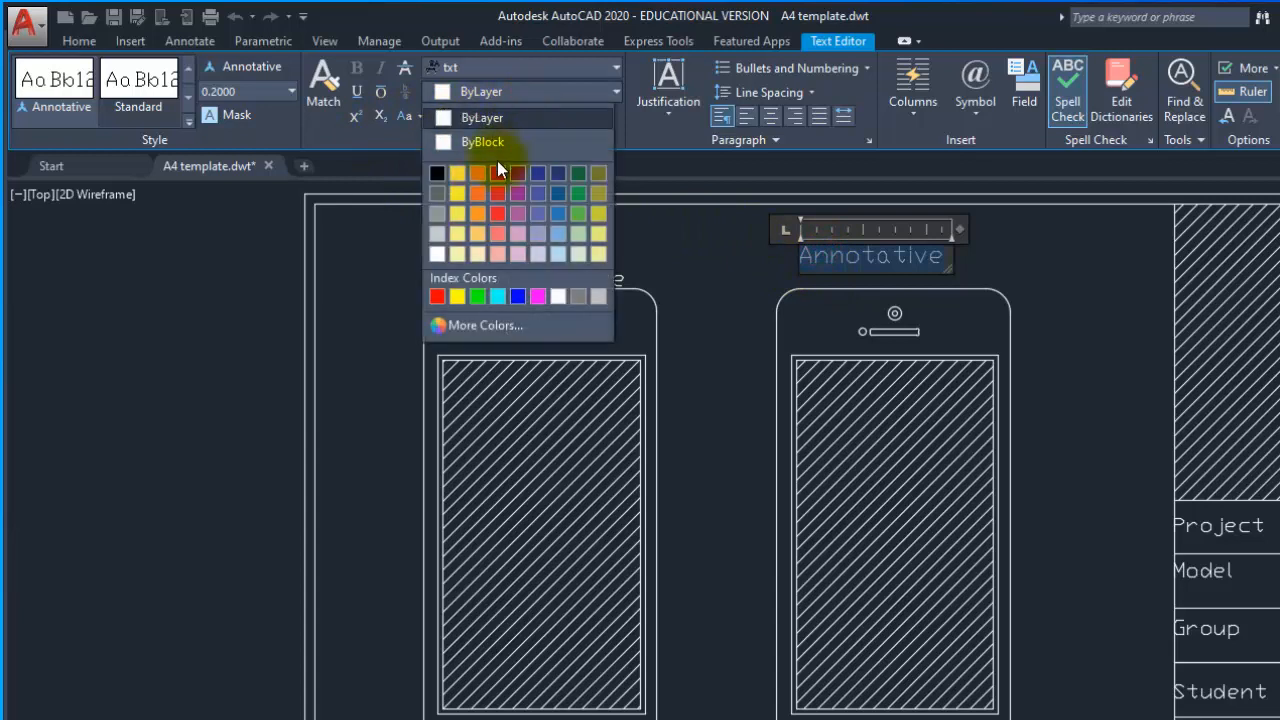
left_click(496, 176)
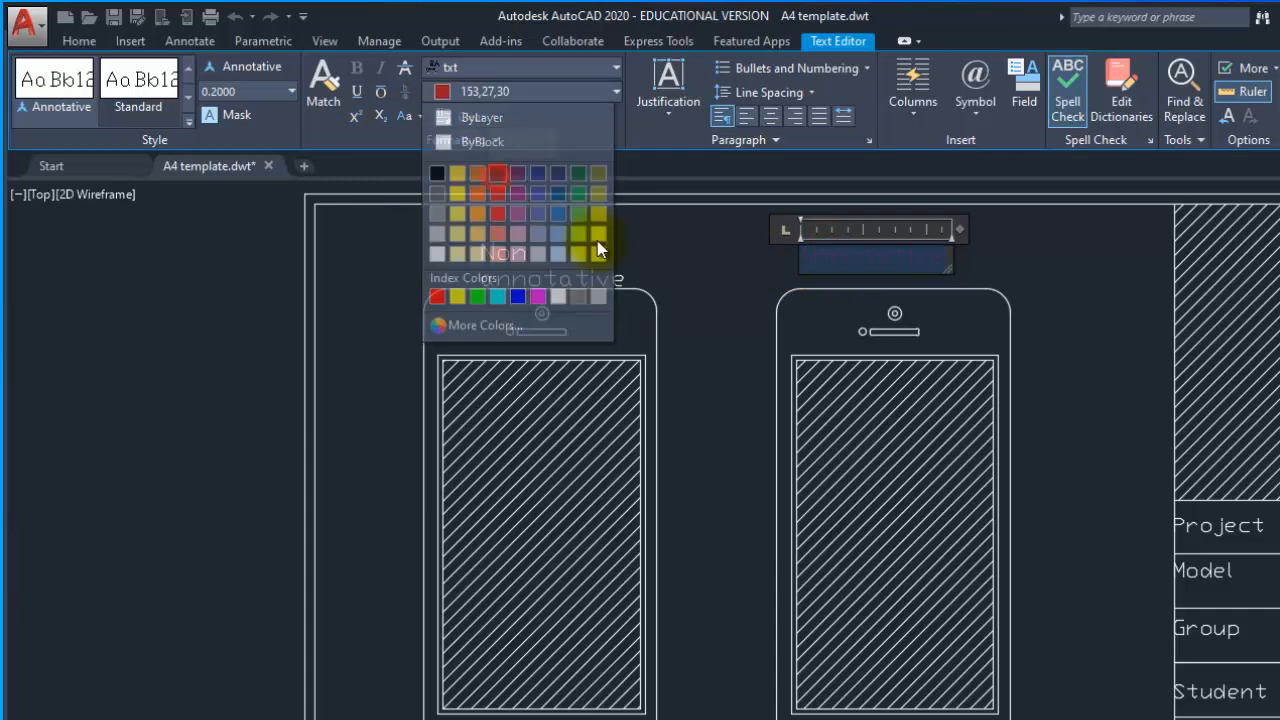
left_click(717, 312)
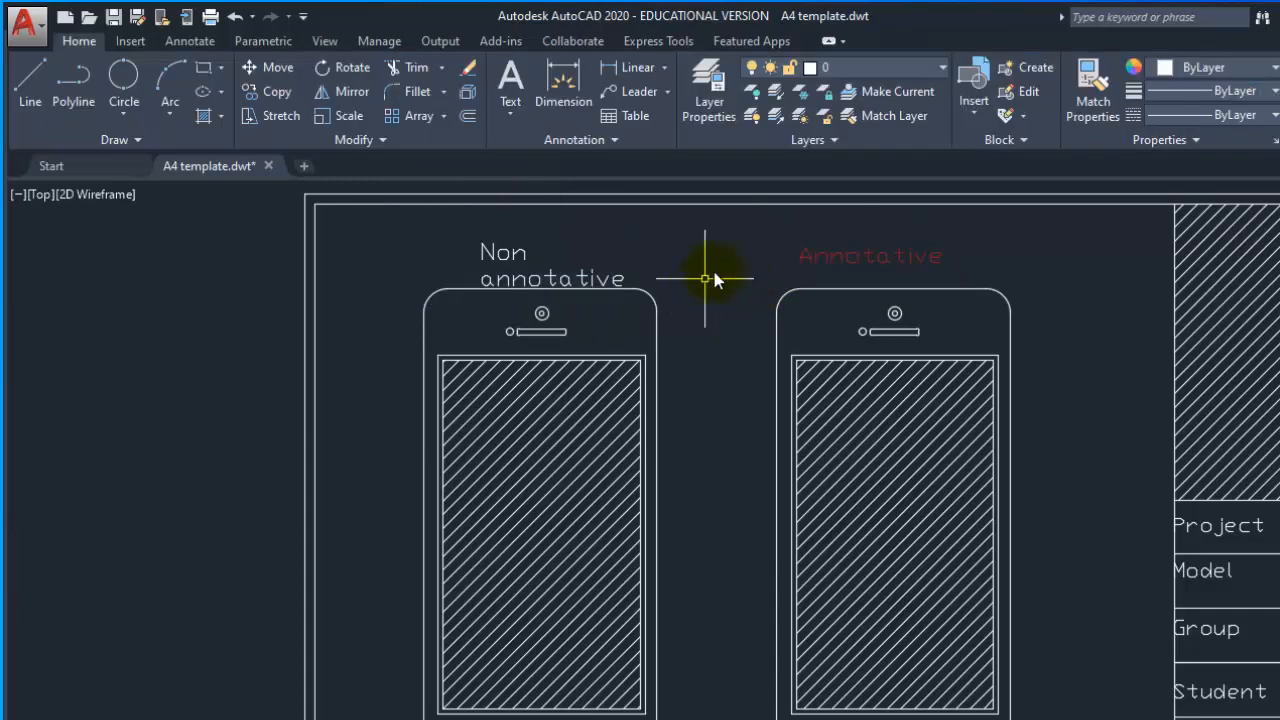
Set the color of the right phone's screen hatch to dark red.
left_click(885, 422)
left_click(560, 92)
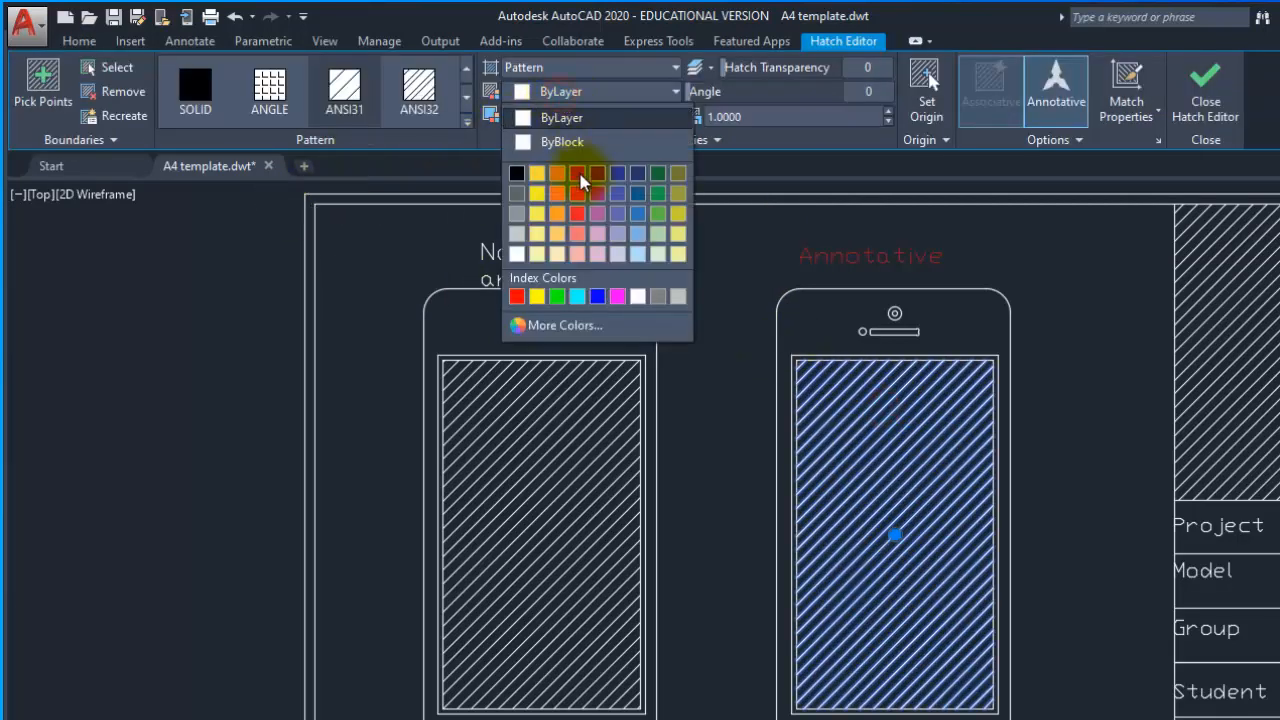
left_click(580, 184)
left_click(733, 351)
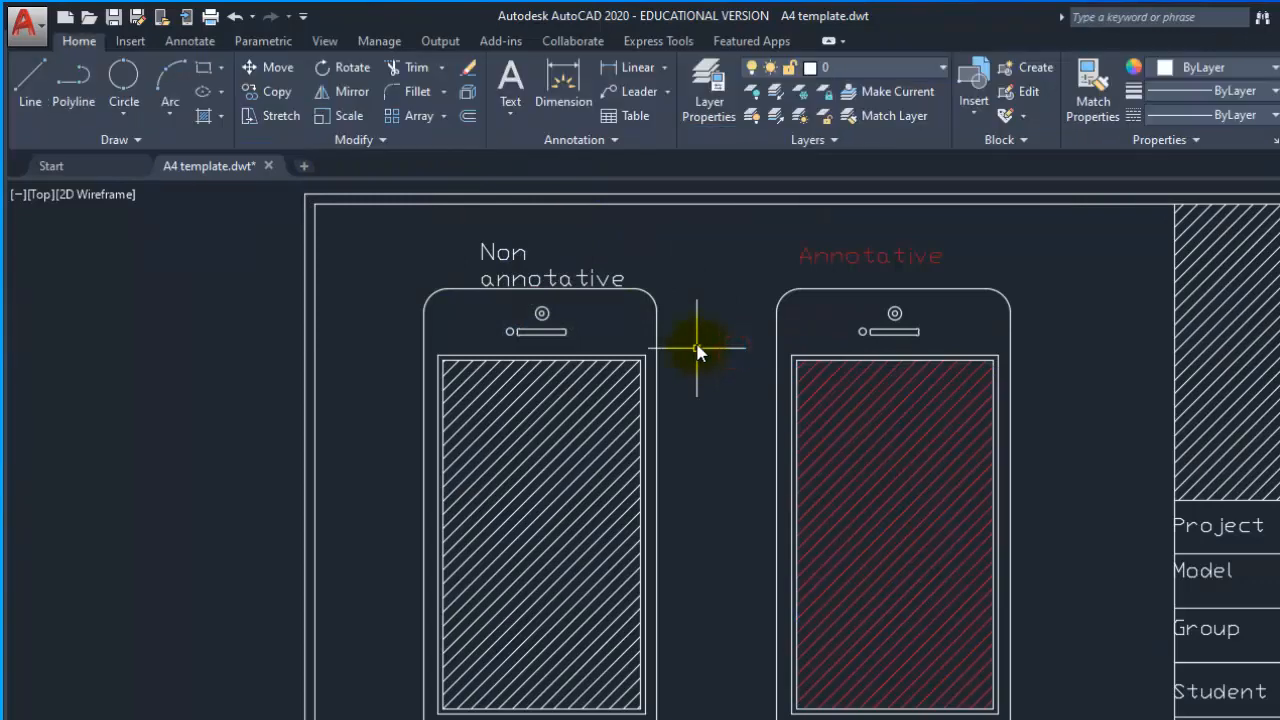
Apply the Annotative text style to the label above the right phone and finish editing the text.
middle_click_drag(692, 340, 686, 314)
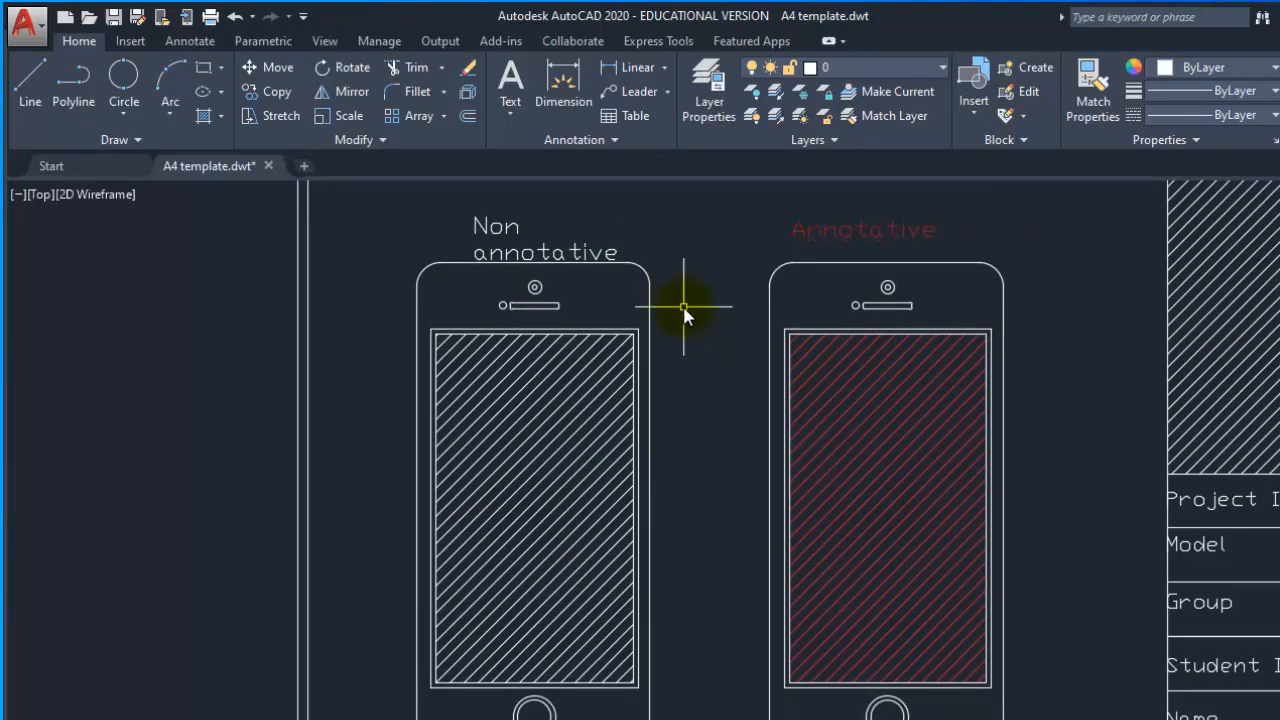
scroll(684, 314, "down", 3)
scroll(686, 309, "up", 3)
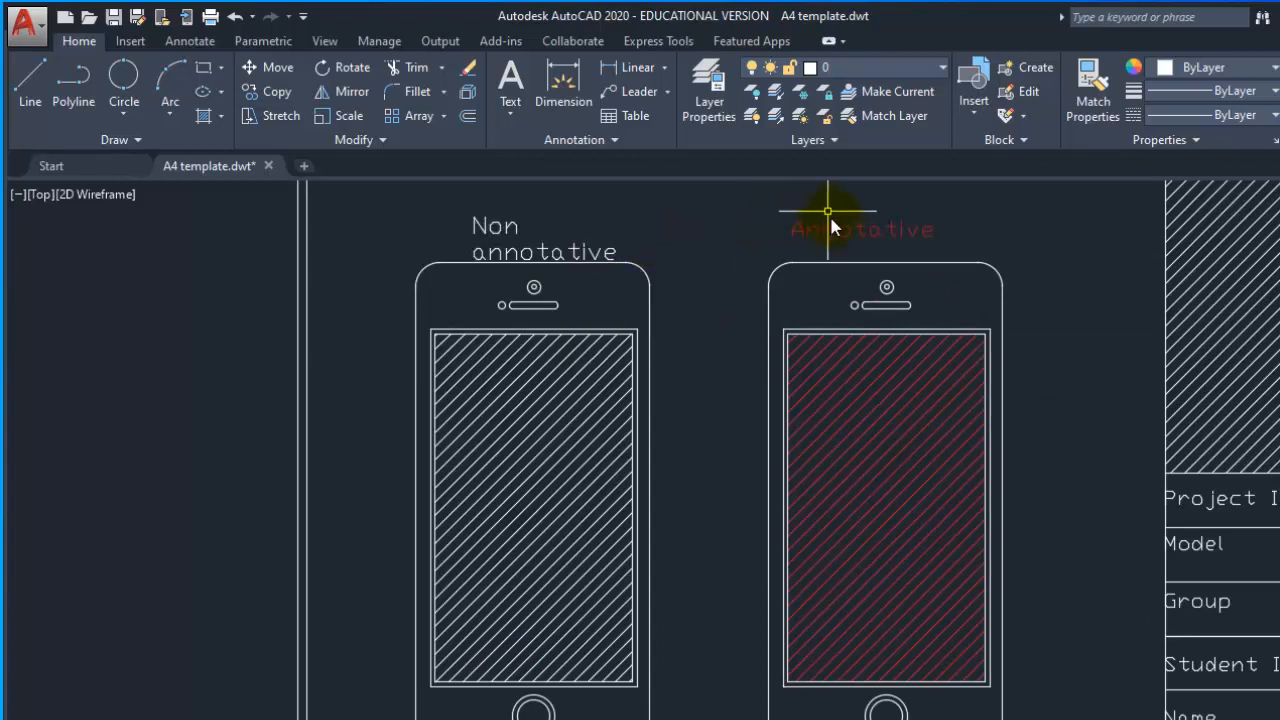
middle_click_drag(838, 230, 796, 281)
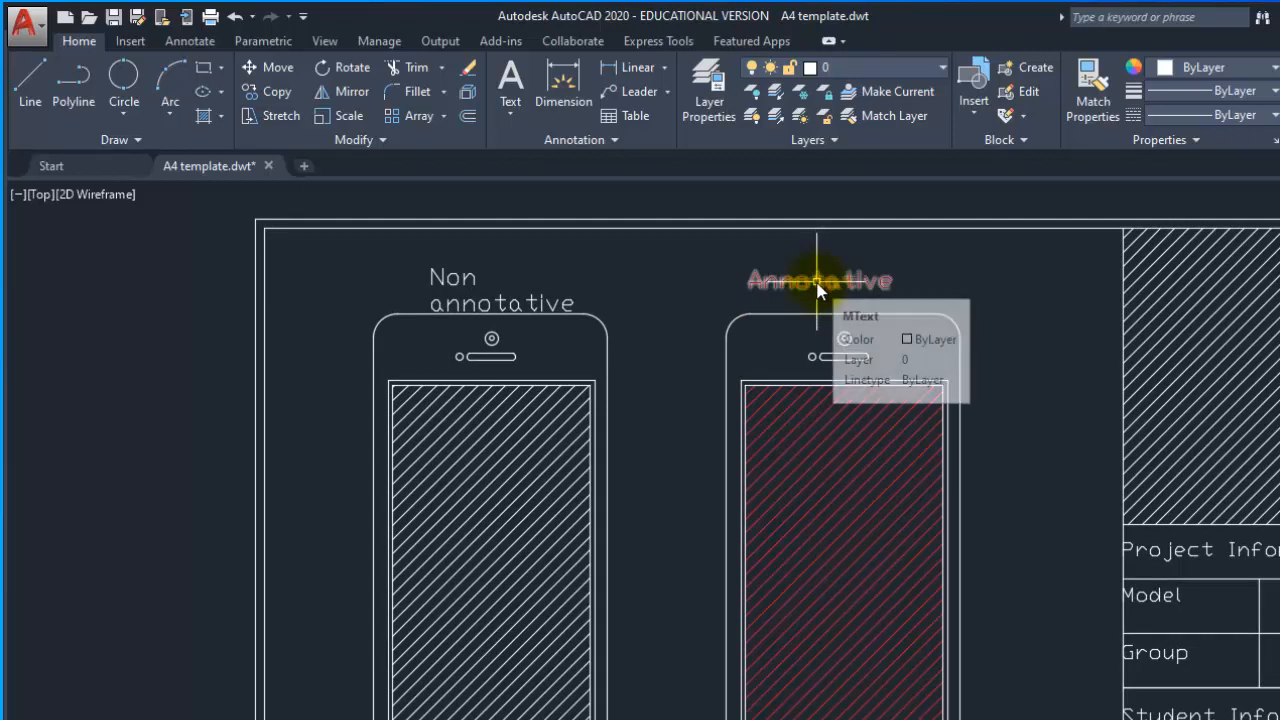
double_click(818, 287)
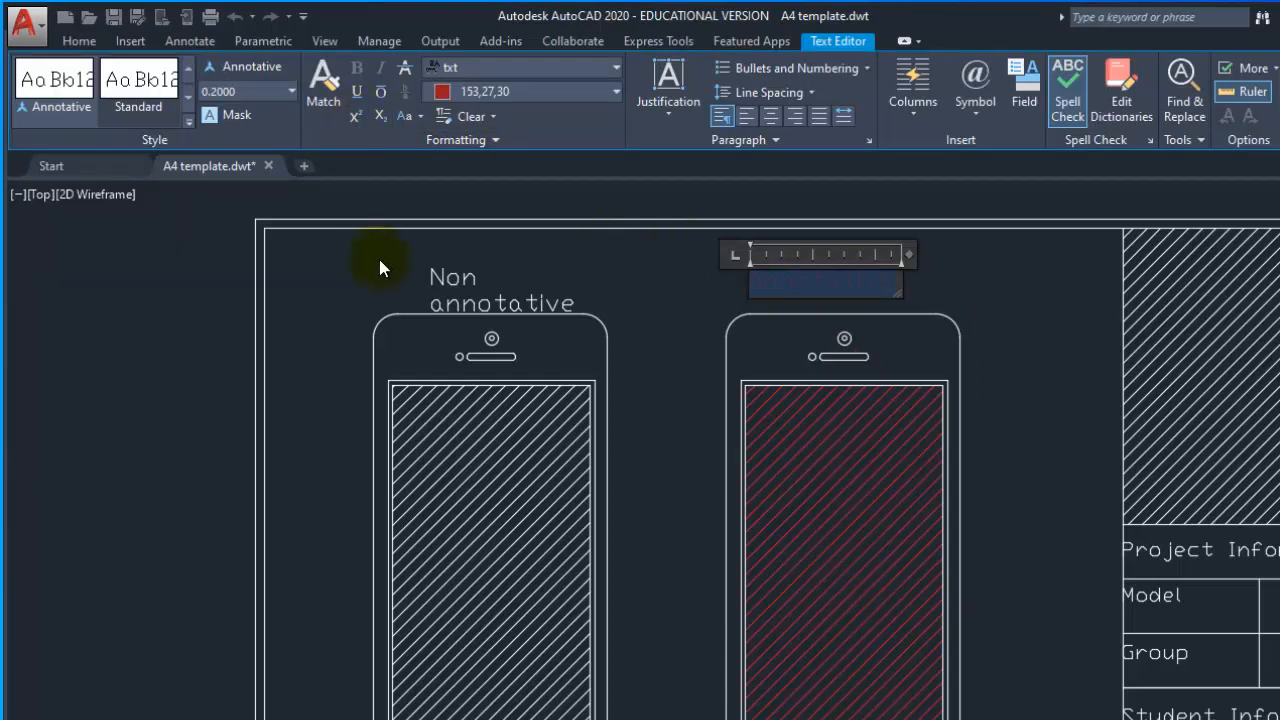
left_click(78, 91)
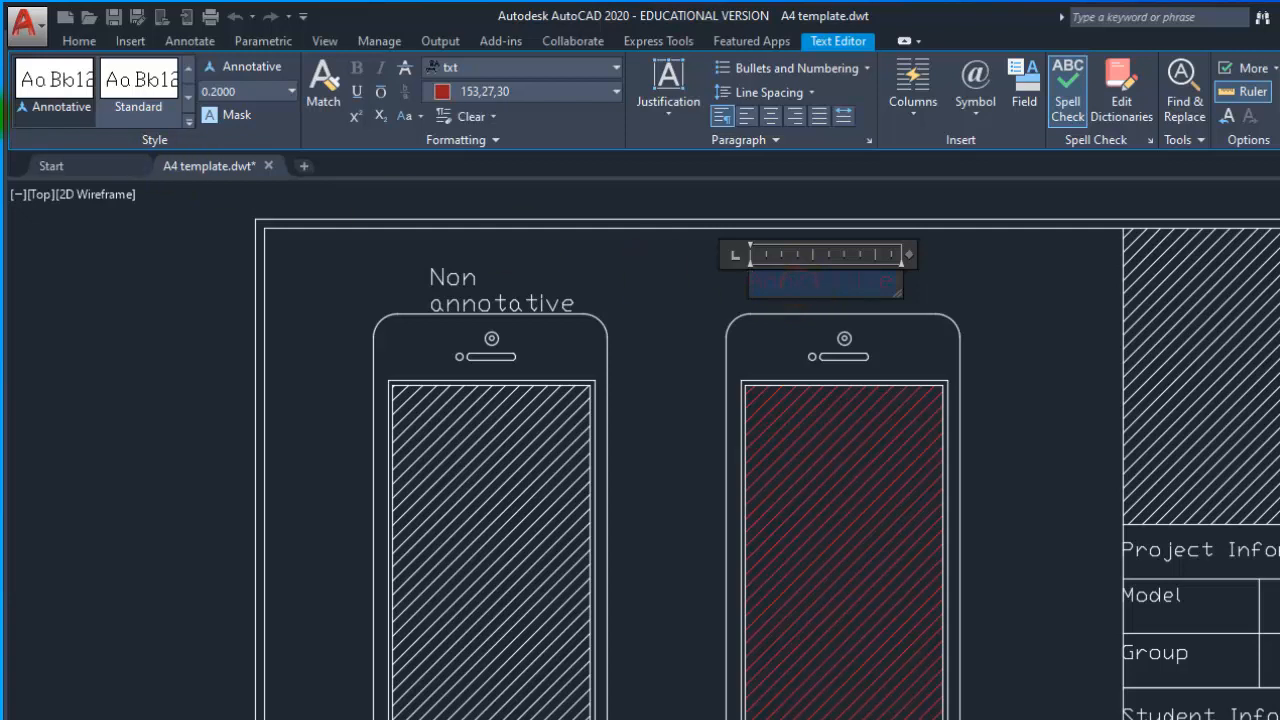
left_click(51, 80)
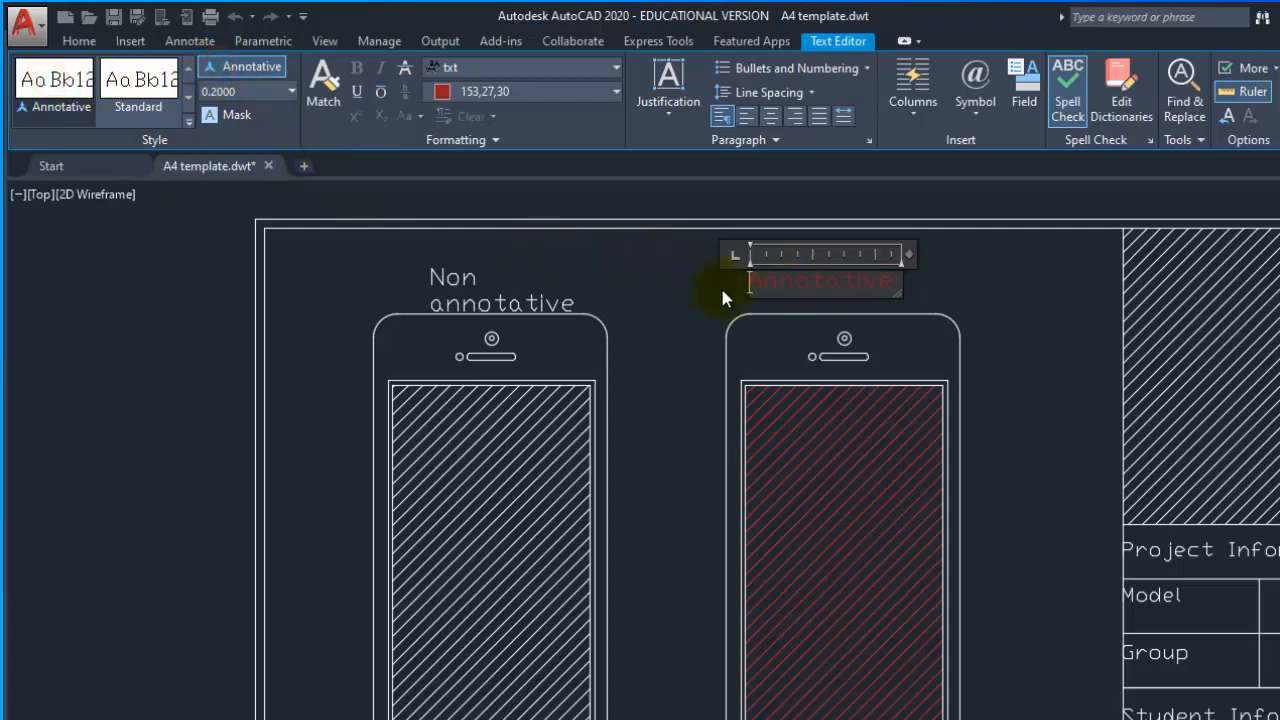
left_click(964, 292)
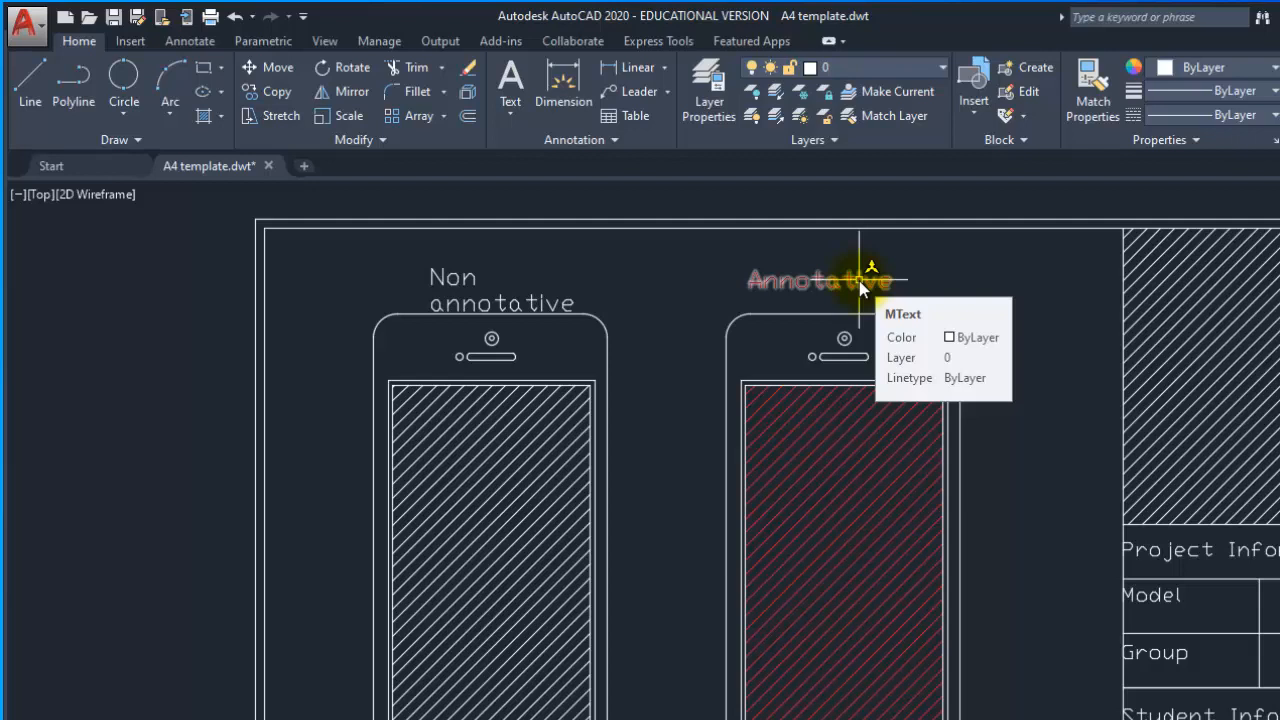
middle_click_drag(860, 288, 850, 253)
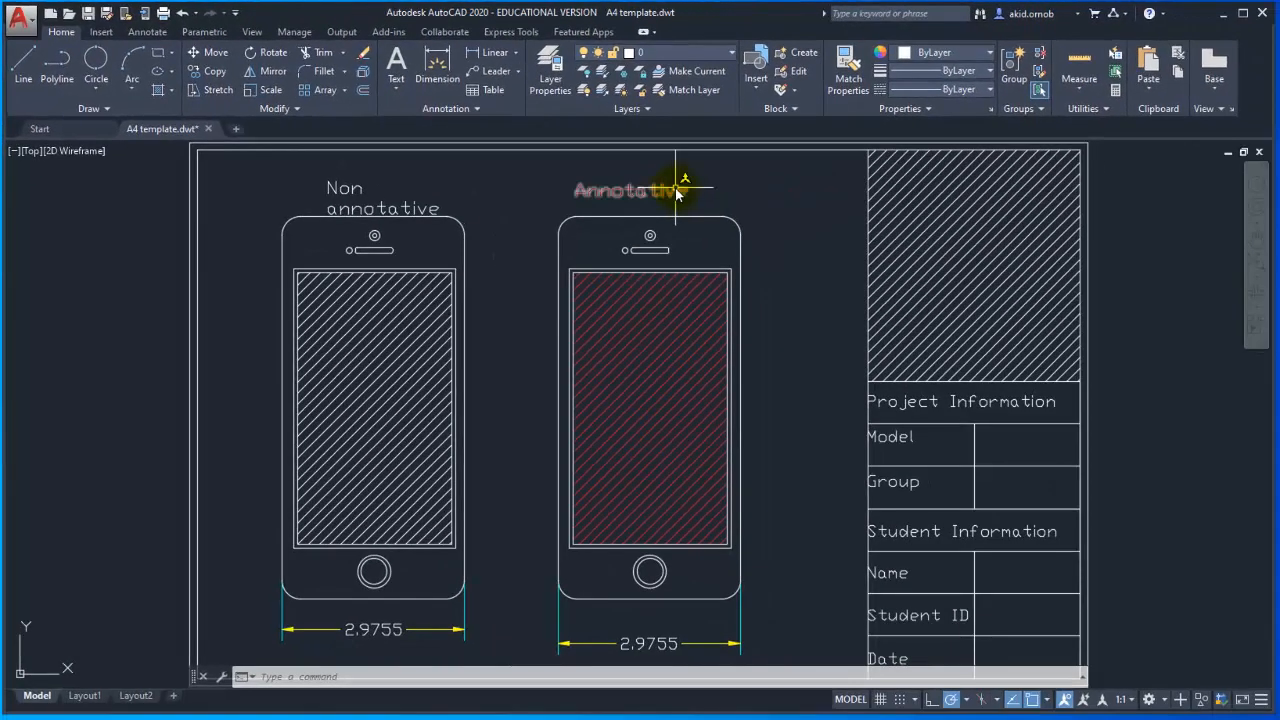
mouse_move(870, 243)
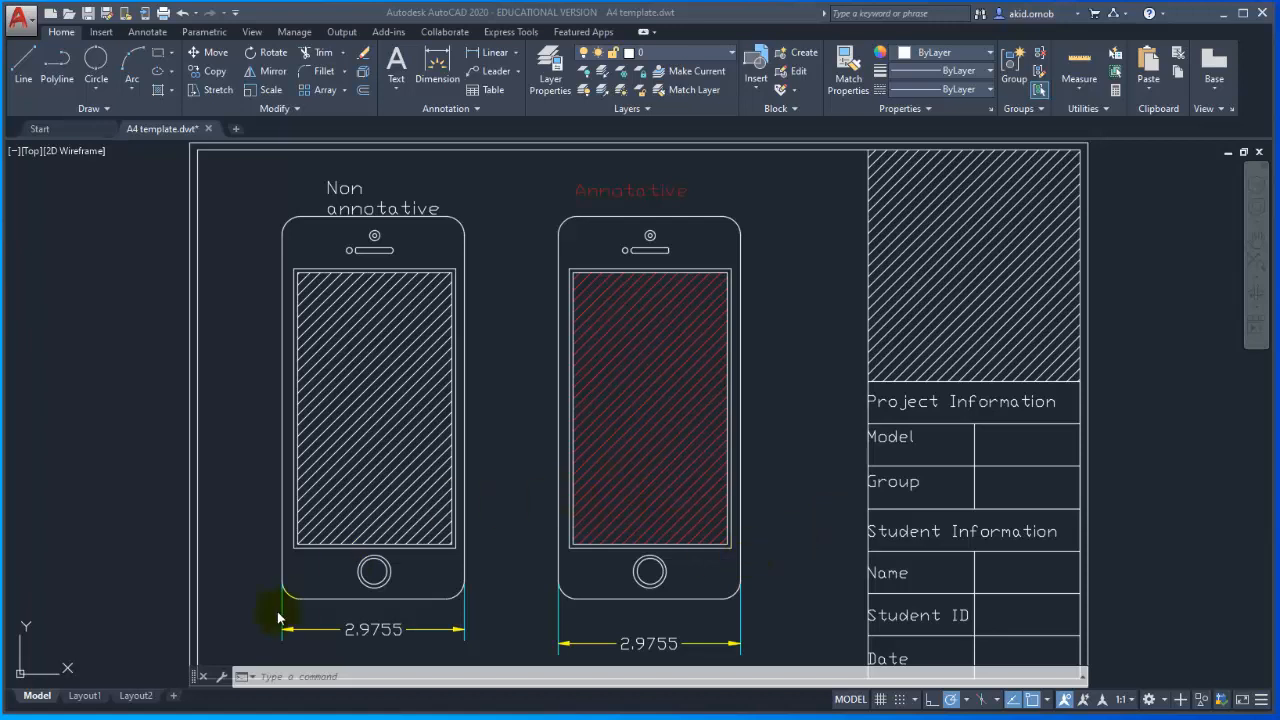
In Layout1, shrink the viewport from its lower-right corner so that it frames only the non-annotative phone.
left_click(88, 695)
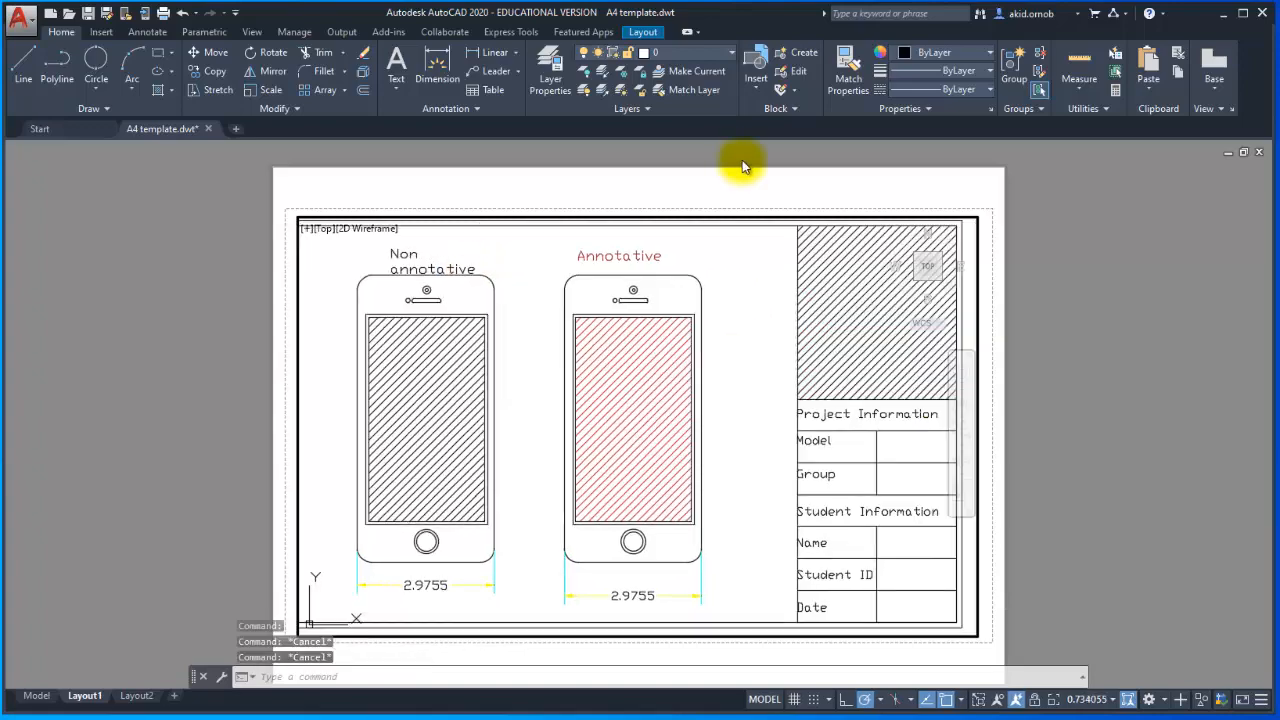
left_click(746, 178)
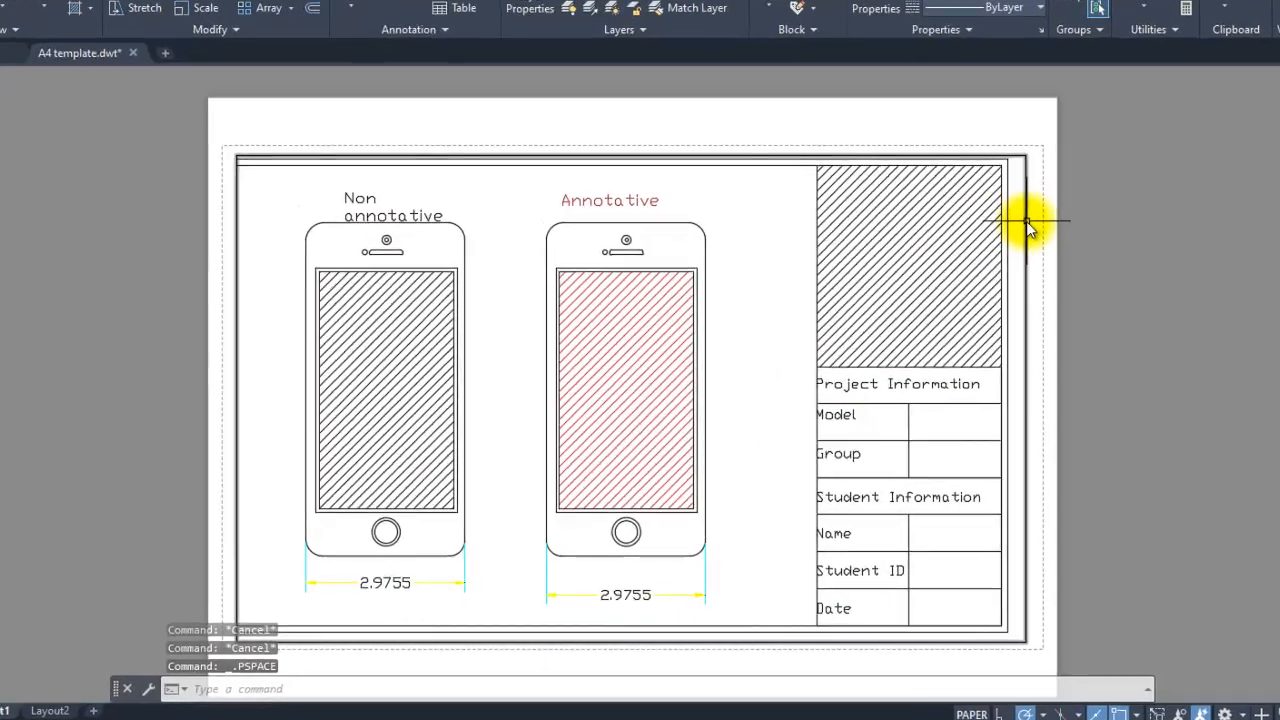
left_click(977, 274)
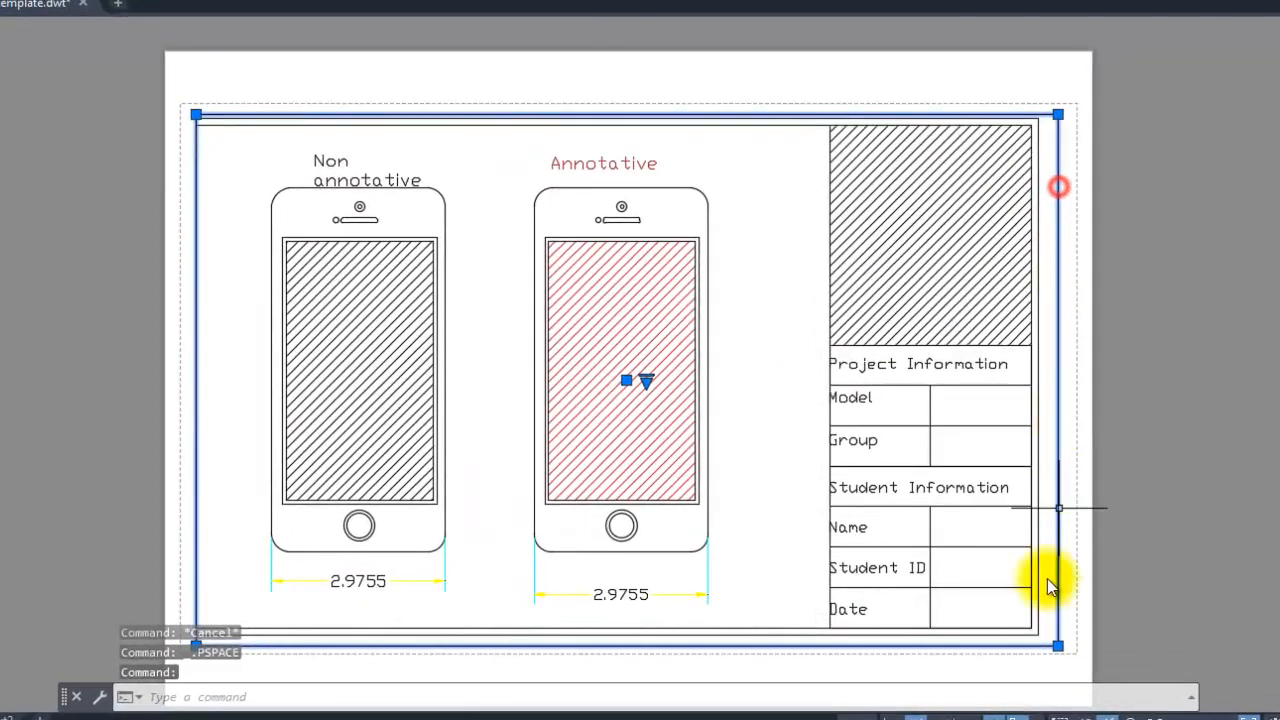
left_click(1059, 647)
left_click(489, 630)
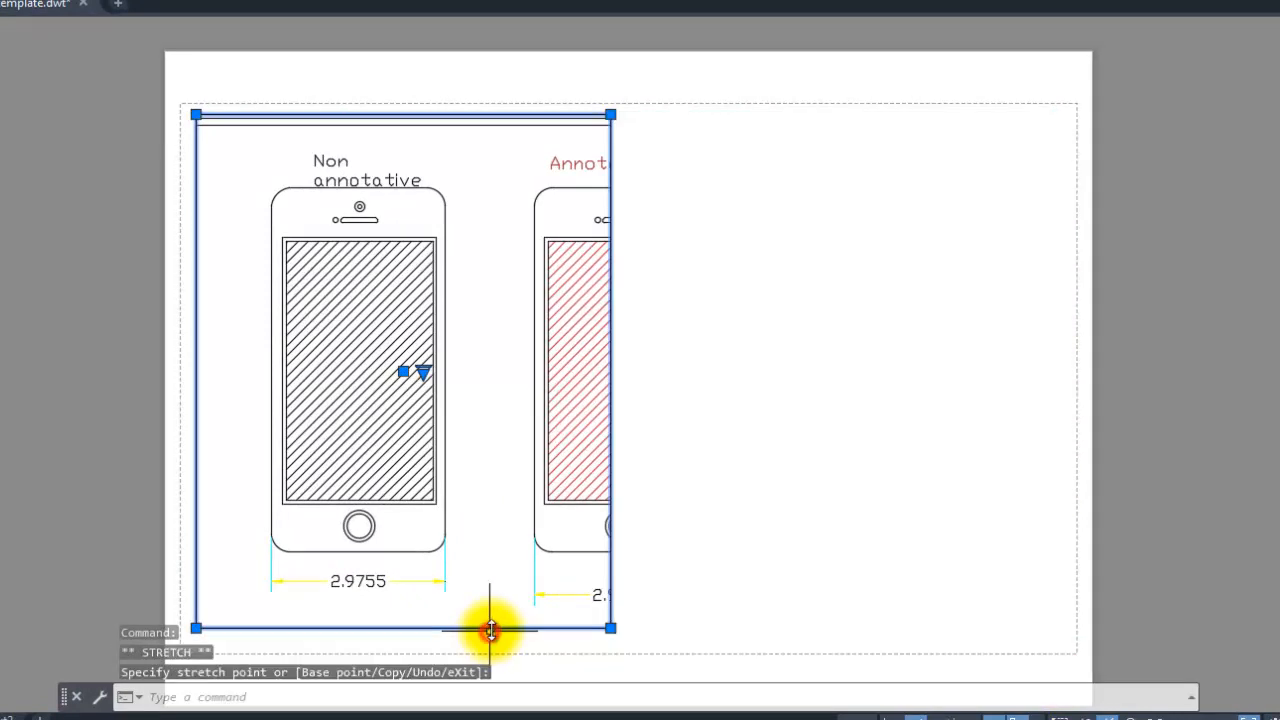
left_click(610, 629)
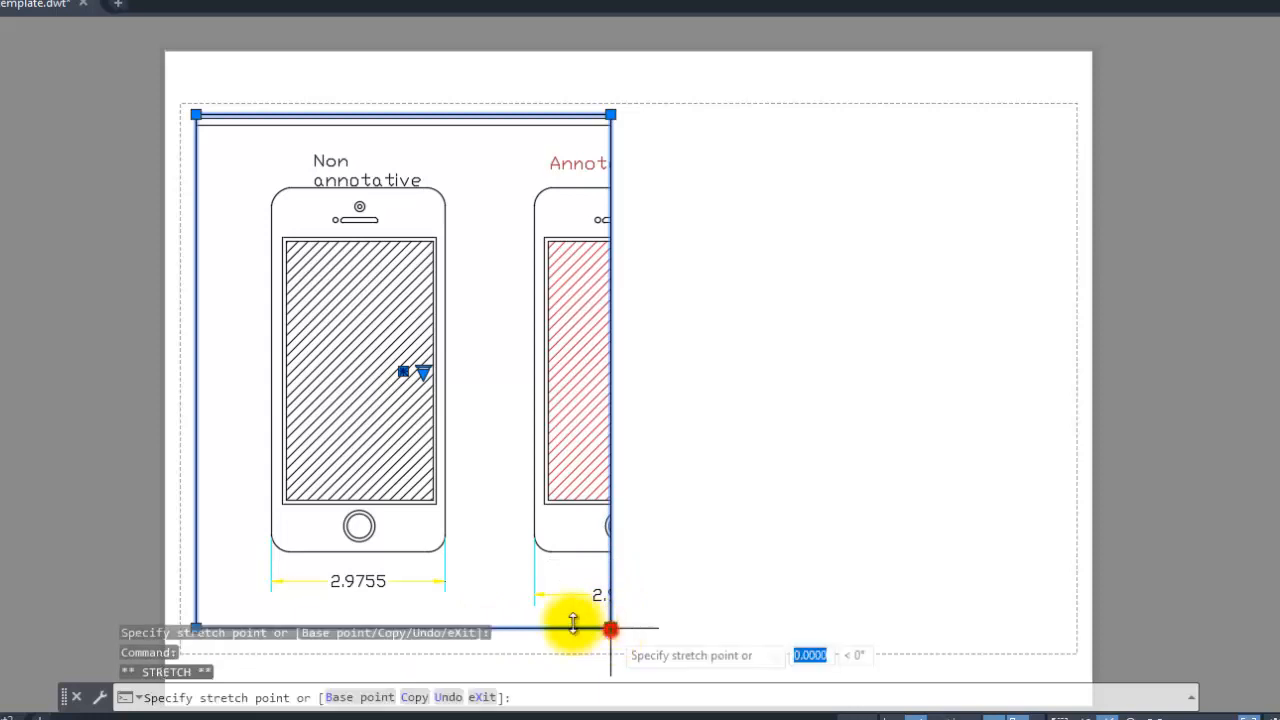
left_click(509, 612)
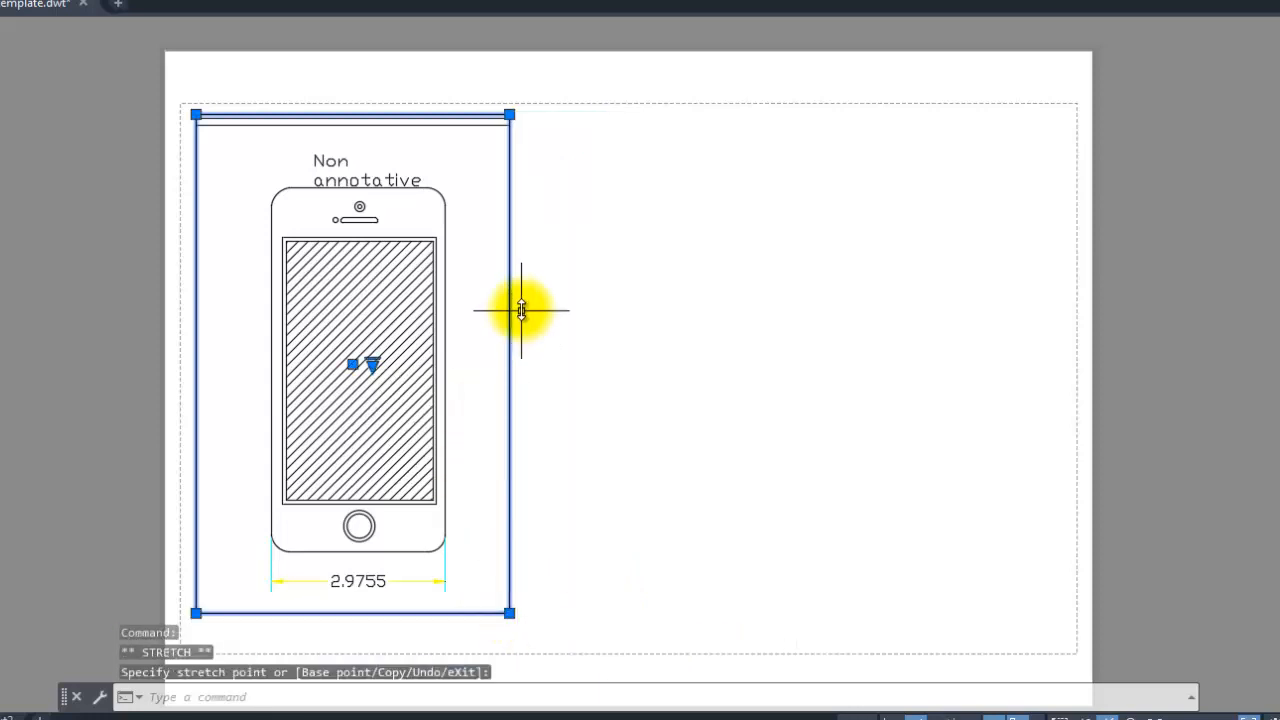
Paste a copy of the viewport beside the first and pan its view to center the annotative phone, returning to paper space.
key("ctrl+v")
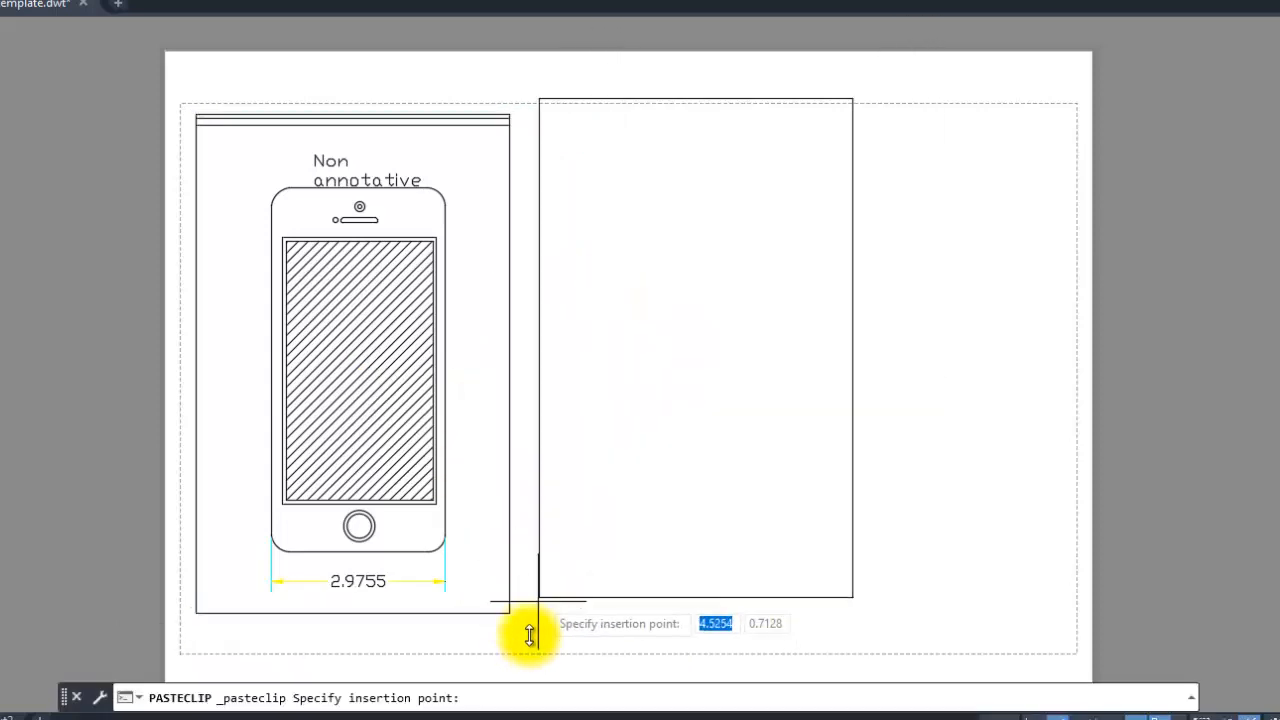
left_click(531, 617)
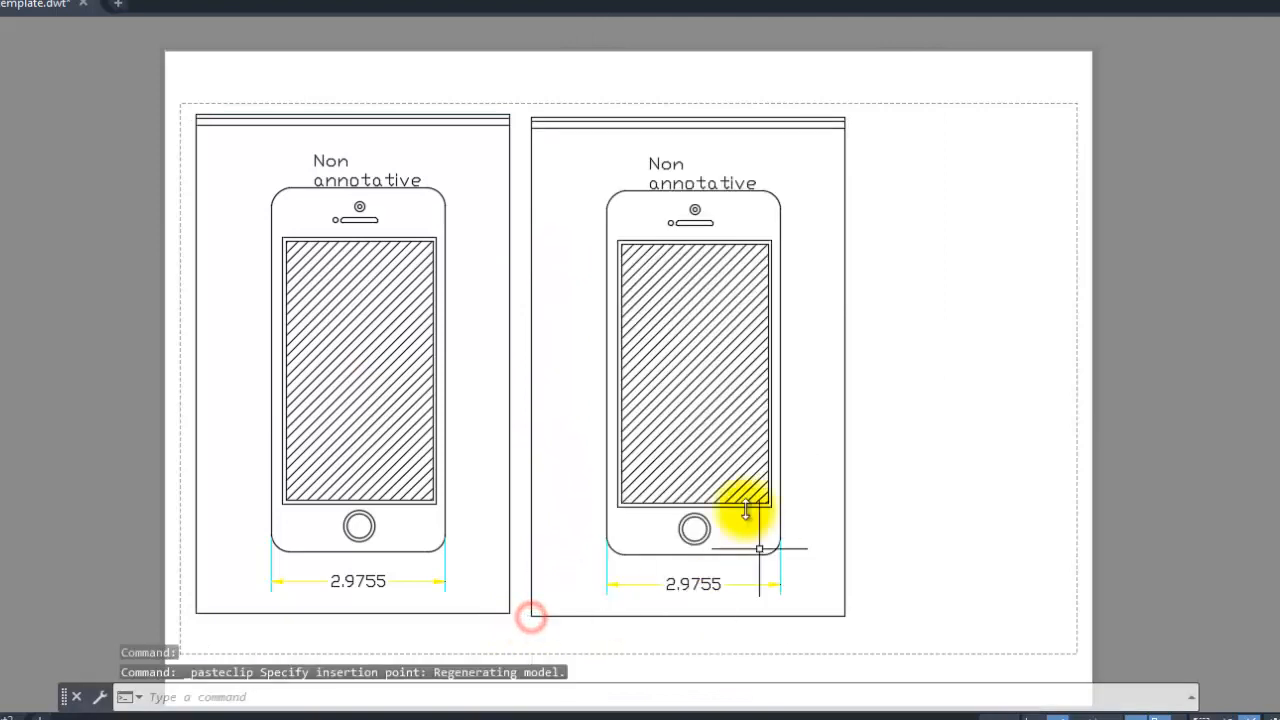
double_click(800, 378)
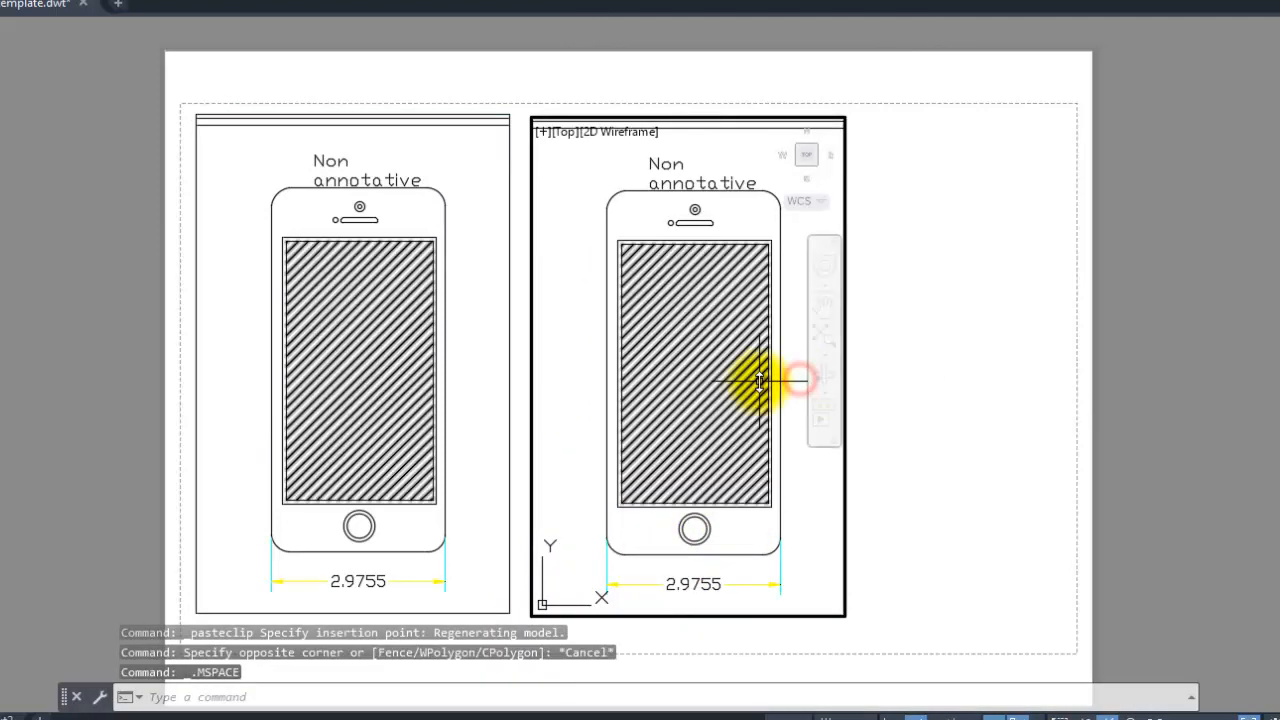
middle_click_drag(762, 380, 551, 389)
middle_click_drag(667, 385, 606, 371)
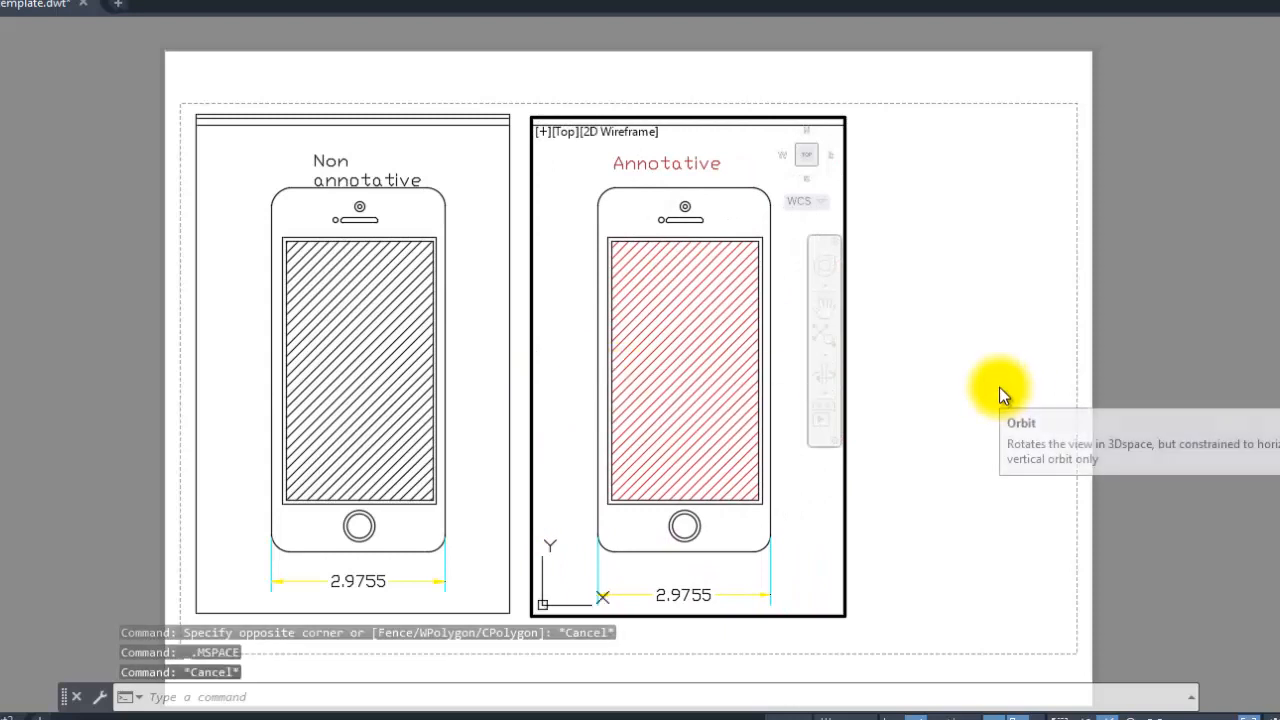
double_click(975, 399)
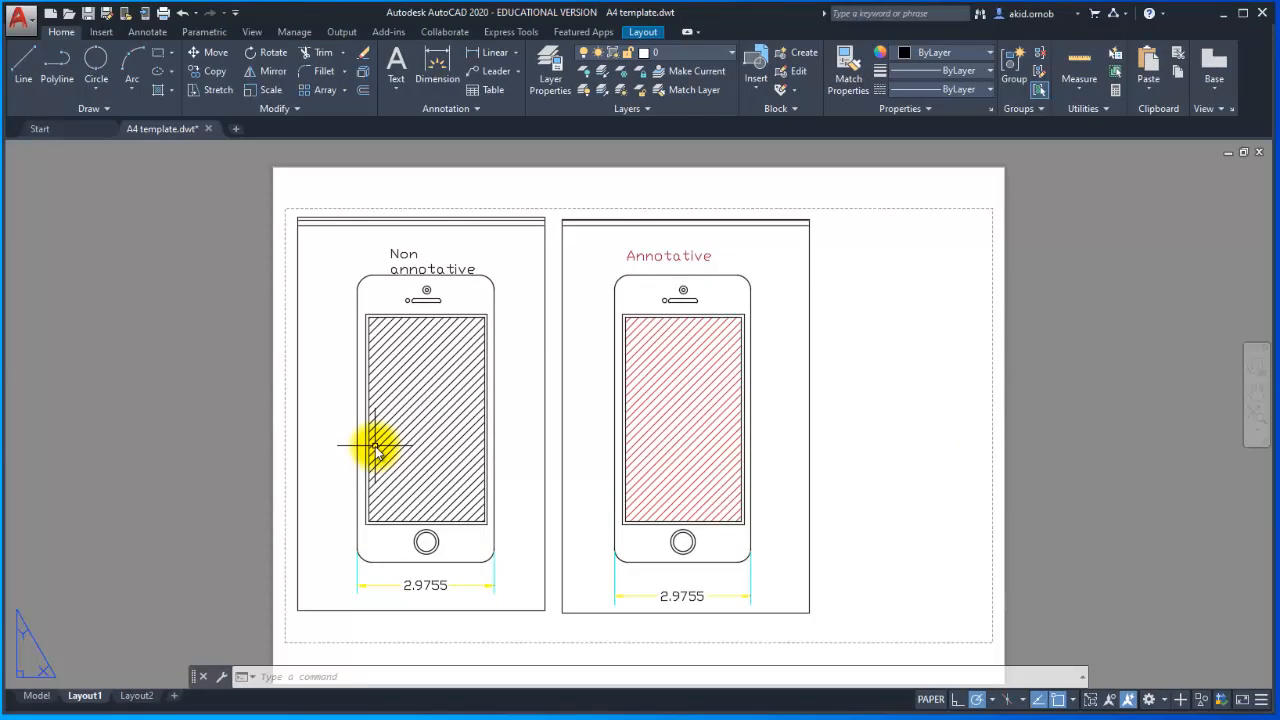
right_click(87, 697)
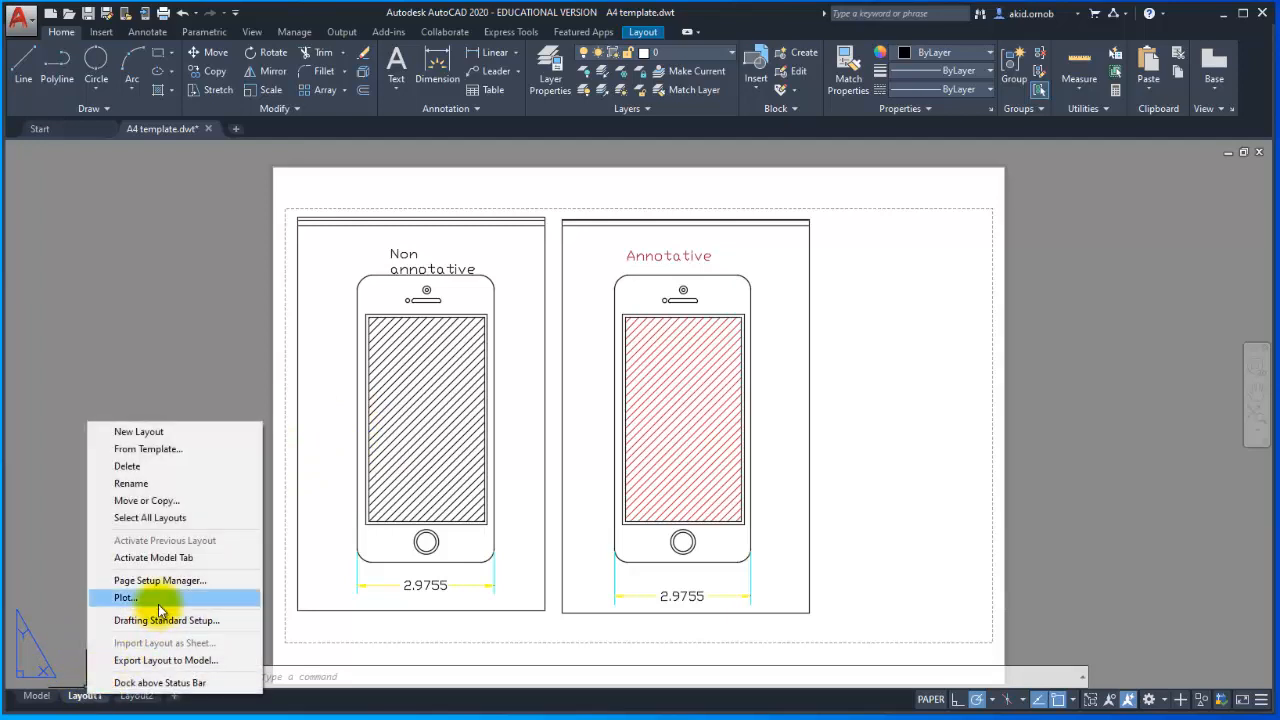
left_click(840, 360)
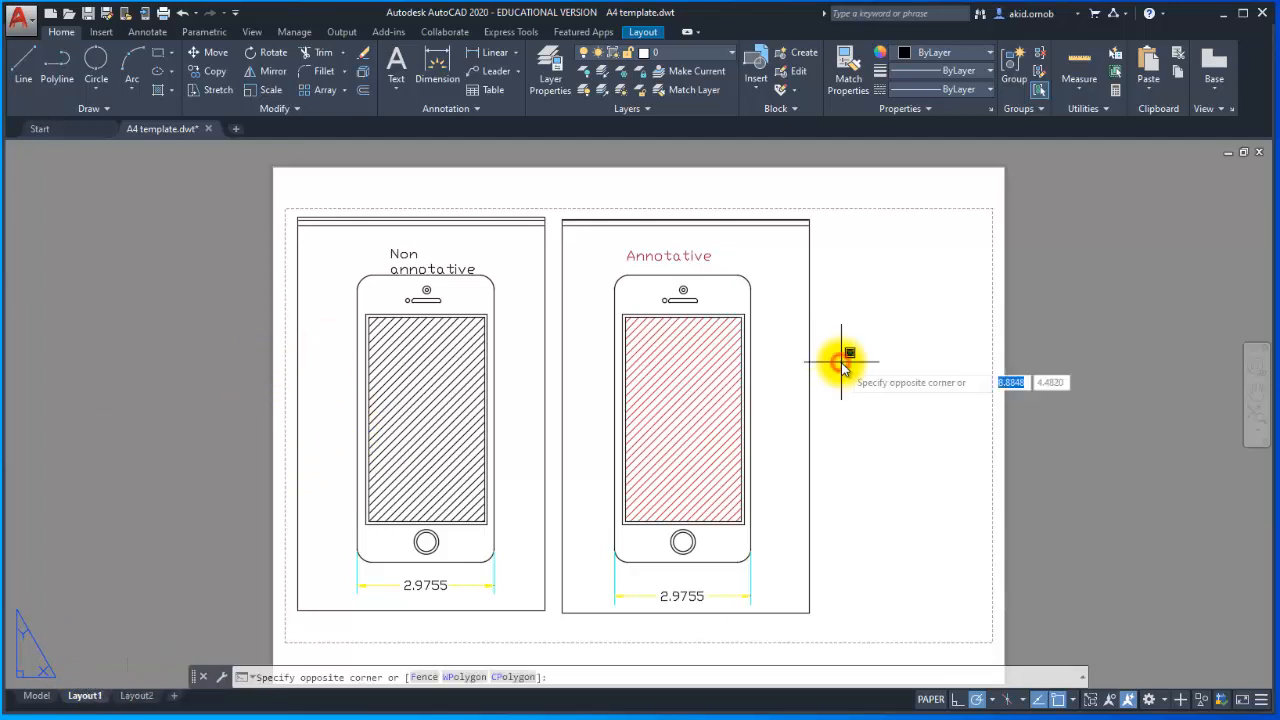
left_click(22, 20)
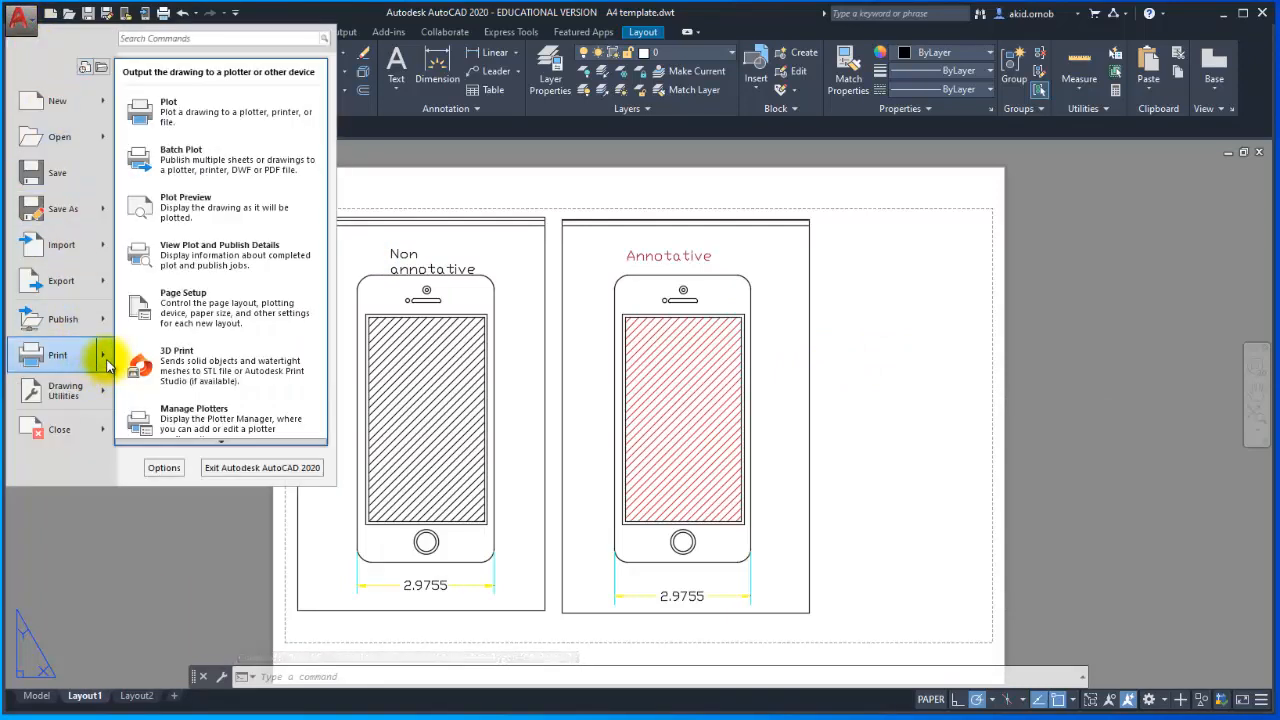
left_click(885, 347)
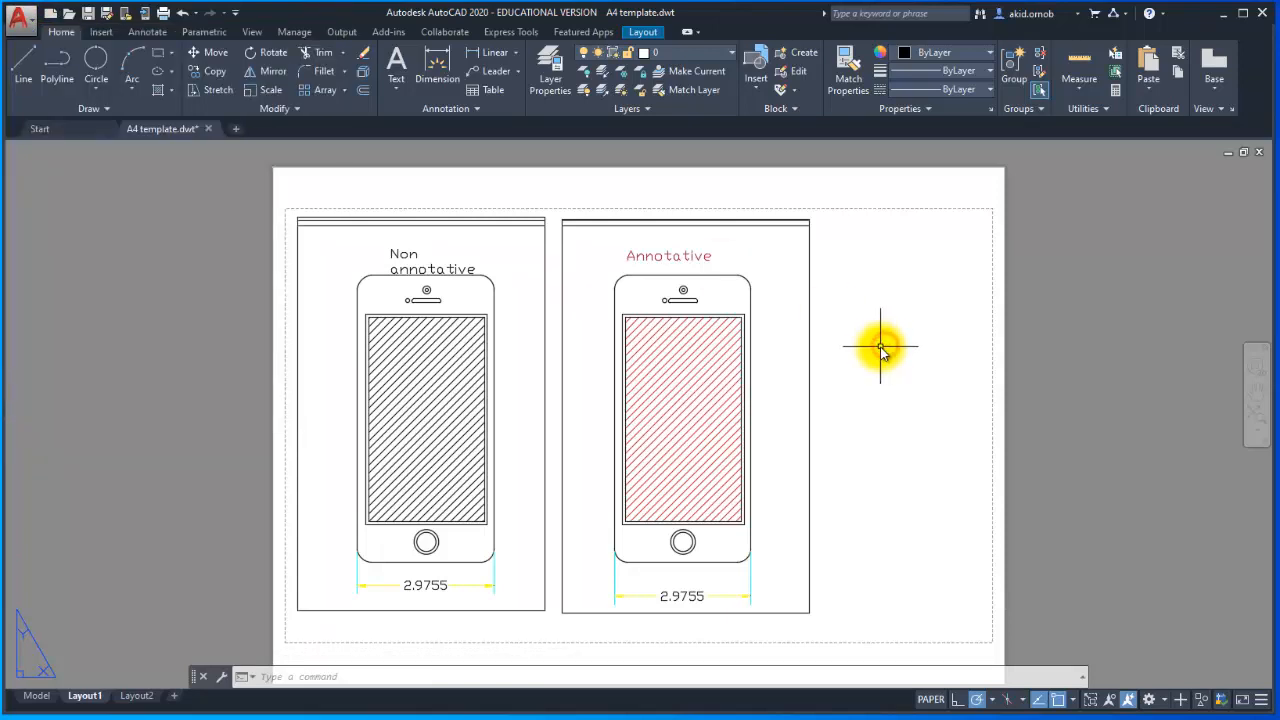
Start plotting Layout1 with the A4 page setup and the AutoCAD PDF (General Documentation).pc3 plotter, and preview the sheet.
type("plot")
key("Return")
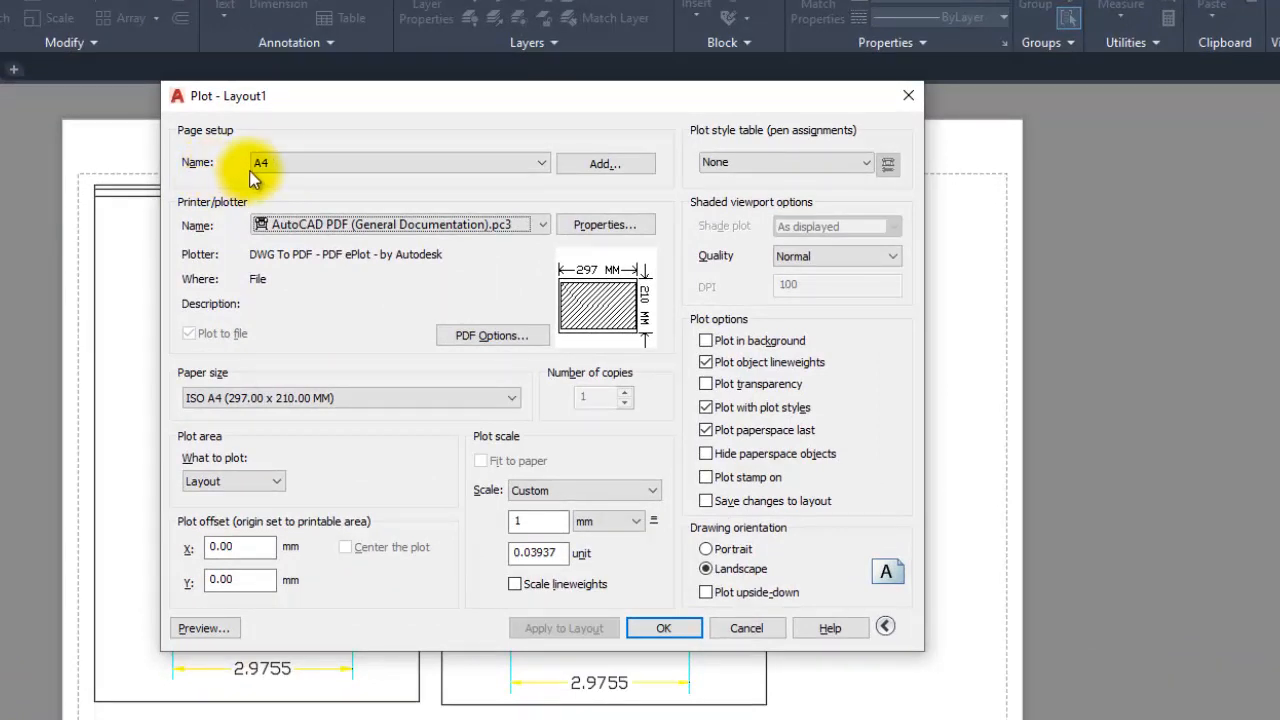
left_click(262, 165)
left_click(280, 165)
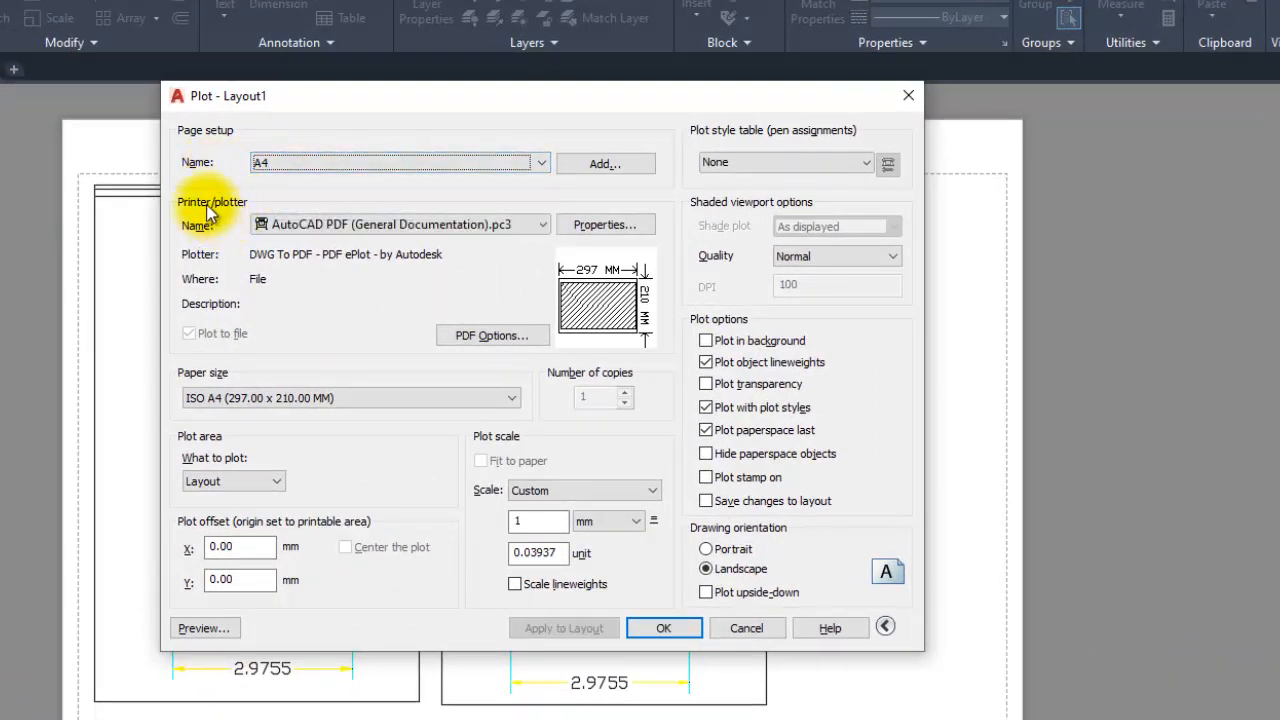
left_click(300, 224)
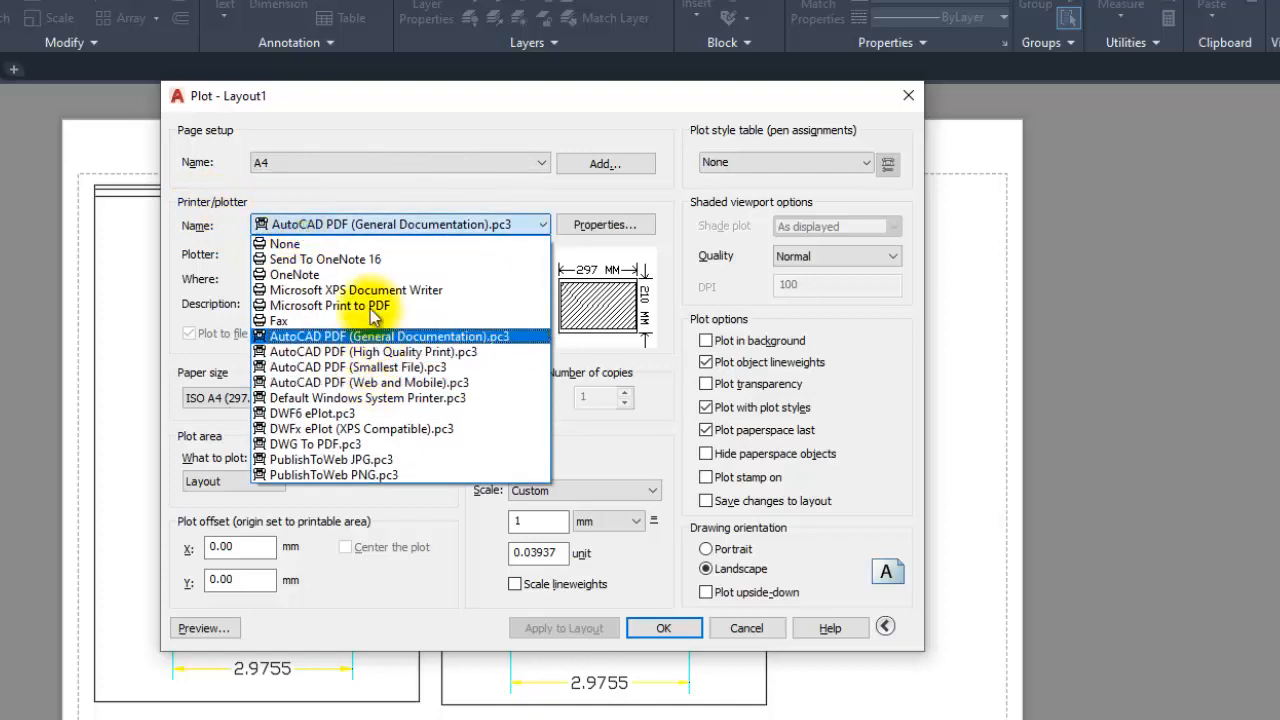
left_click(366, 222)
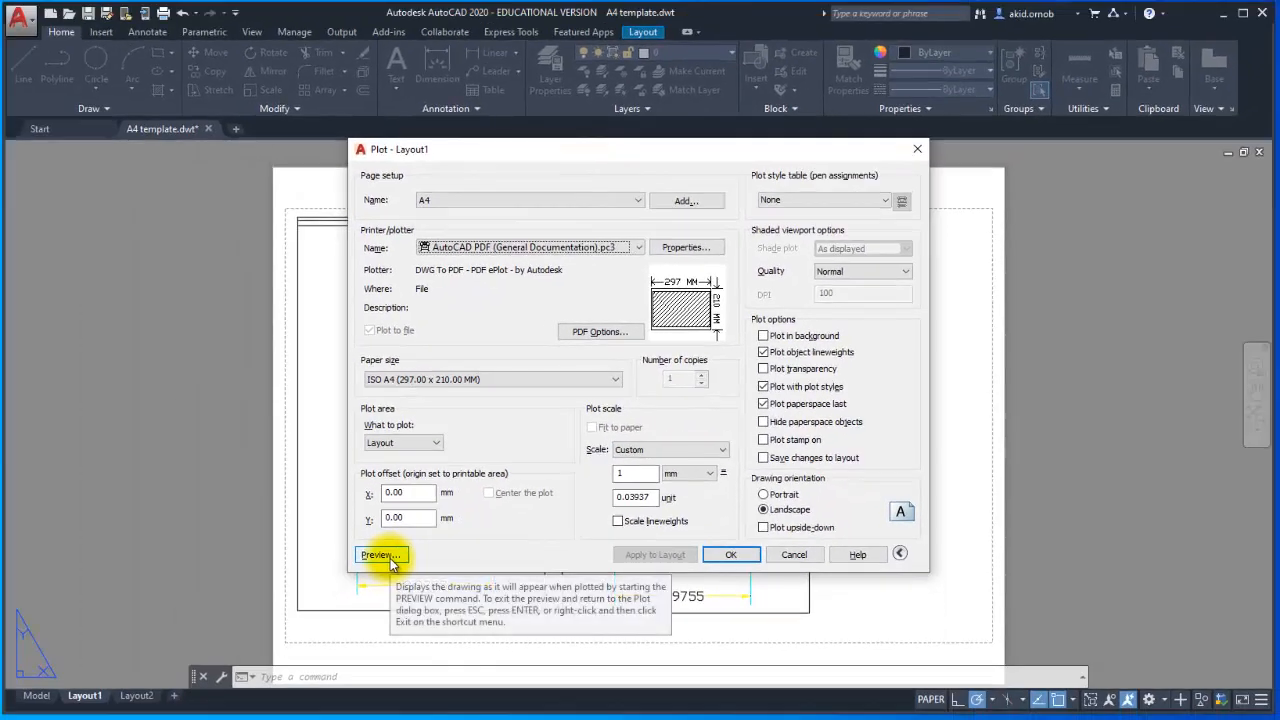
left_click(390, 557)
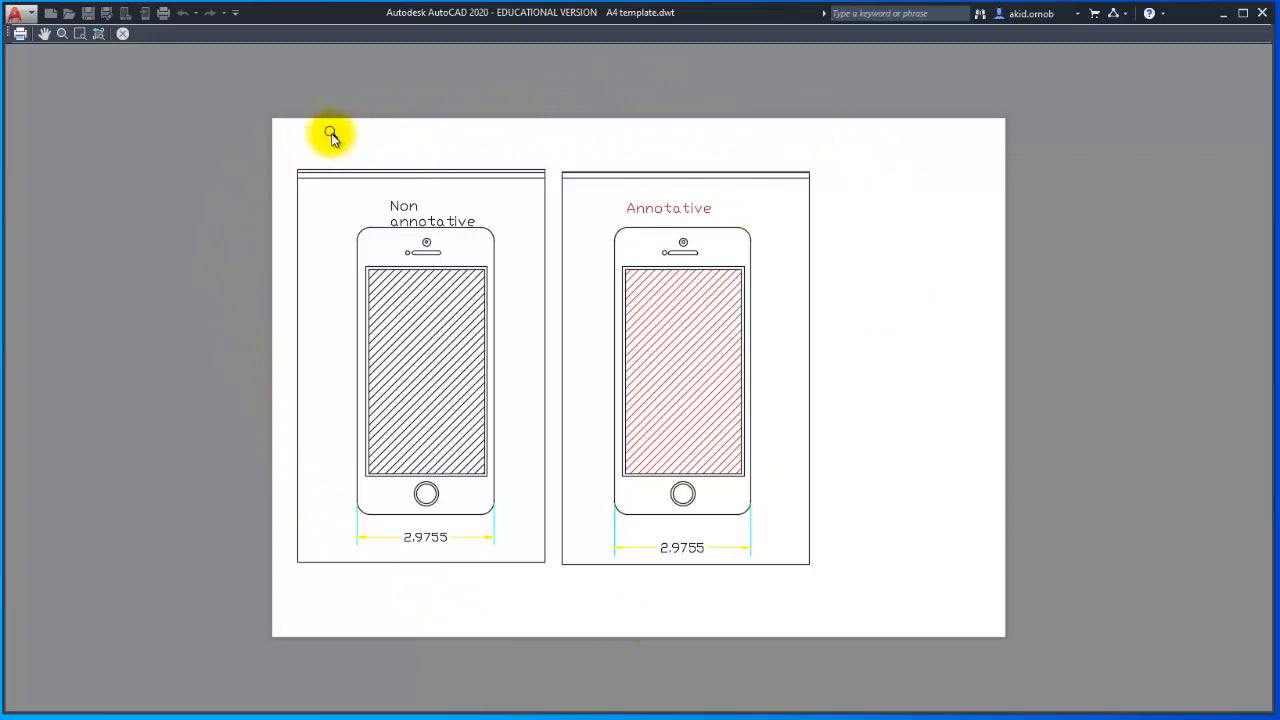
left_click(122, 33)
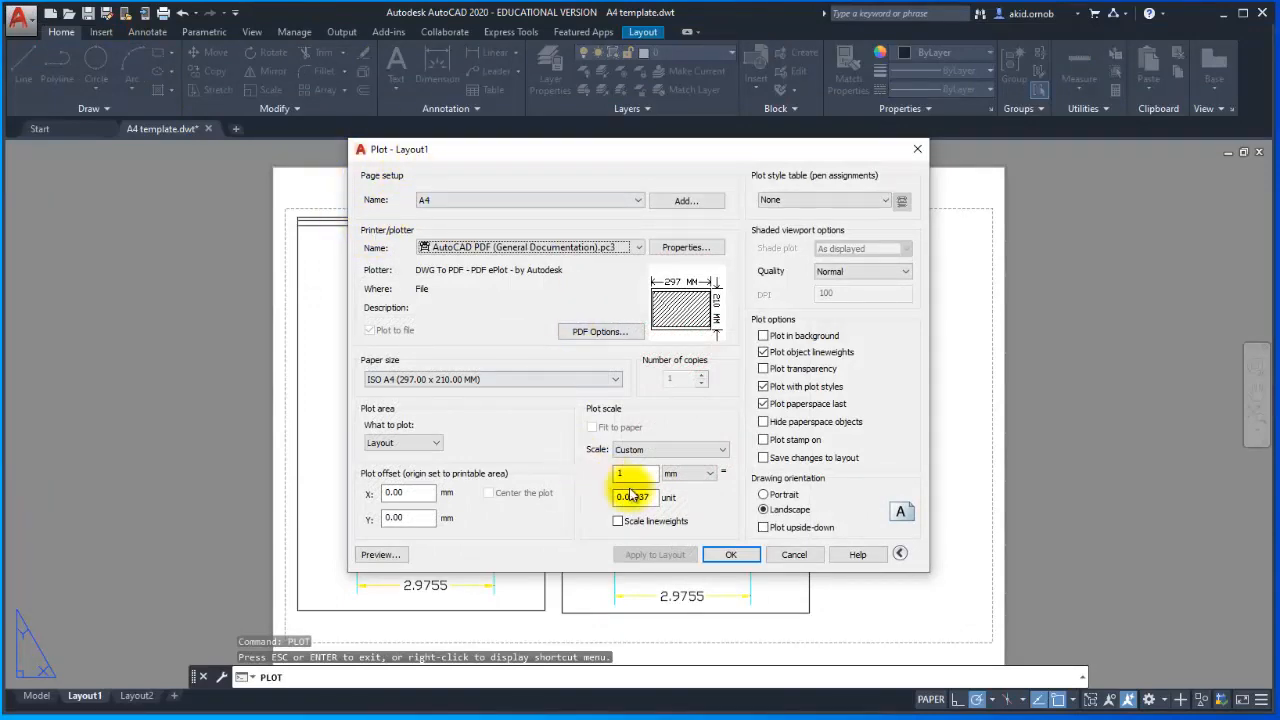
Plot the layout to a PDF file named "Iphone pdf draw" in the Tutorial folder.
left_click(729, 553)
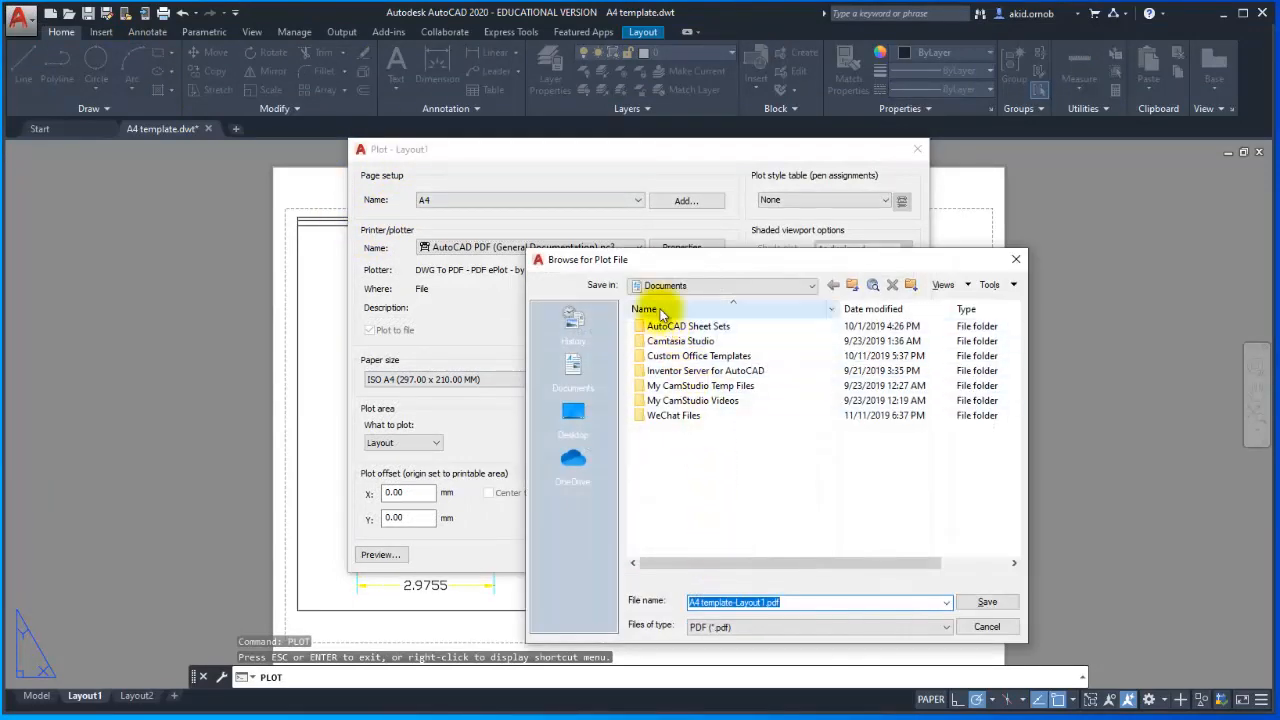
left_click_drag(601, 265, 590, 230)
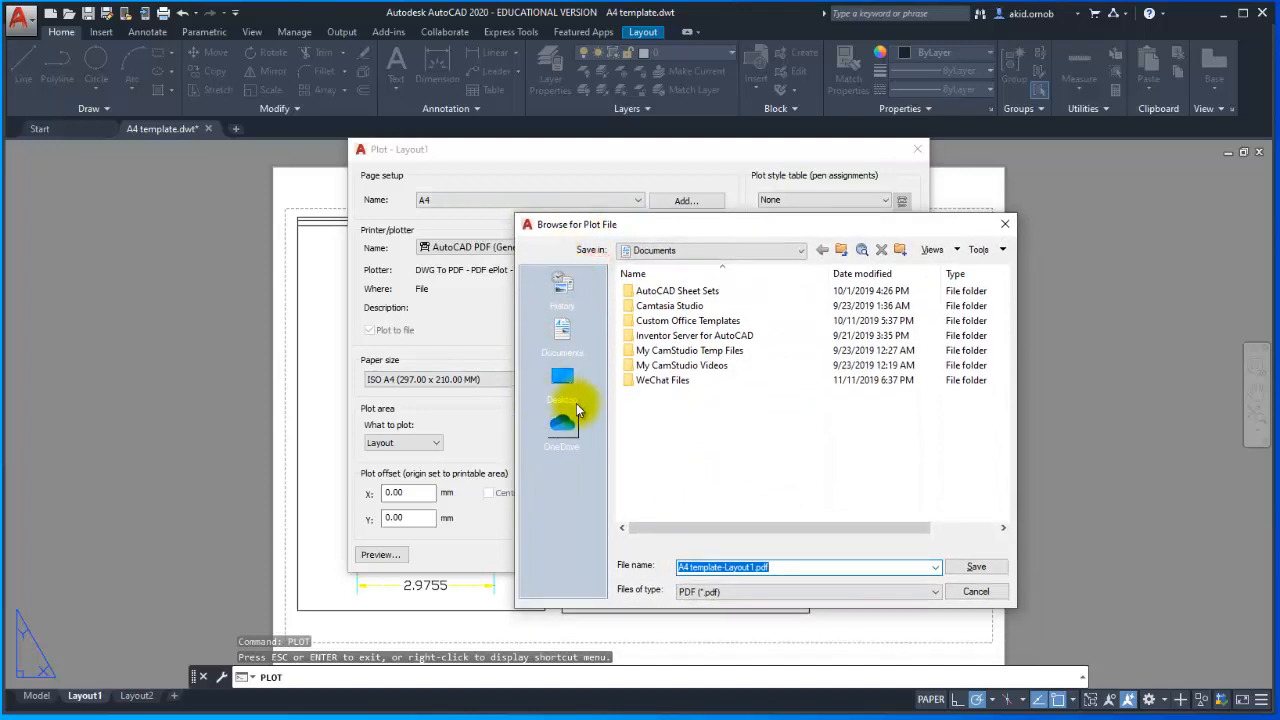
left_click(562, 385)
double_click(678, 396)
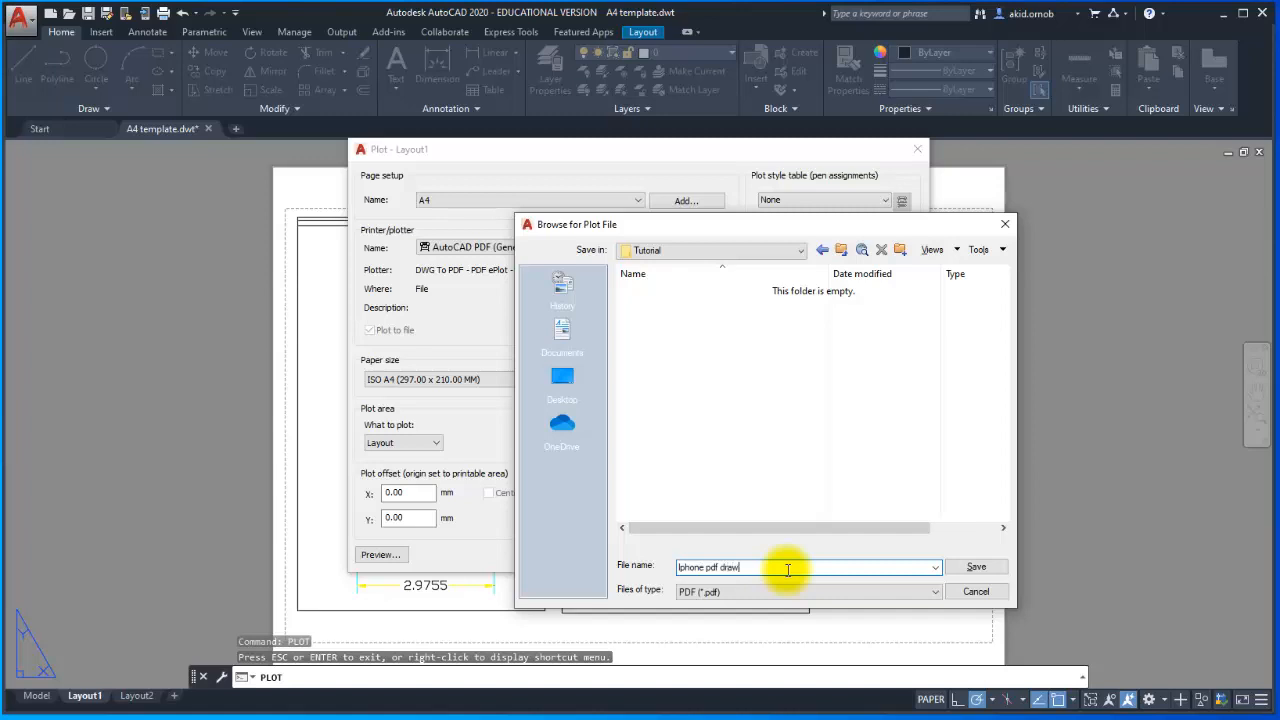
key("Return")
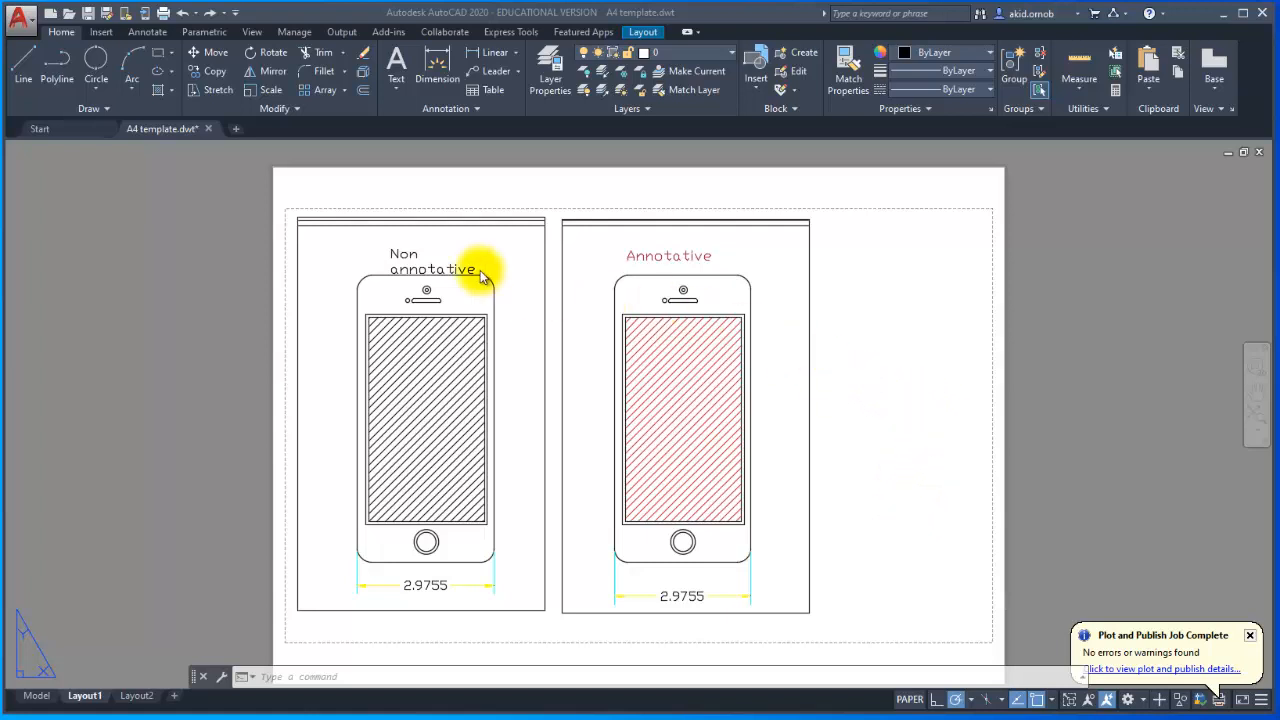
Set the scale of both layout viewports to 3" = 1'-0" and deselect them.
left_click(896, 485)
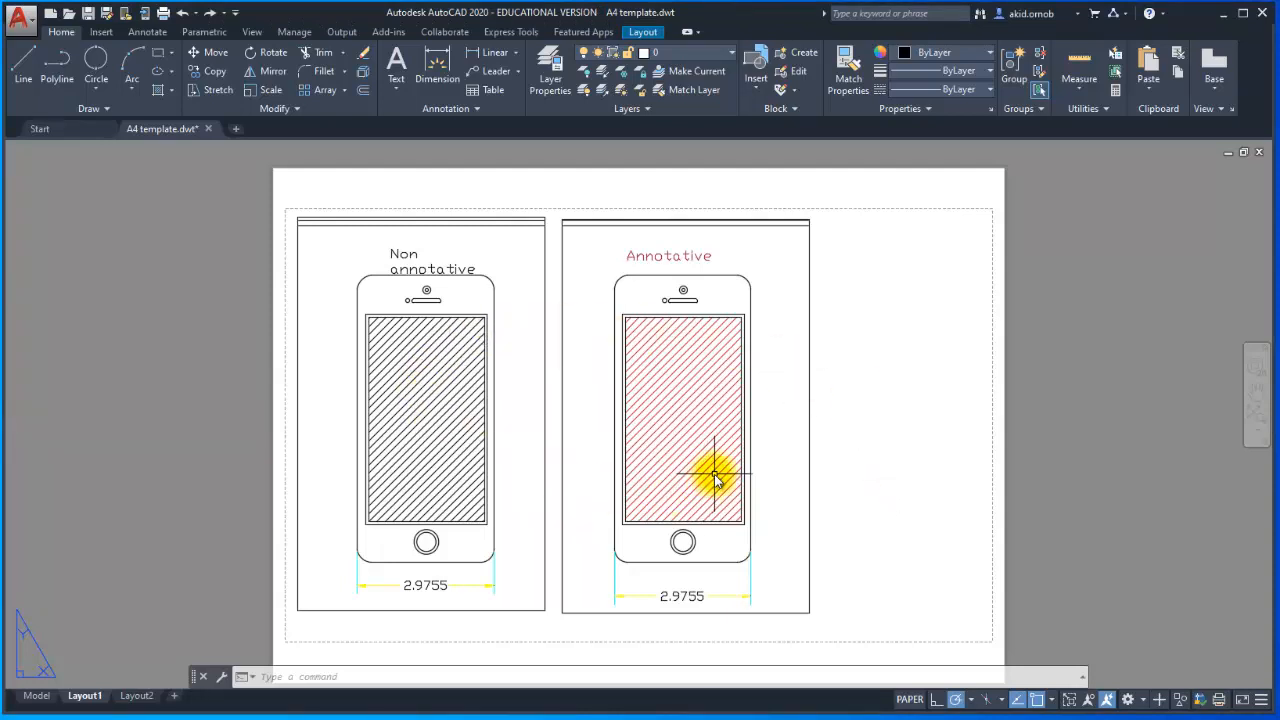
left_click(926, 580)
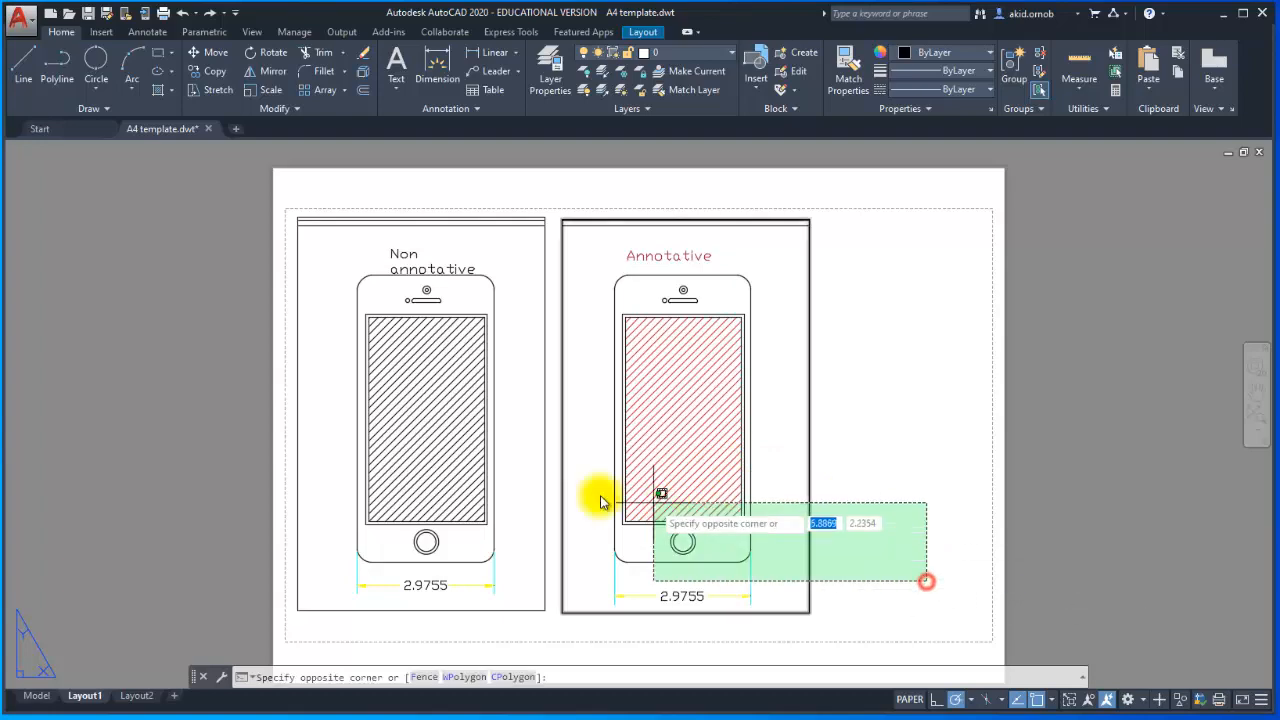
left_click(287, 418)
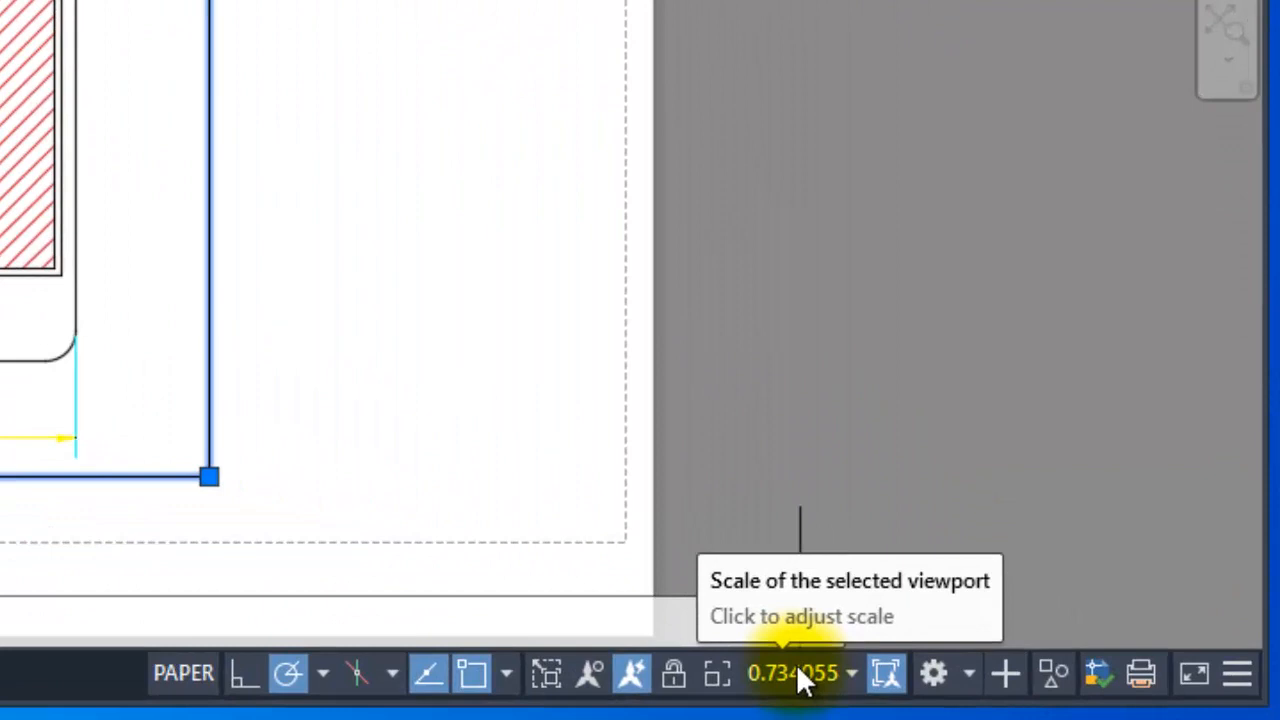
left_click(798, 670)
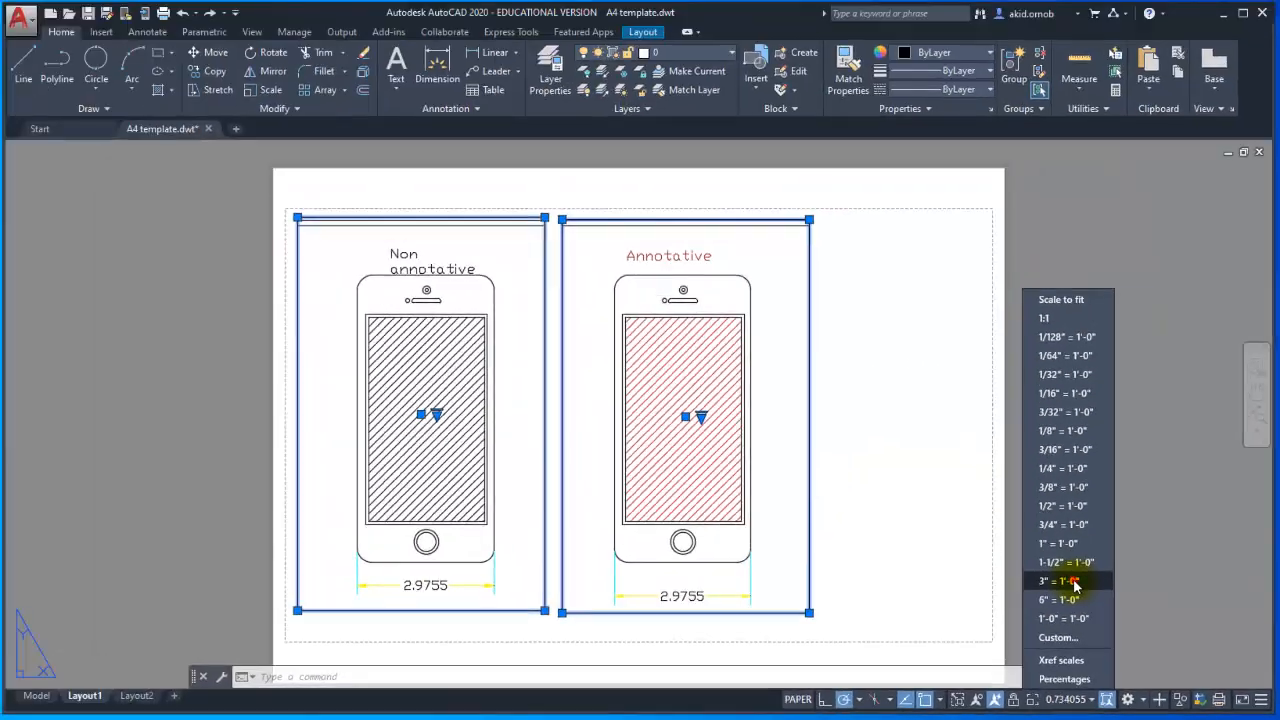
left_click(805, 404)
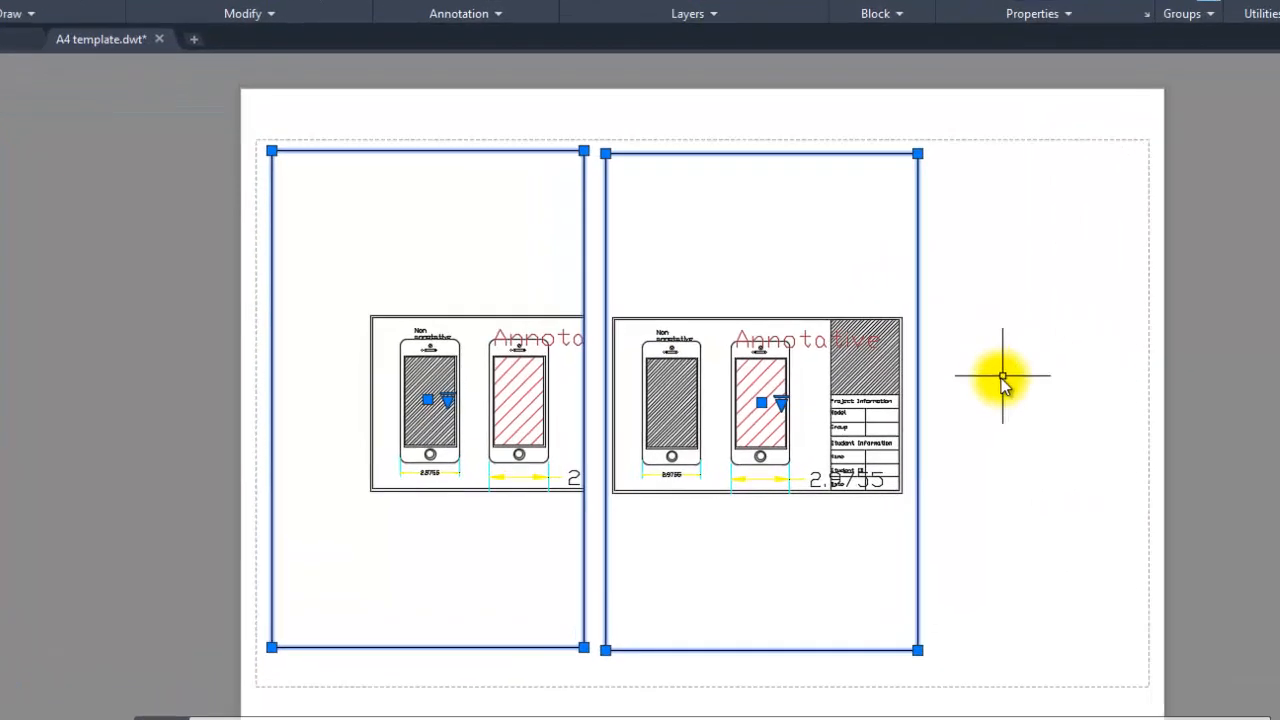
key("Escape")
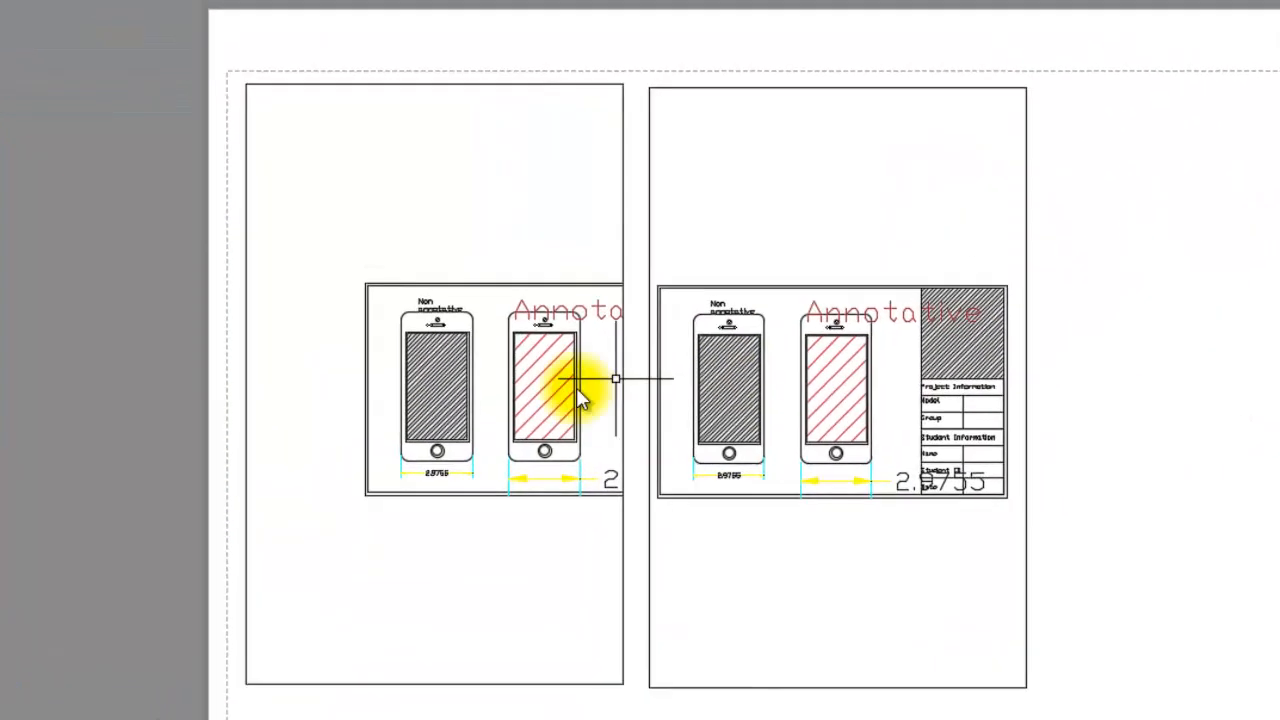
Shrink the non-annotative viewport from its lower-right and upper-left corners to frame the scaled-down non-annotative phone more tightly.
left_click(626, 616)
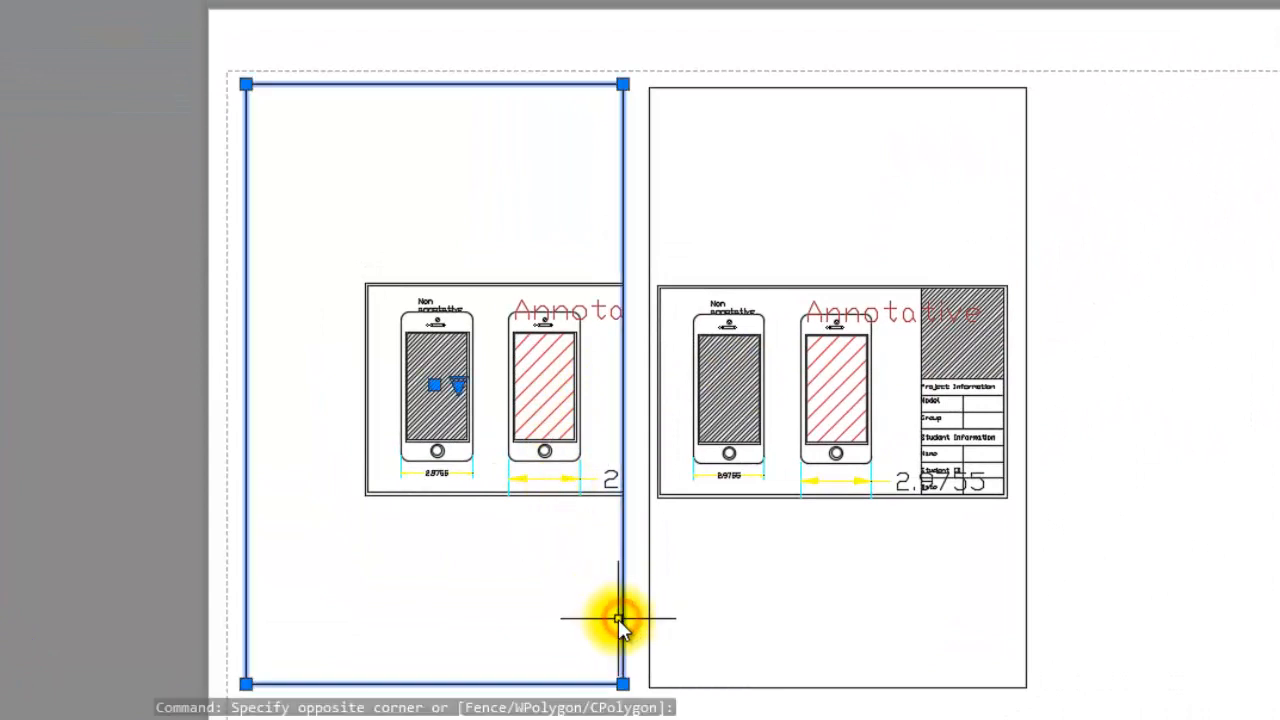
left_click(622, 686)
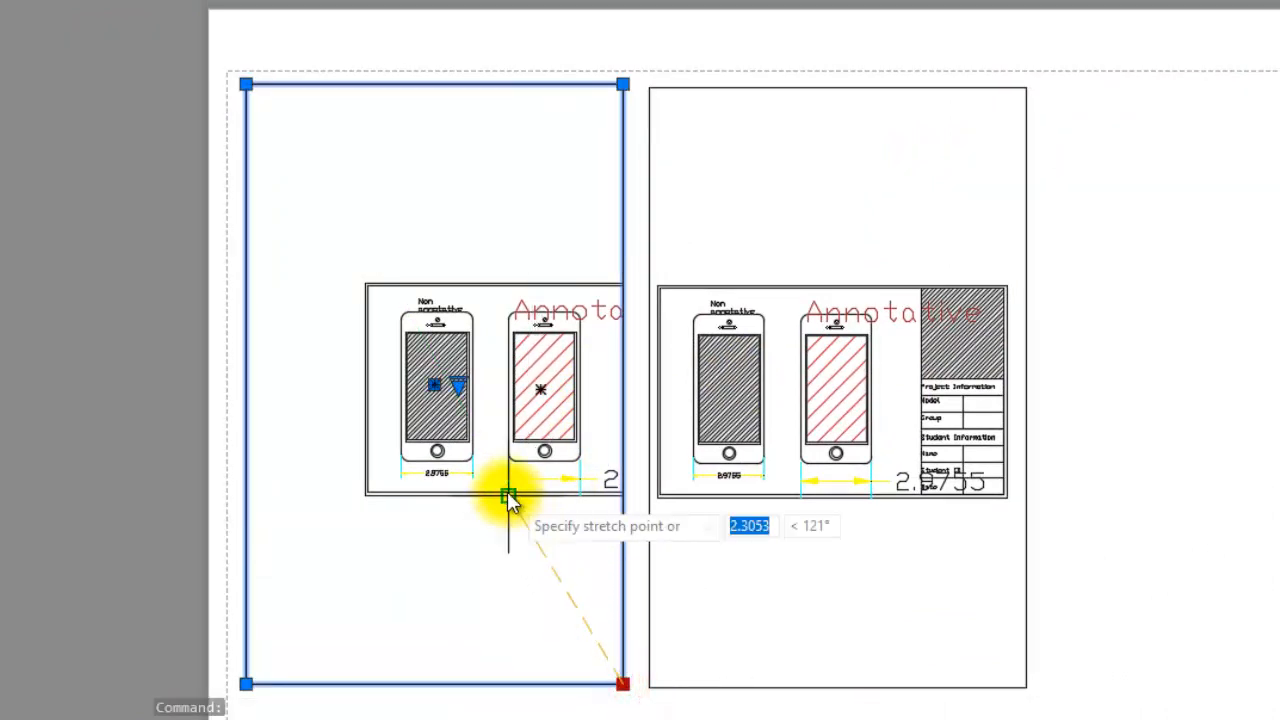
left_click(540, 491)
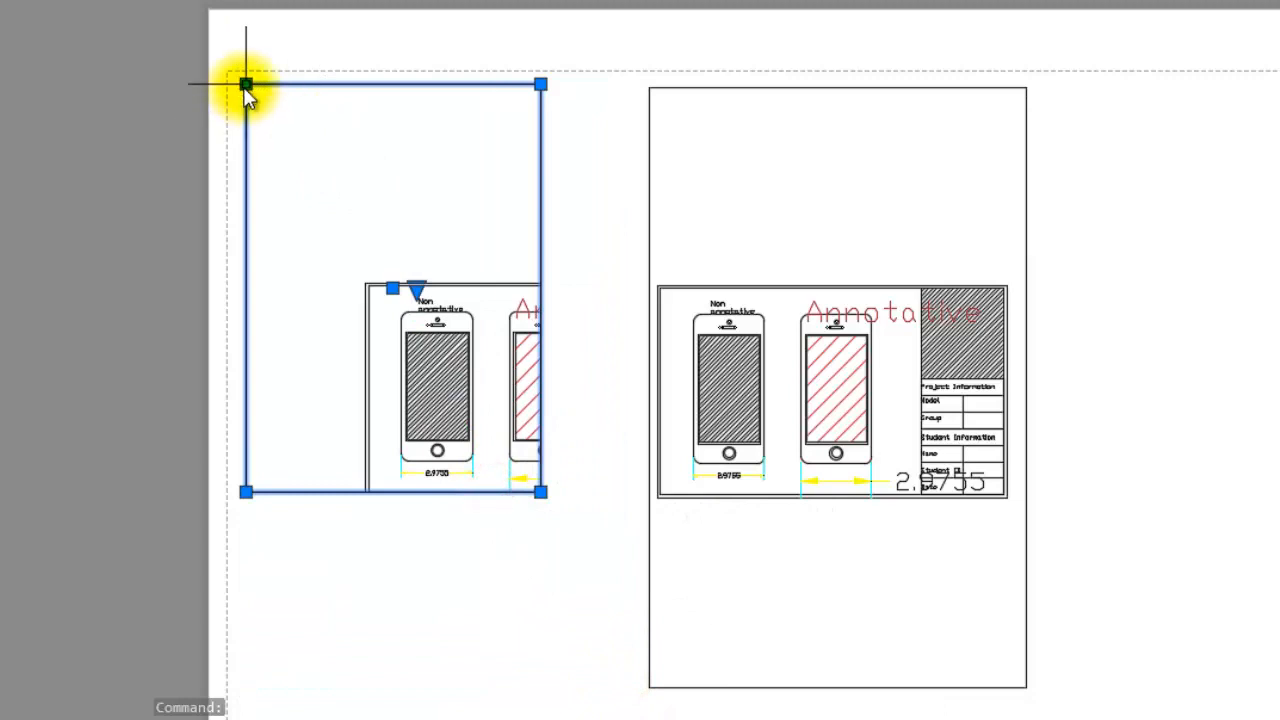
left_click(245, 84)
left_click(364, 264)
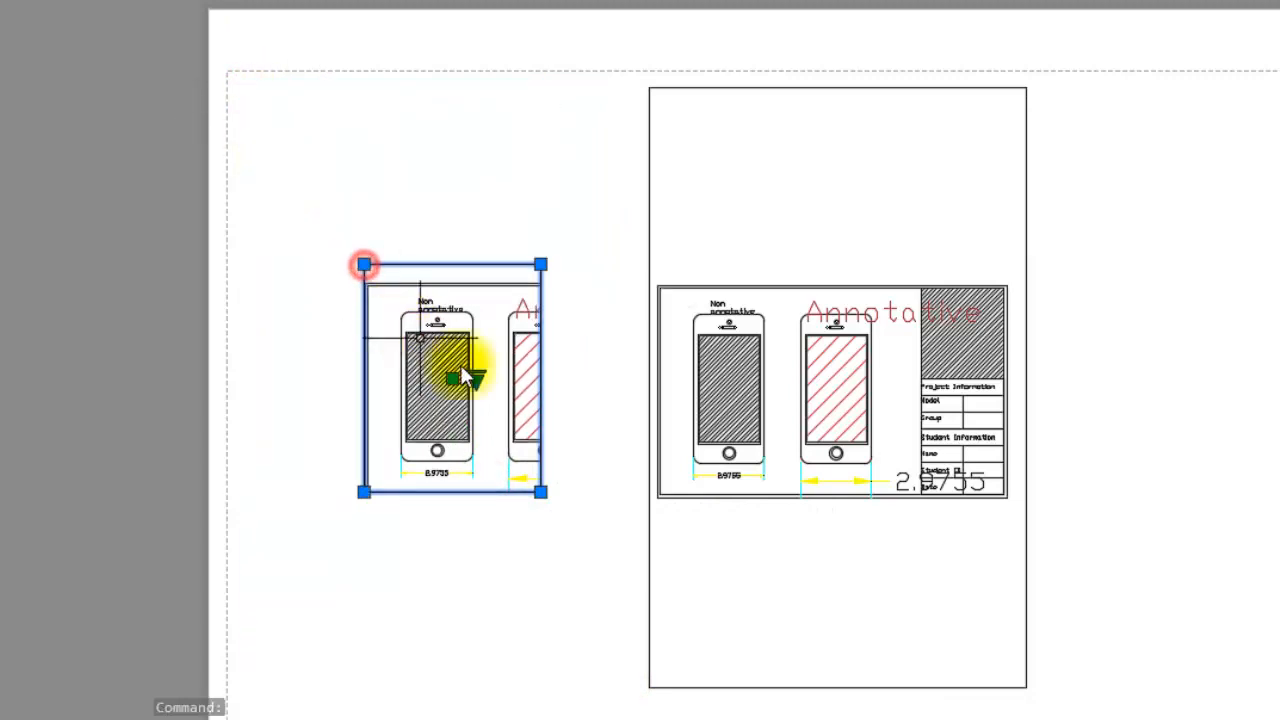
Narrow the non-annotative viewport from its lower-right corner to exclude the annotative phone, and deselect it.
left_click(540, 491)
left_click(494, 491)
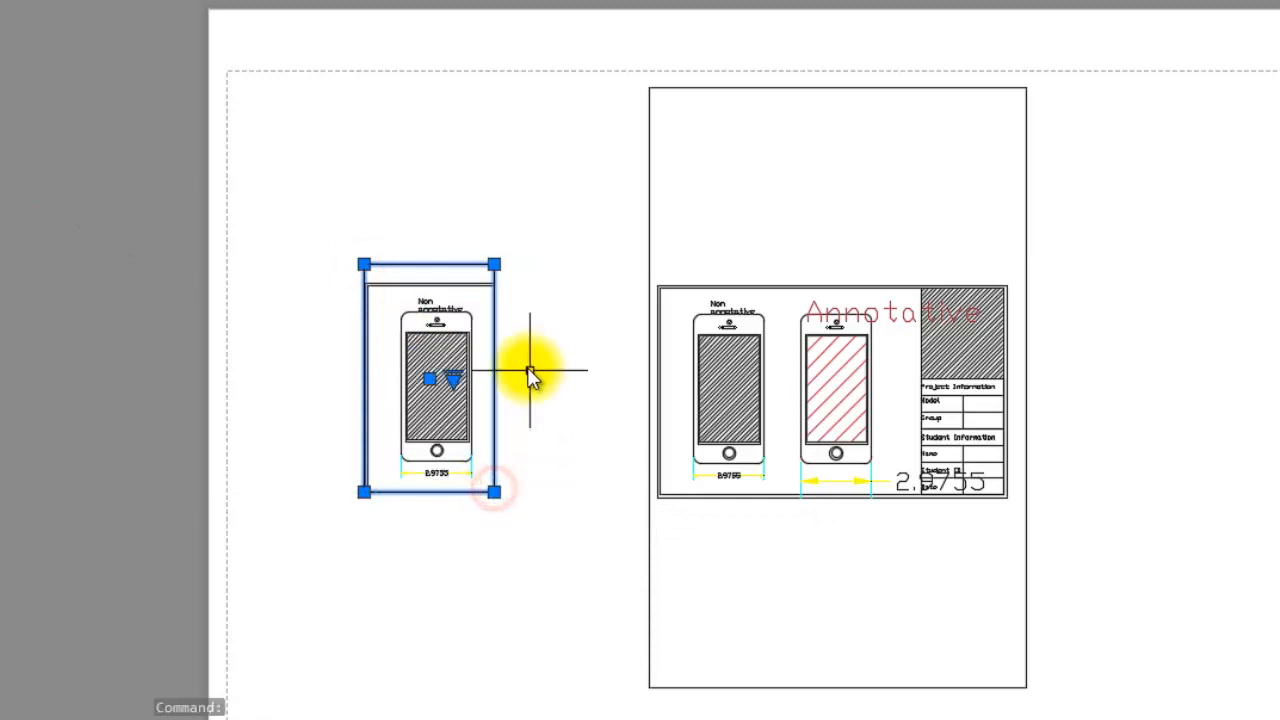
key("Escape")
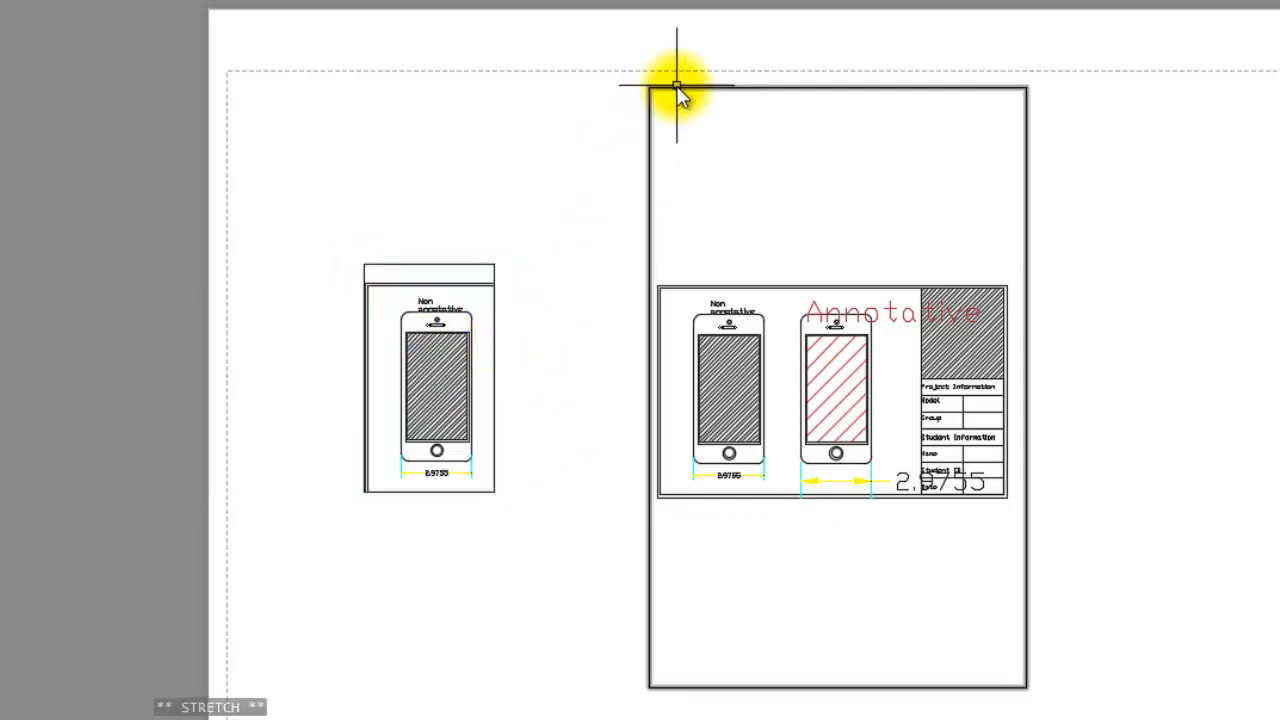
Shrink the annotative viewport from its upper-left and lower-right corners to exclude the non-annotative phone and cut off the title block's outer edge.
left_click(678, 88)
left_click(650, 88)
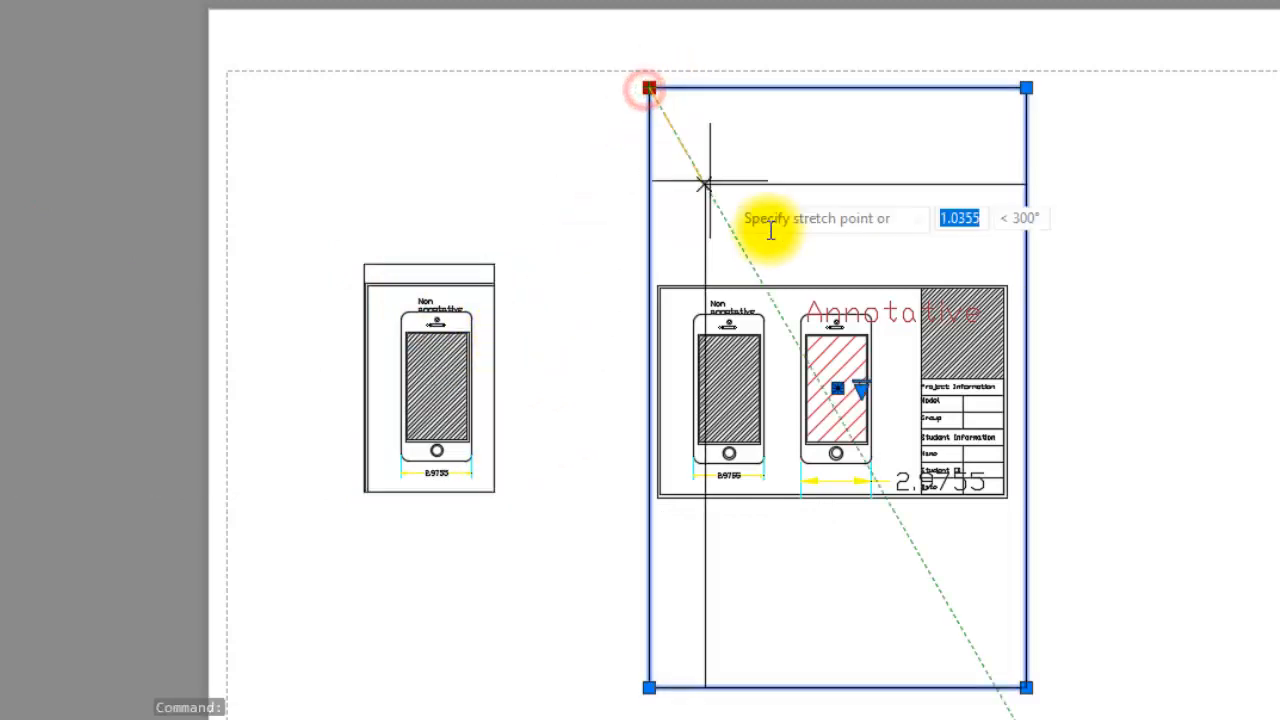
left_click(791, 242)
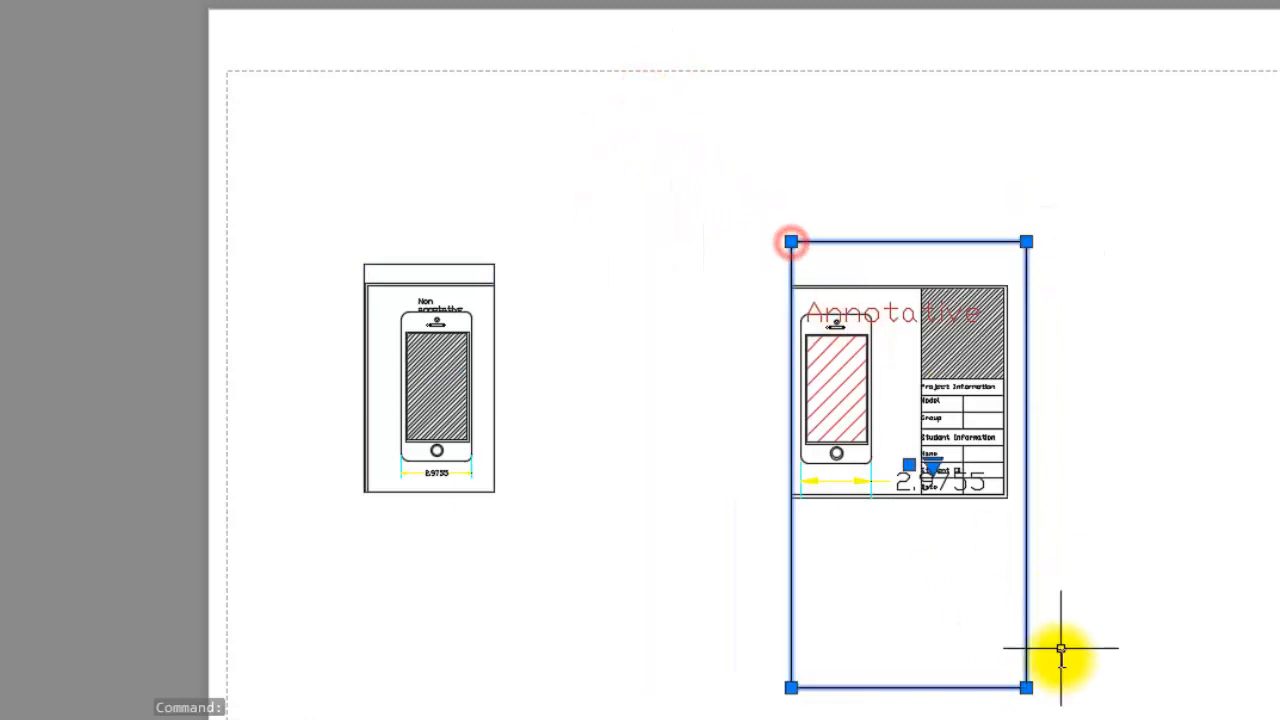
left_click(1026, 687)
left_click(1008, 497)
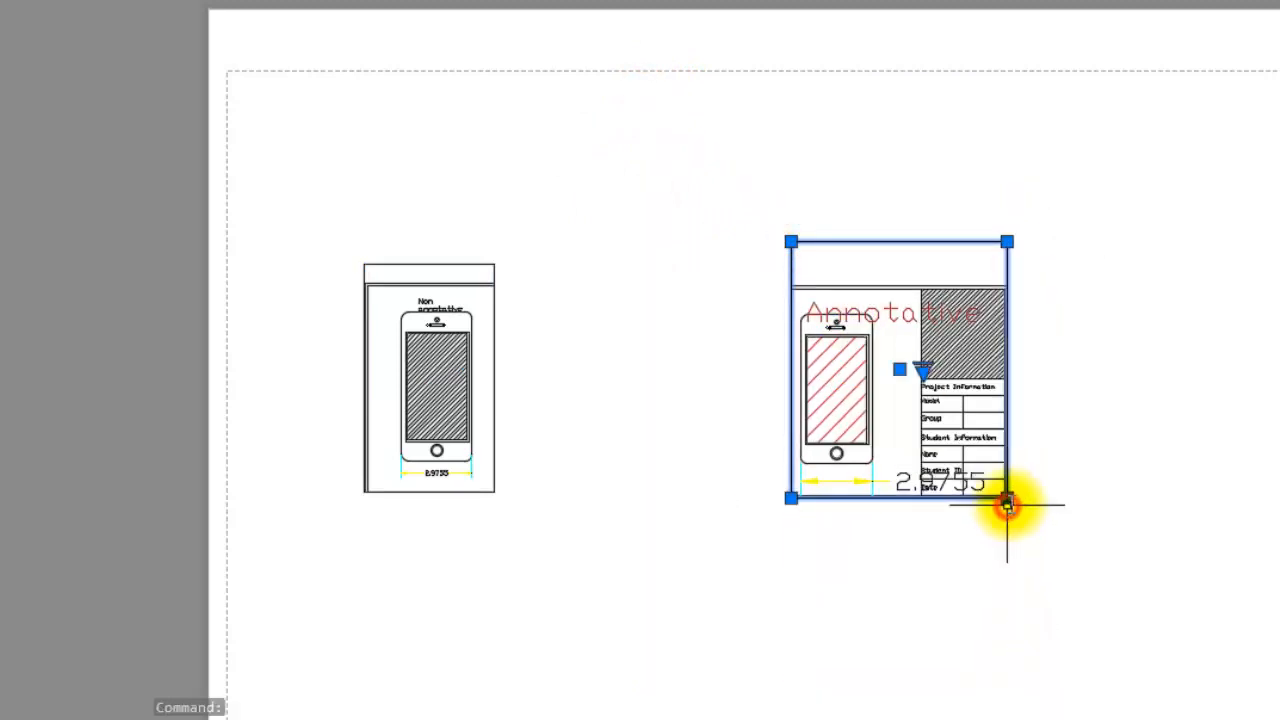
key("Escape")
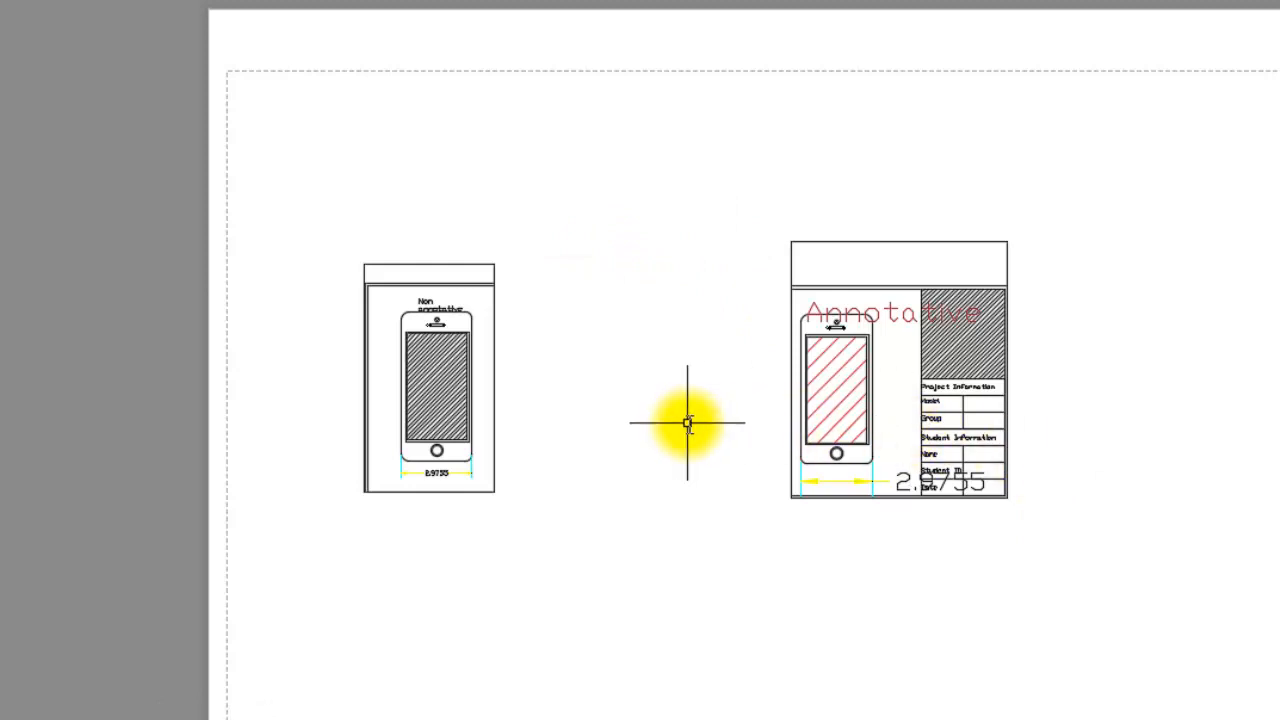
left_click(1010, 380)
left_click(1007, 496)
left_click(988, 500)
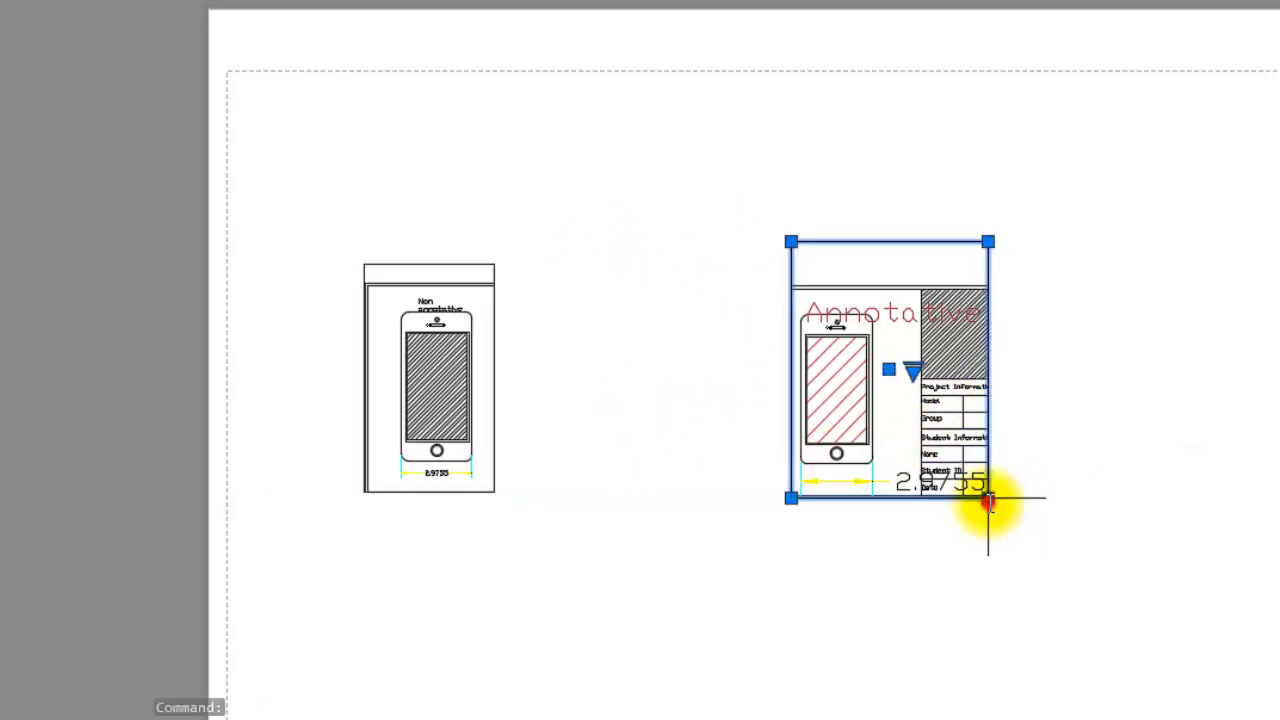
key("Escape")
Move the non-annotative viewport by its lower-left corner into the upper-left corner of the sheet's printable area.
left_click(346, 214)
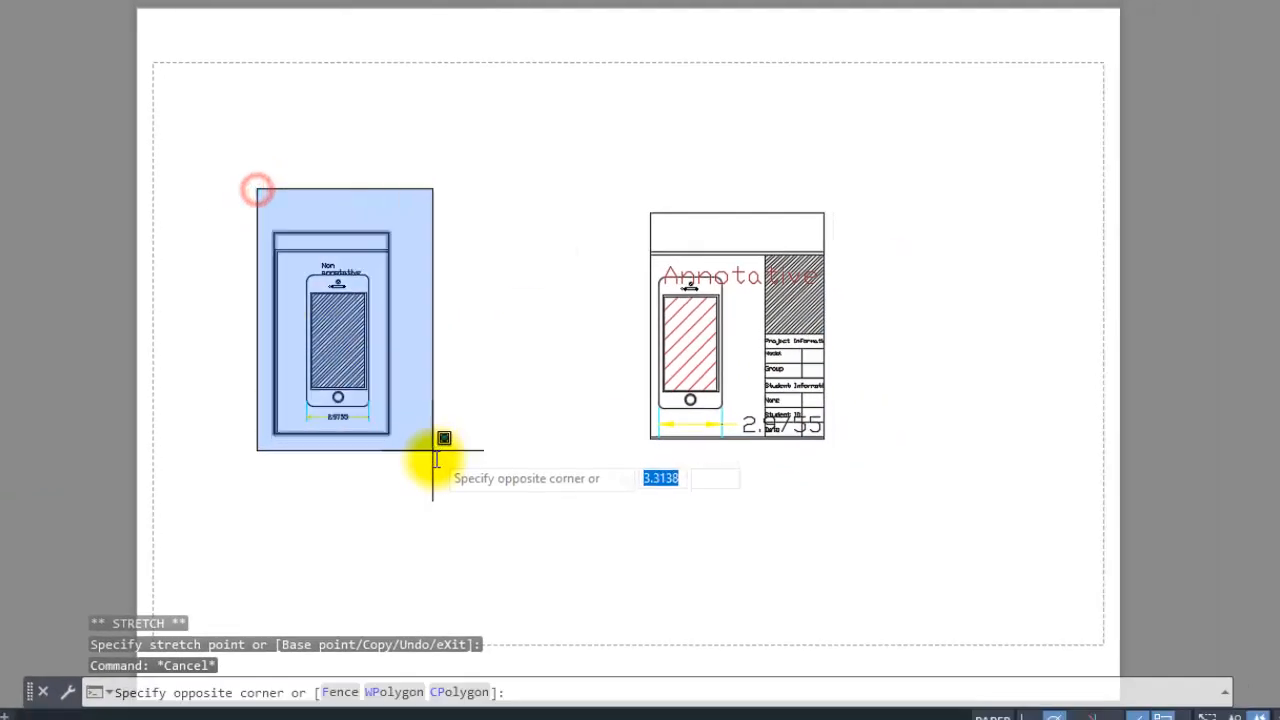
left_click(454, 497)
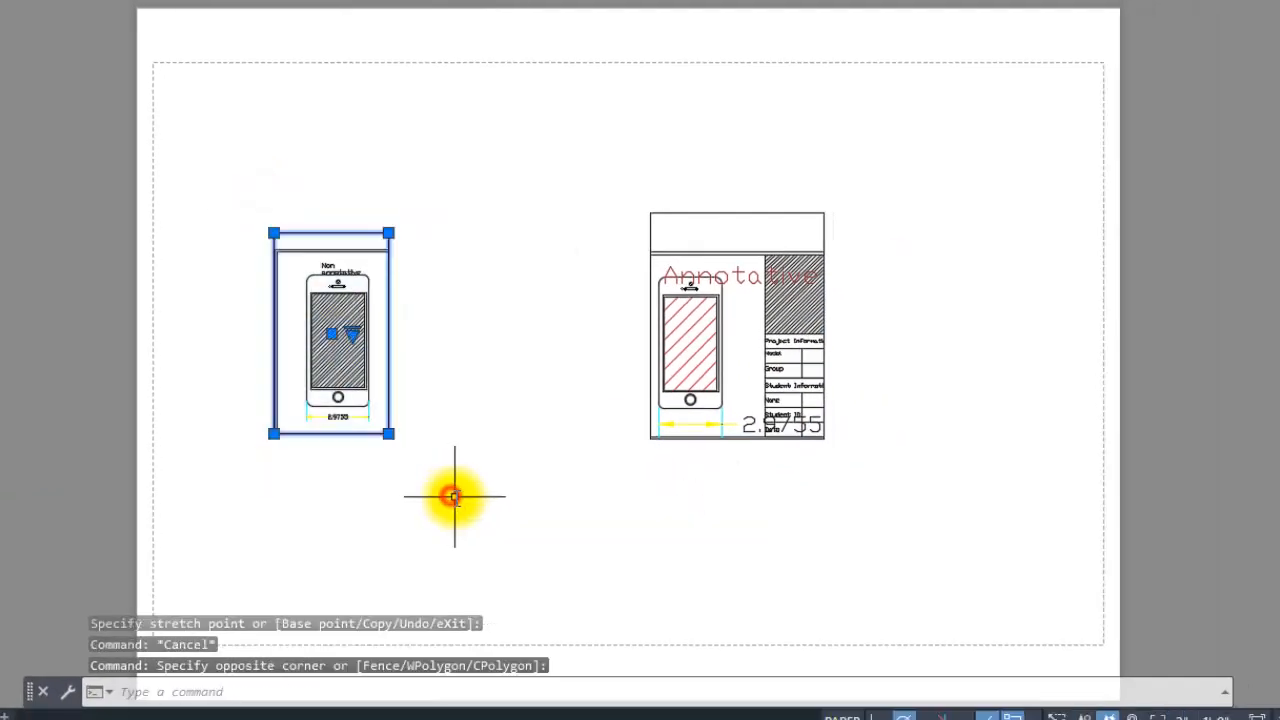
key("Return")
left_click(274, 434)
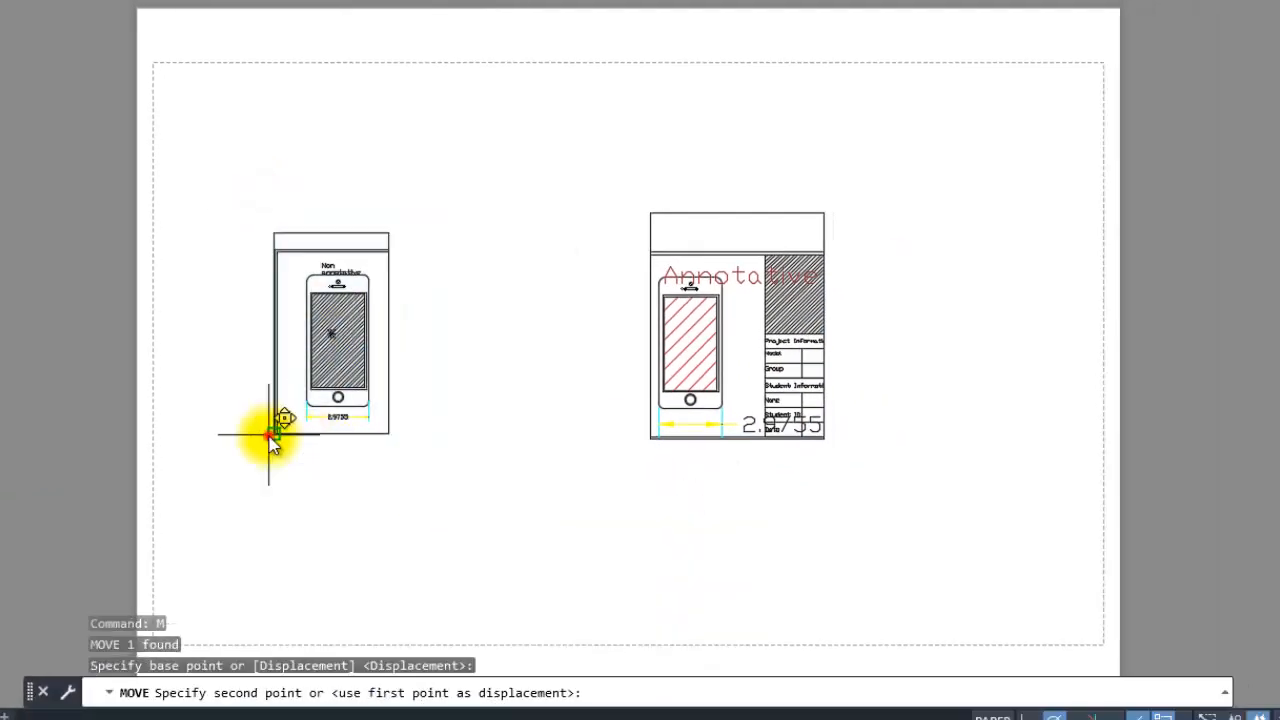
left_click(170, 275)
Move the annotative viewport by its lower-left corner to sit just right of the non-annotative viewport.
left_click(616, 184)
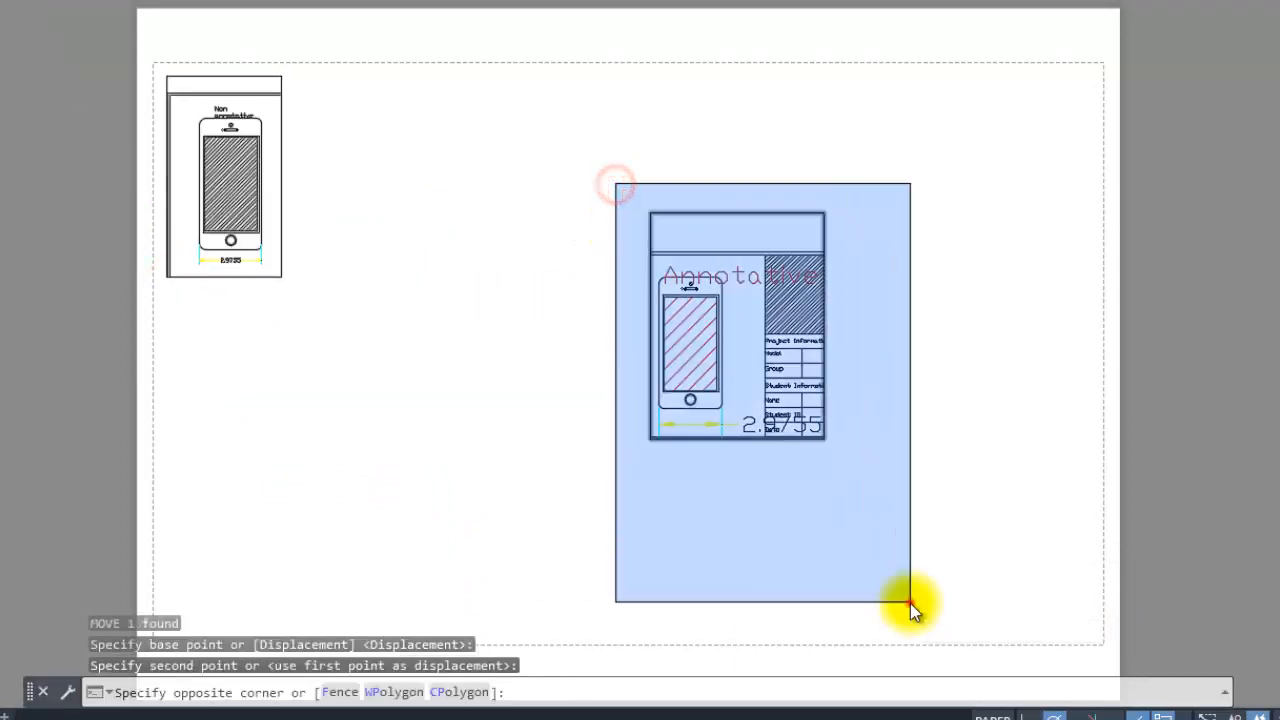
left_click(910, 603)
type("m")
key("Return")
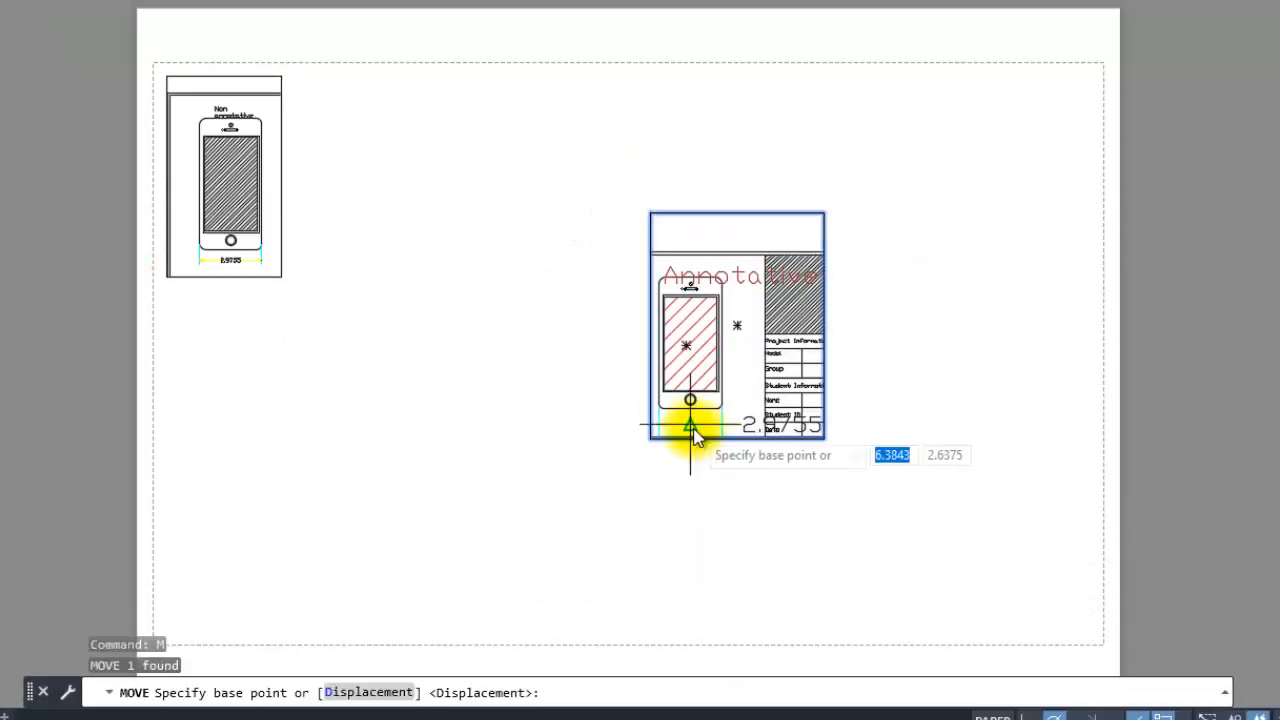
left_click(651, 437)
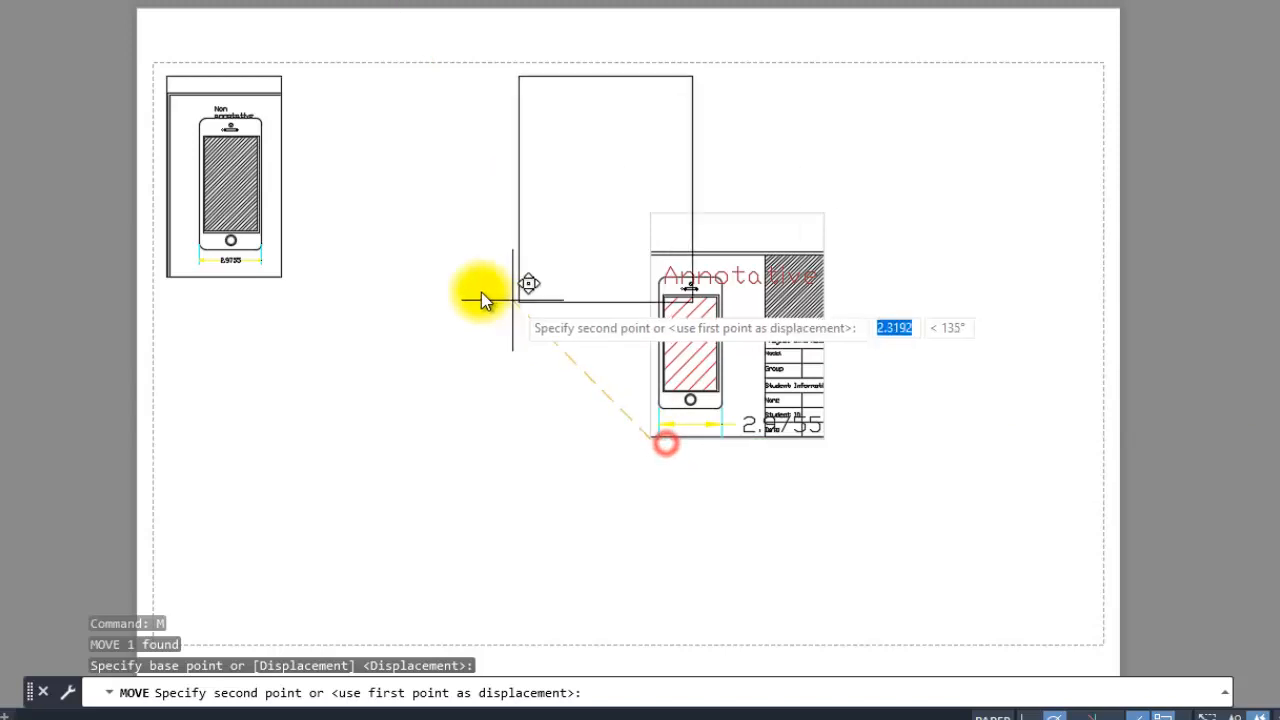
left_click(294, 299)
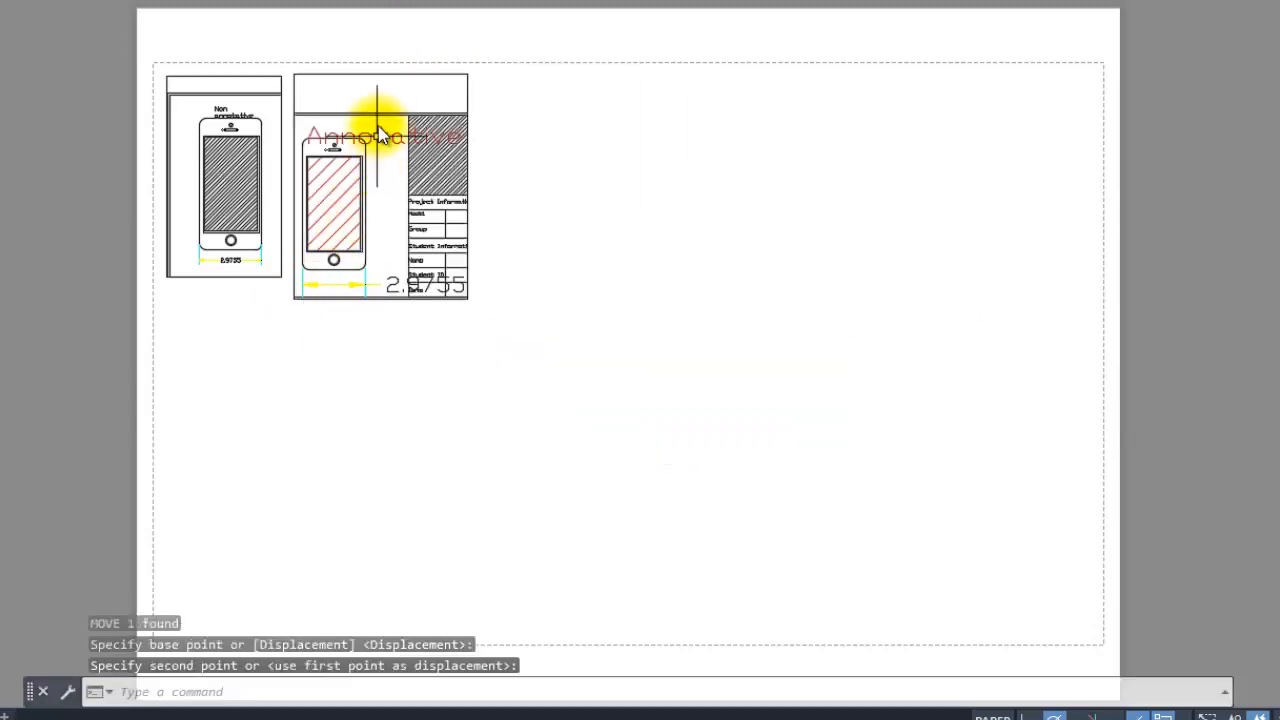
Lower the annotative viewport's top edge and move the viewport up until its bottom edge lines up with the non-annotative viewport.
left_click(383, 70)
left_click(379, 81)
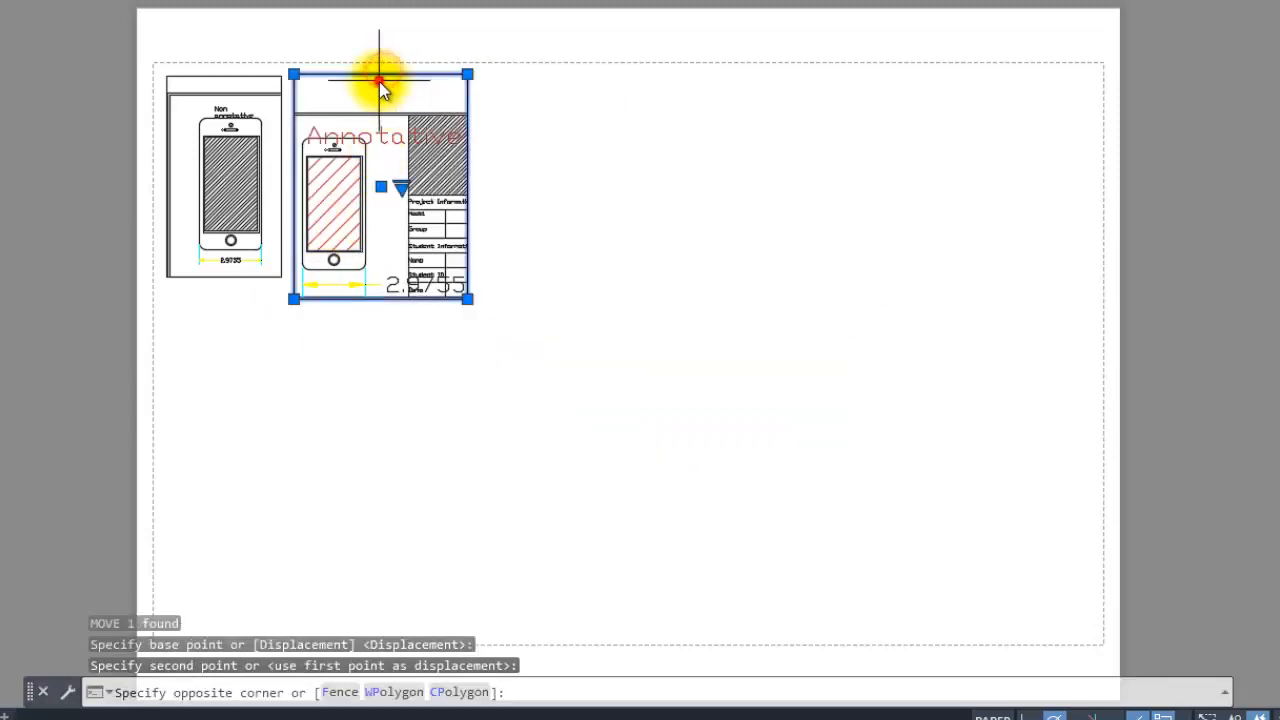
left_click(294, 74)
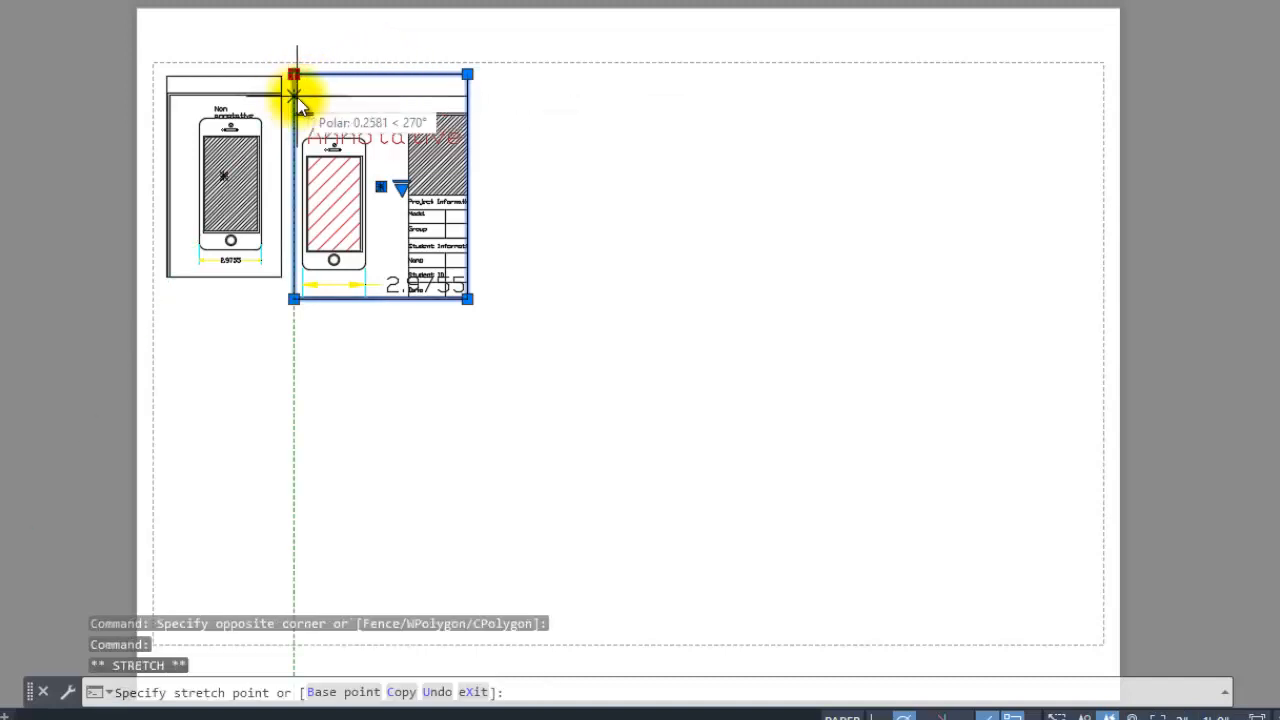
left_click(294, 92)
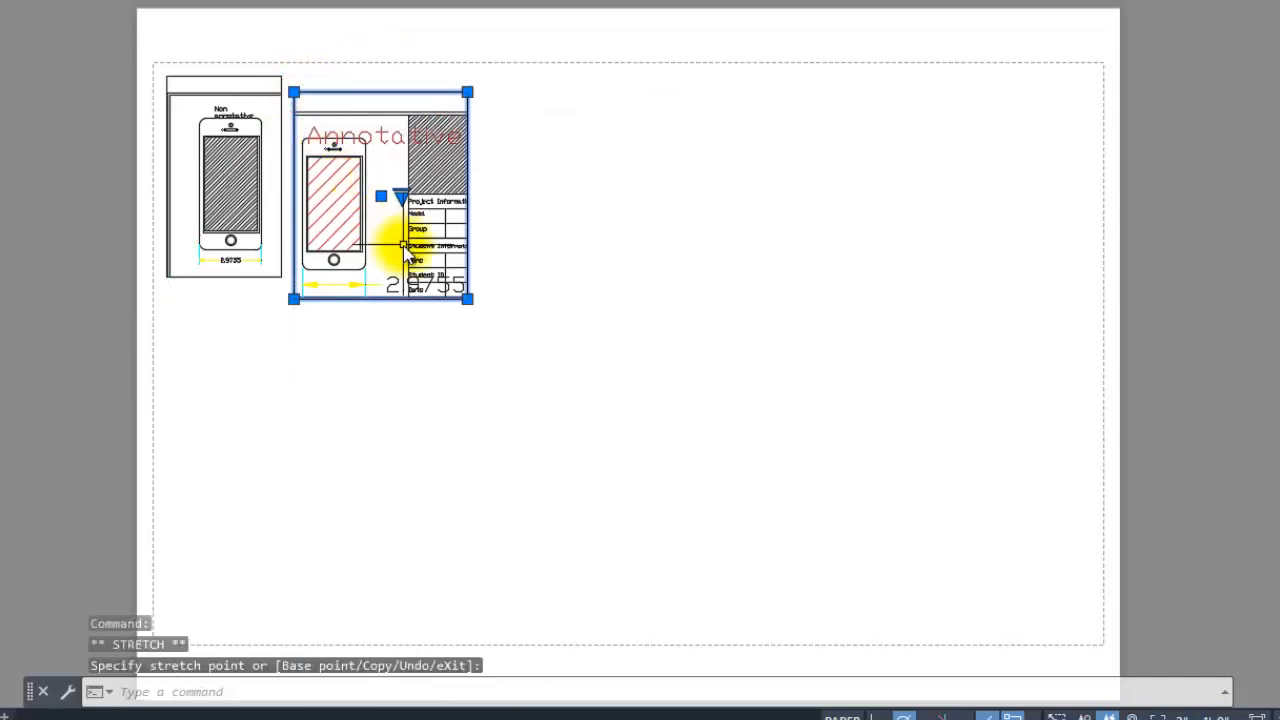
key("Return")
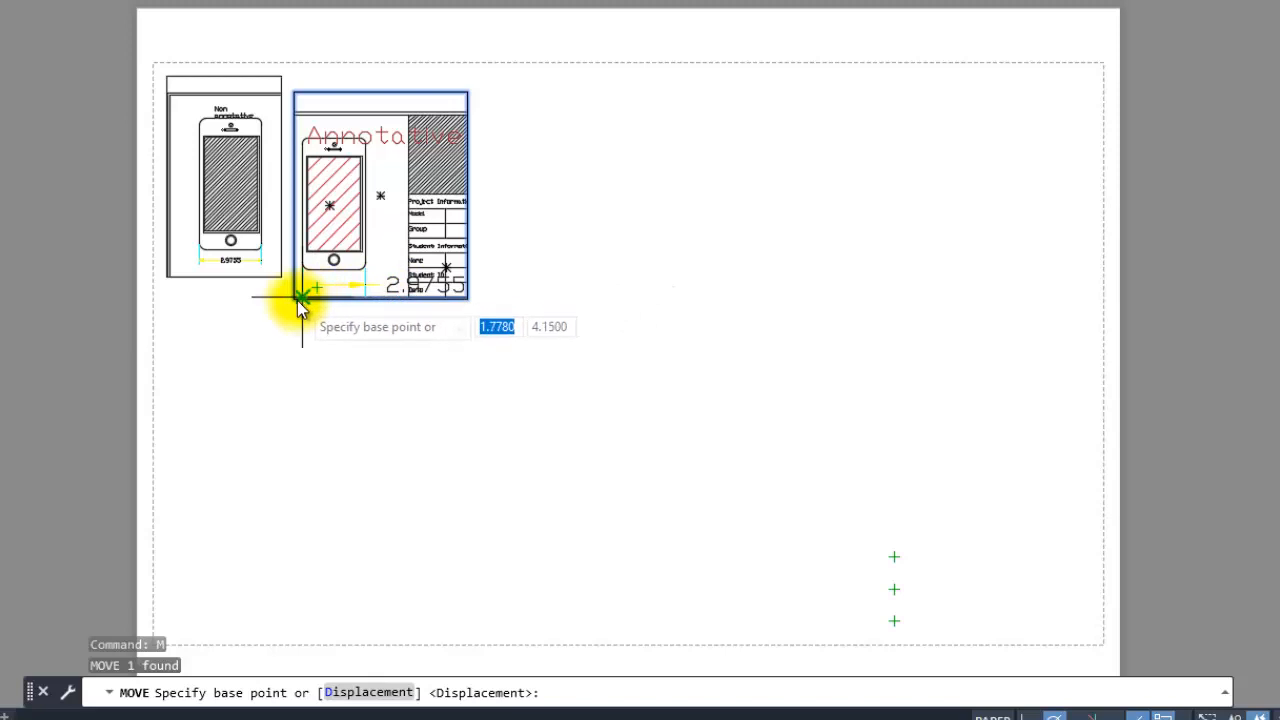
left_click(294, 300)
left_click(289, 280)
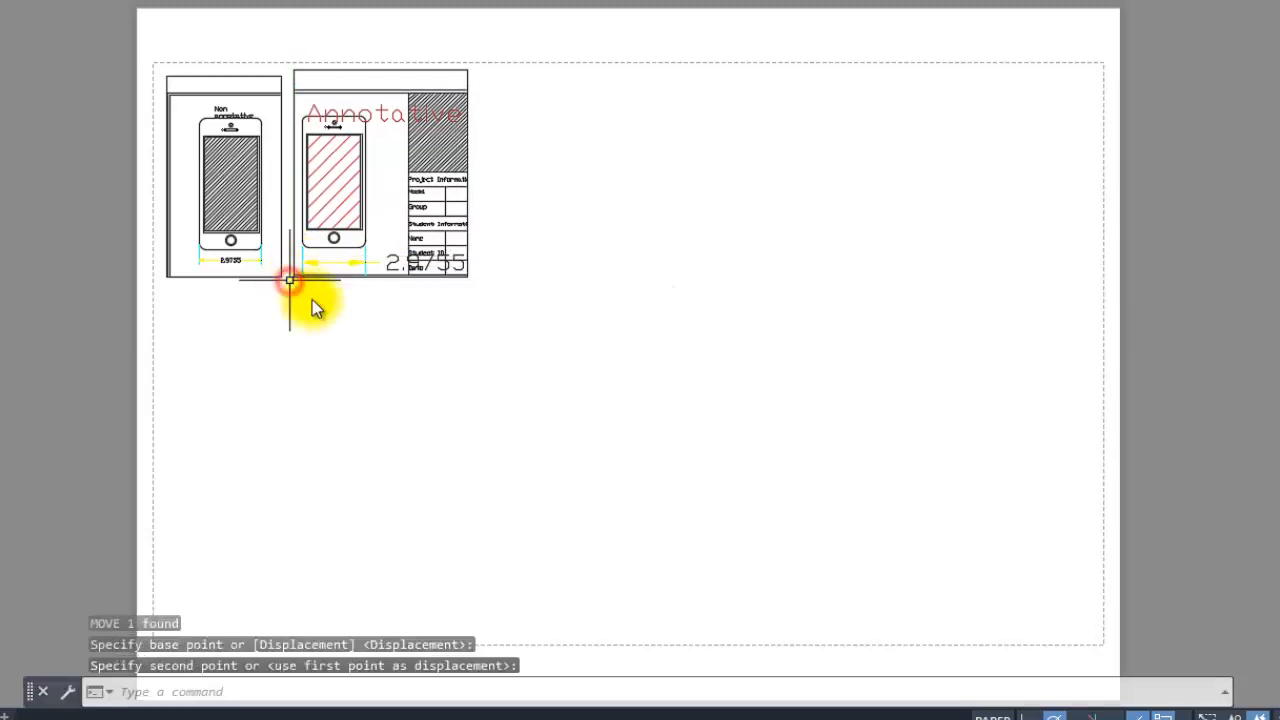
Copy both viewports together and paste the duplicates below the originals near the sheet's left margin.
left_click(600, 343)
left_click(208, 123)
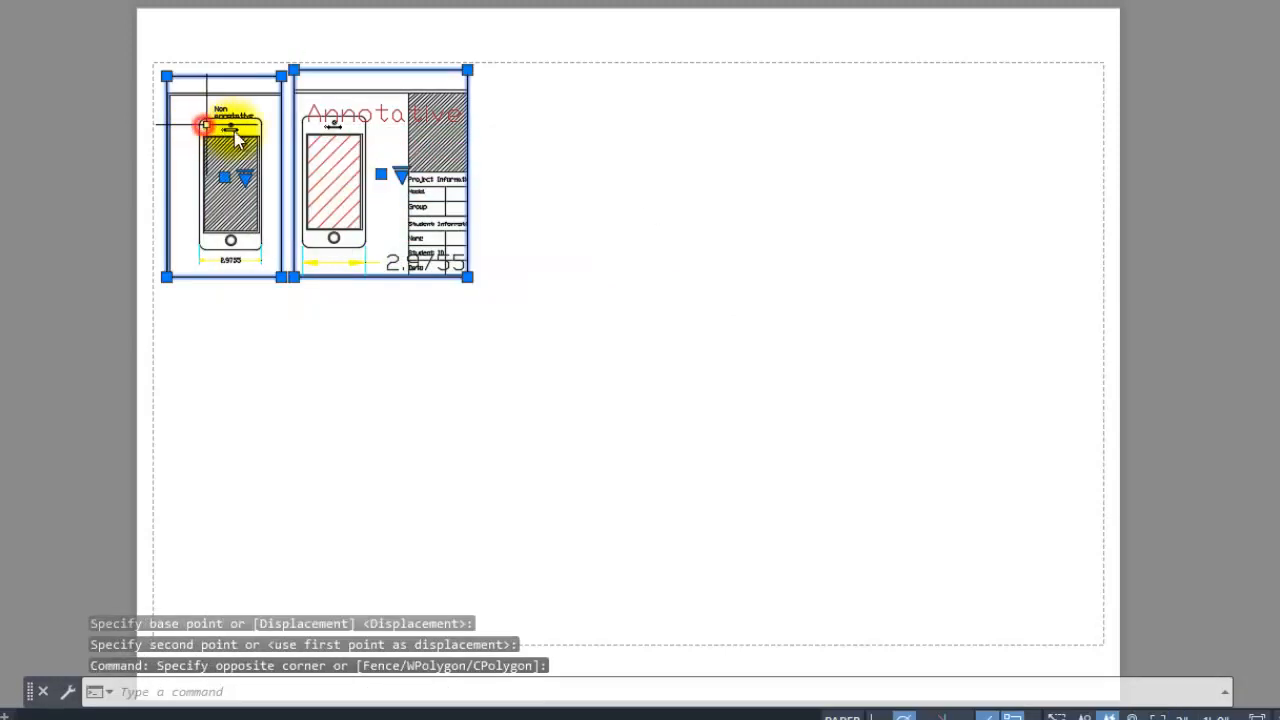
key("ctrl+c")
key("ctrl+v")
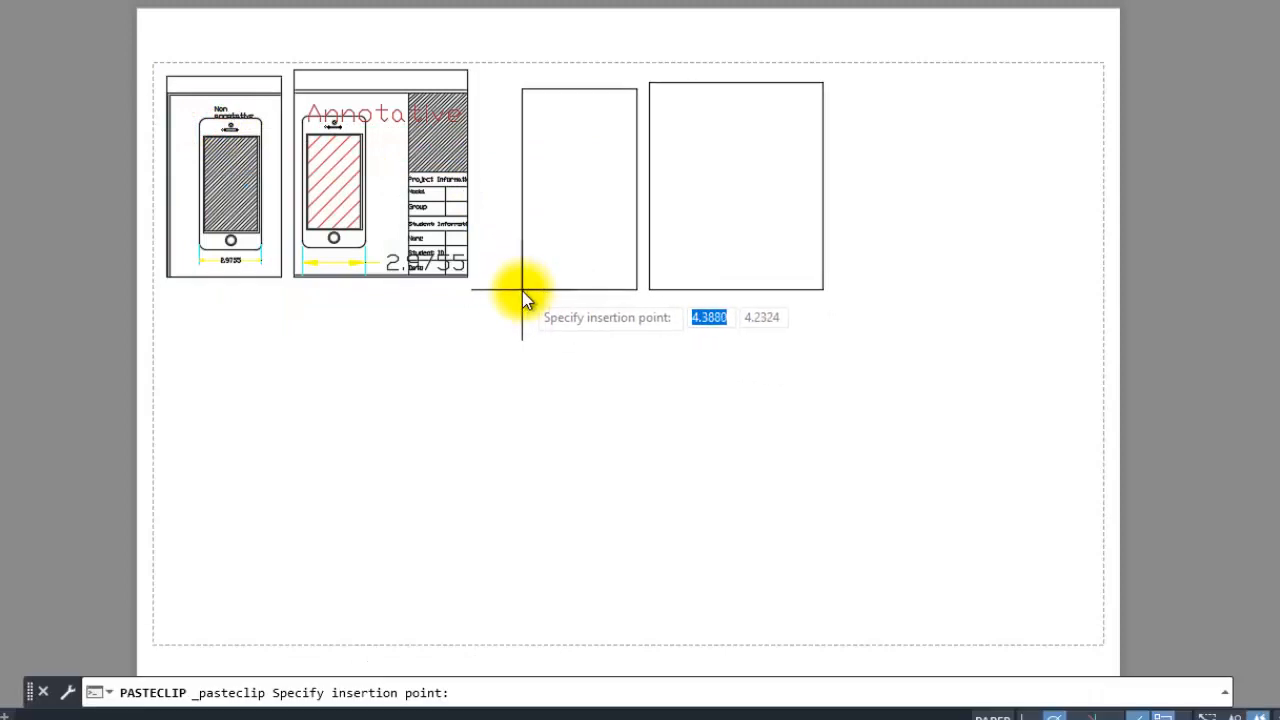
left_click(187, 529)
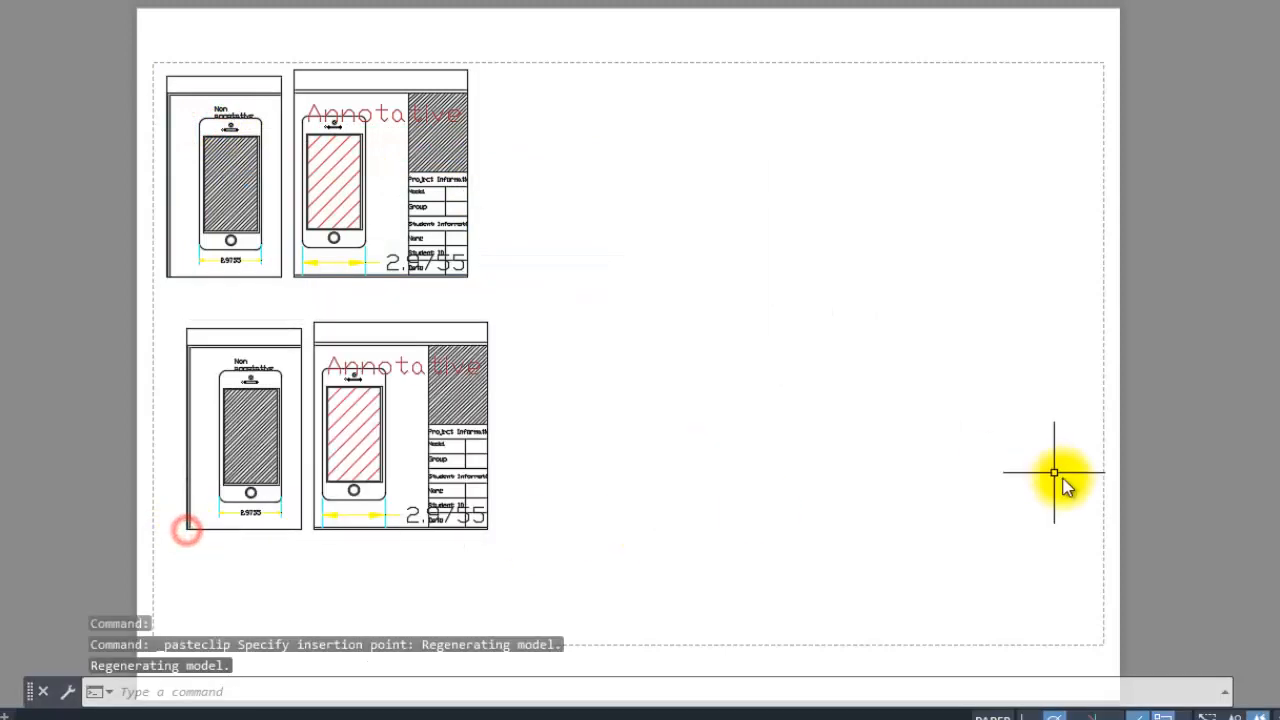
Set the scale of the two pasted viewports to 6" = 1'-0".
left_click(597, 563)
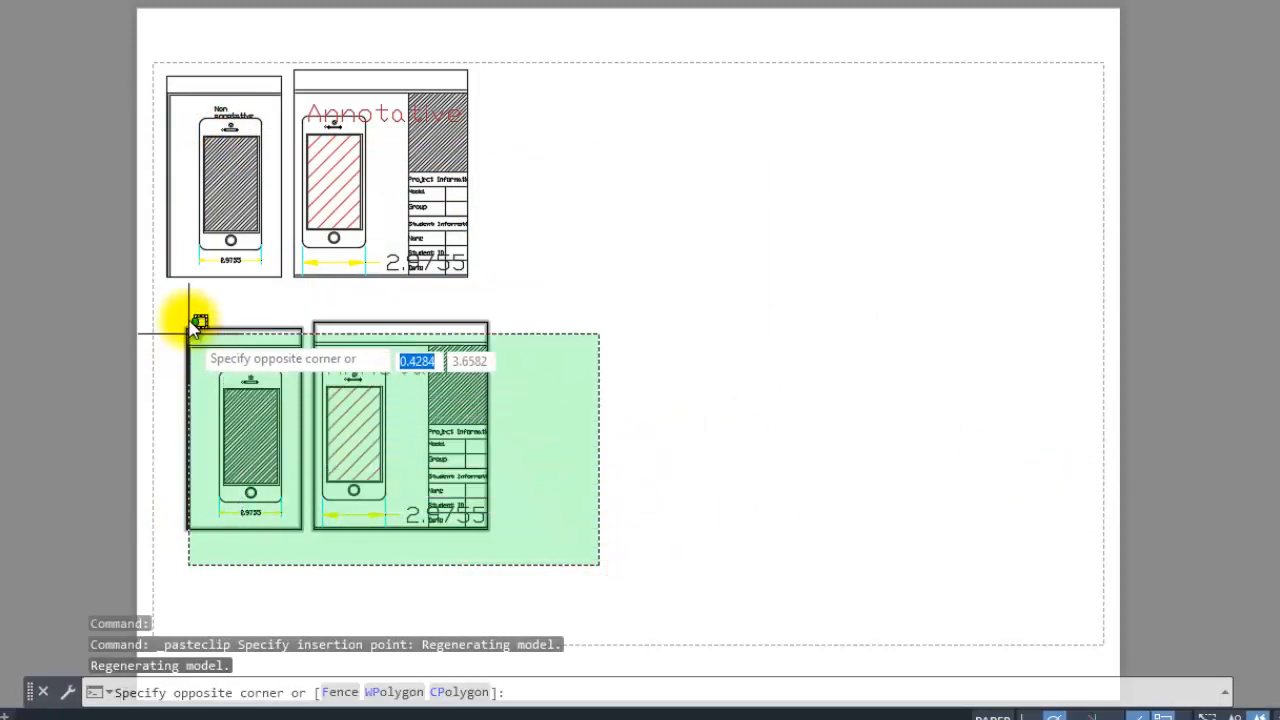
left_click(189, 320)
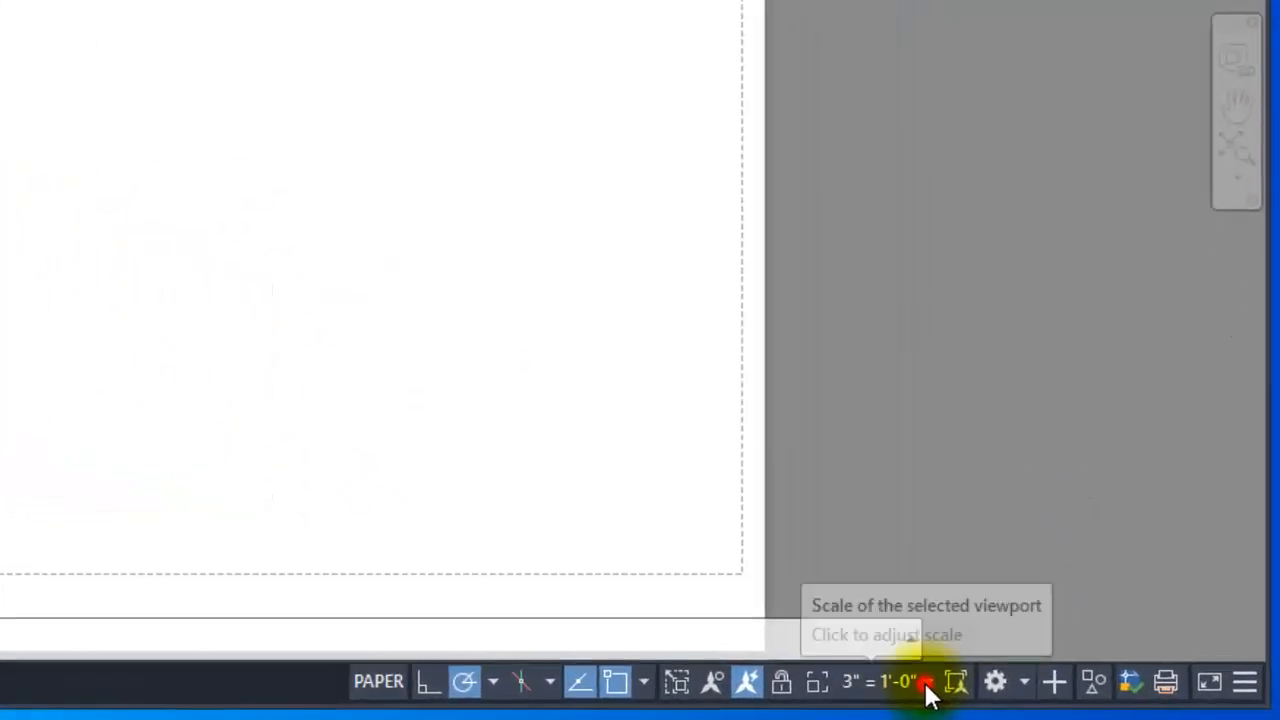
left_click(925, 682)
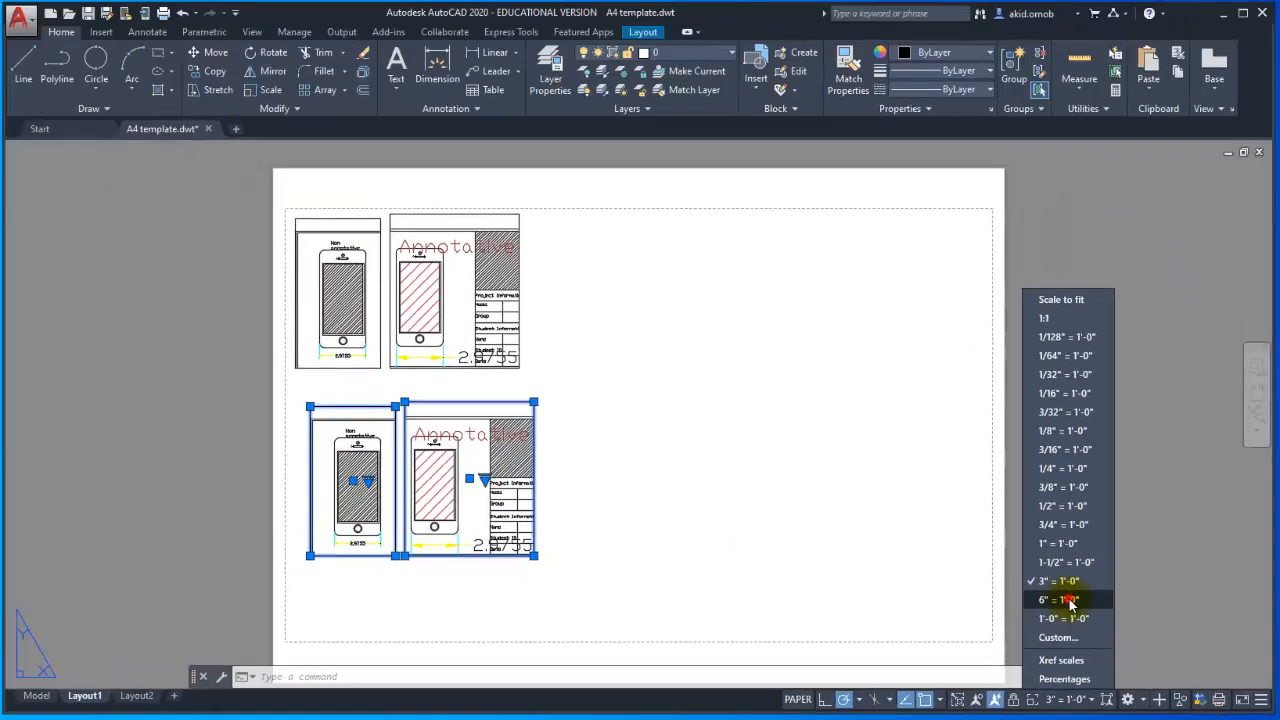
left_click(740, 415)
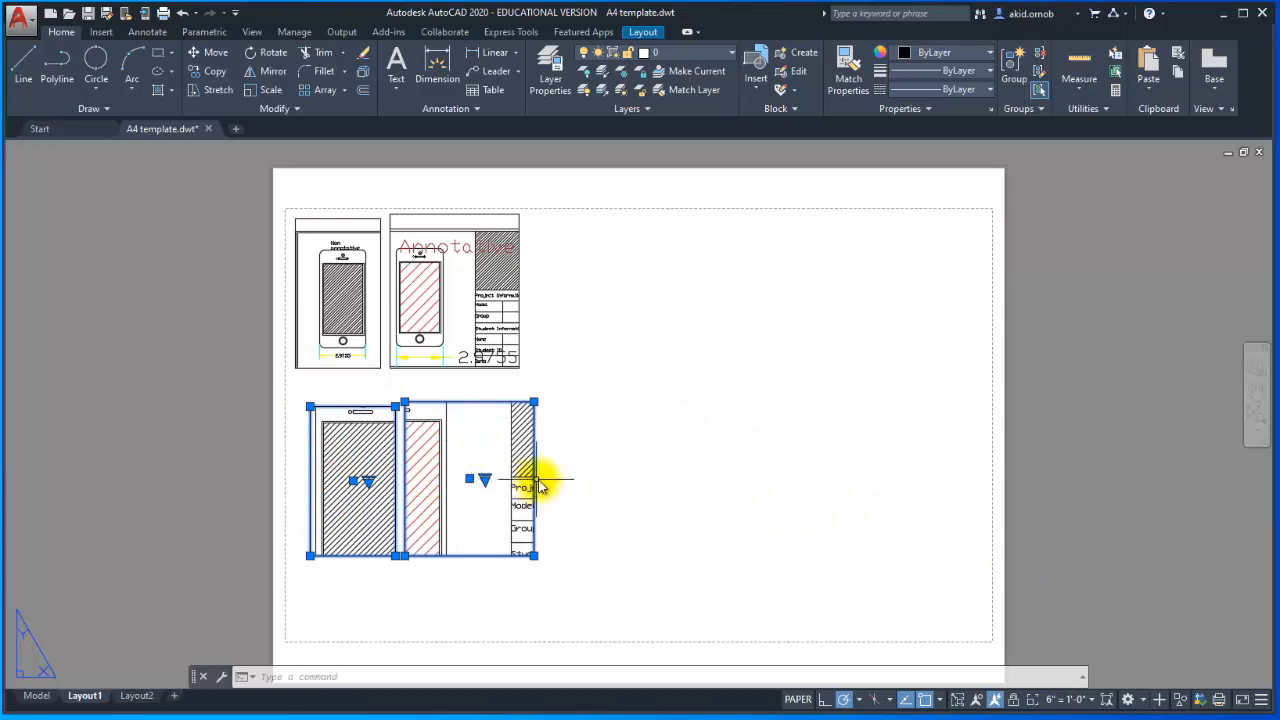
Enlarge the pasted annotative viewport from its lower-right corner and pan its model view to bring the whole annotative phone into frame.
left_click(534, 556)
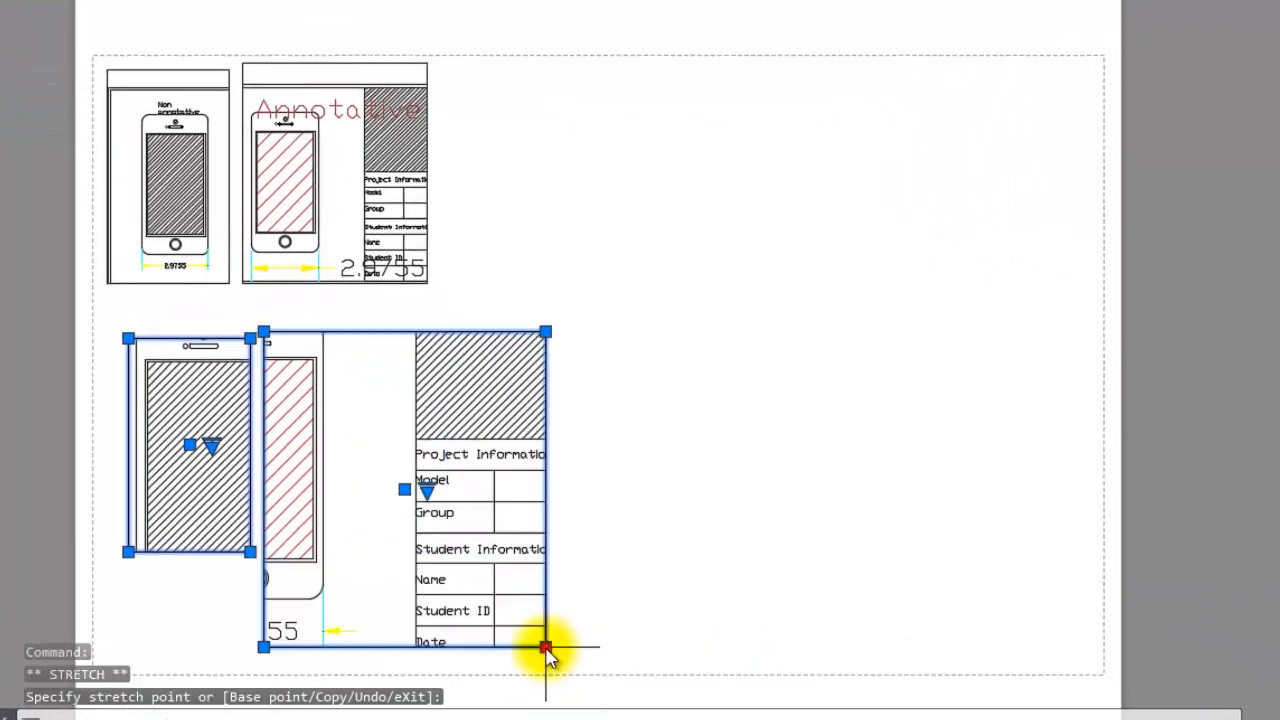
left_click(600, 620)
left_click(492, 475)
double_click(385, 445)
scroll(394, 430, "up", 4)
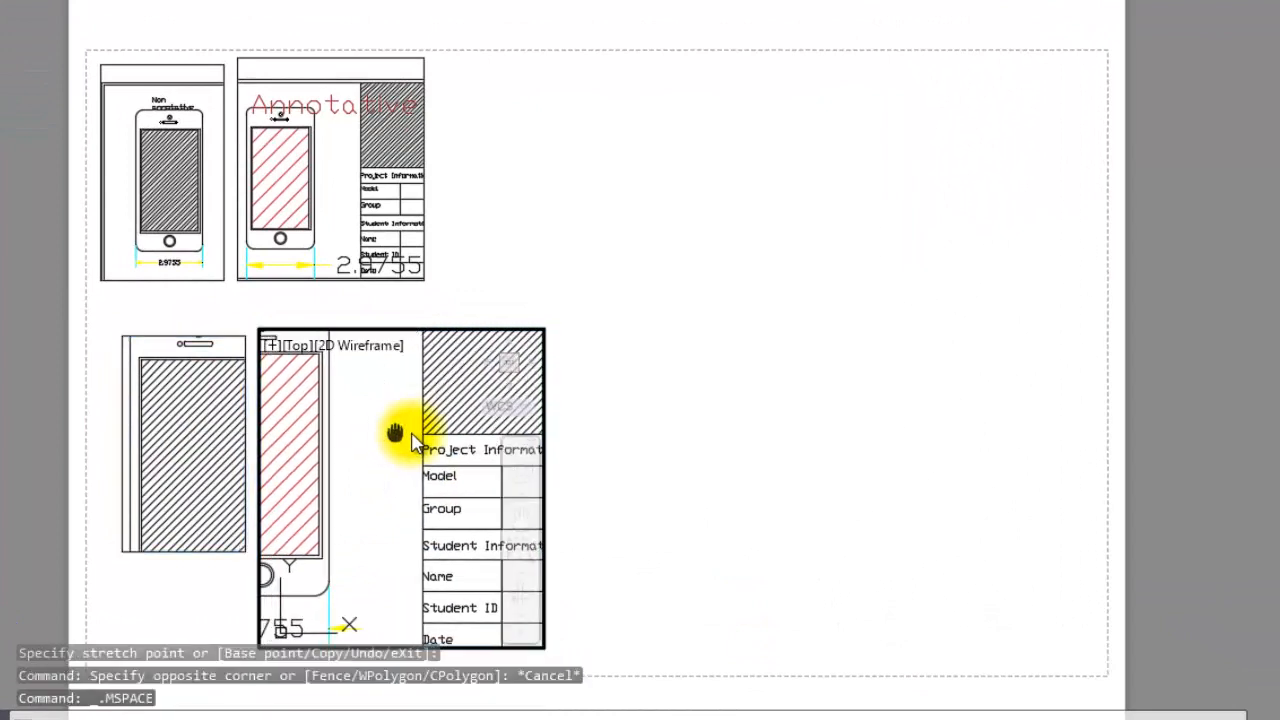
middle_click_drag(447, 452, 467, 450)
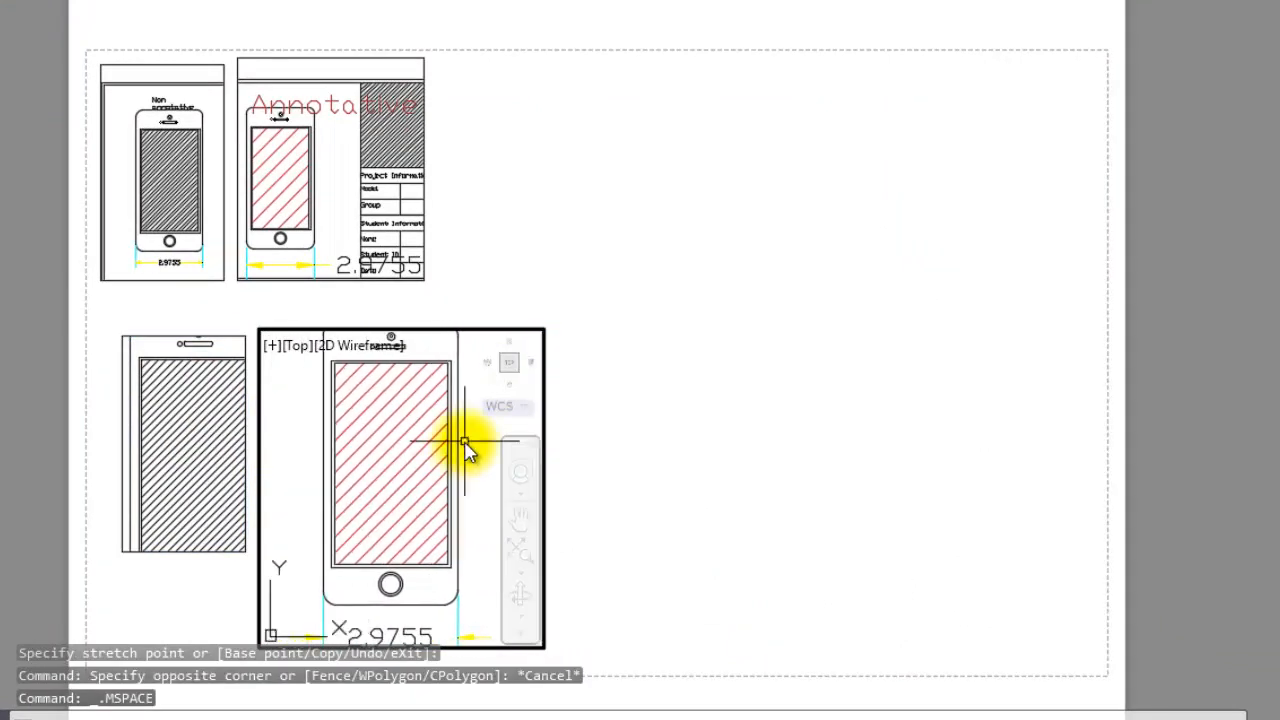
double_click(594, 341)
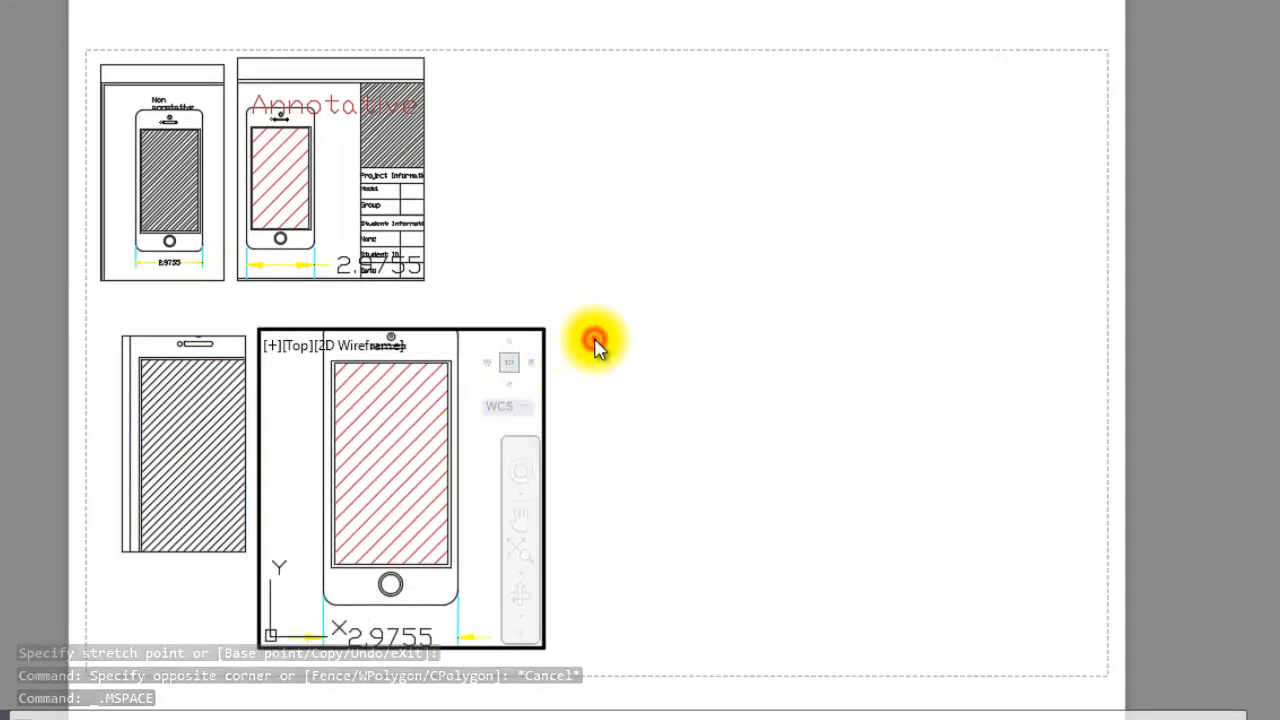
Extend the pasted annotative viewport from its upper-right and lower-right corners to include the Annotative title and the full phone dimension.
left_click(543, 338)
left_click(543, 329)
left_click(543, 296)
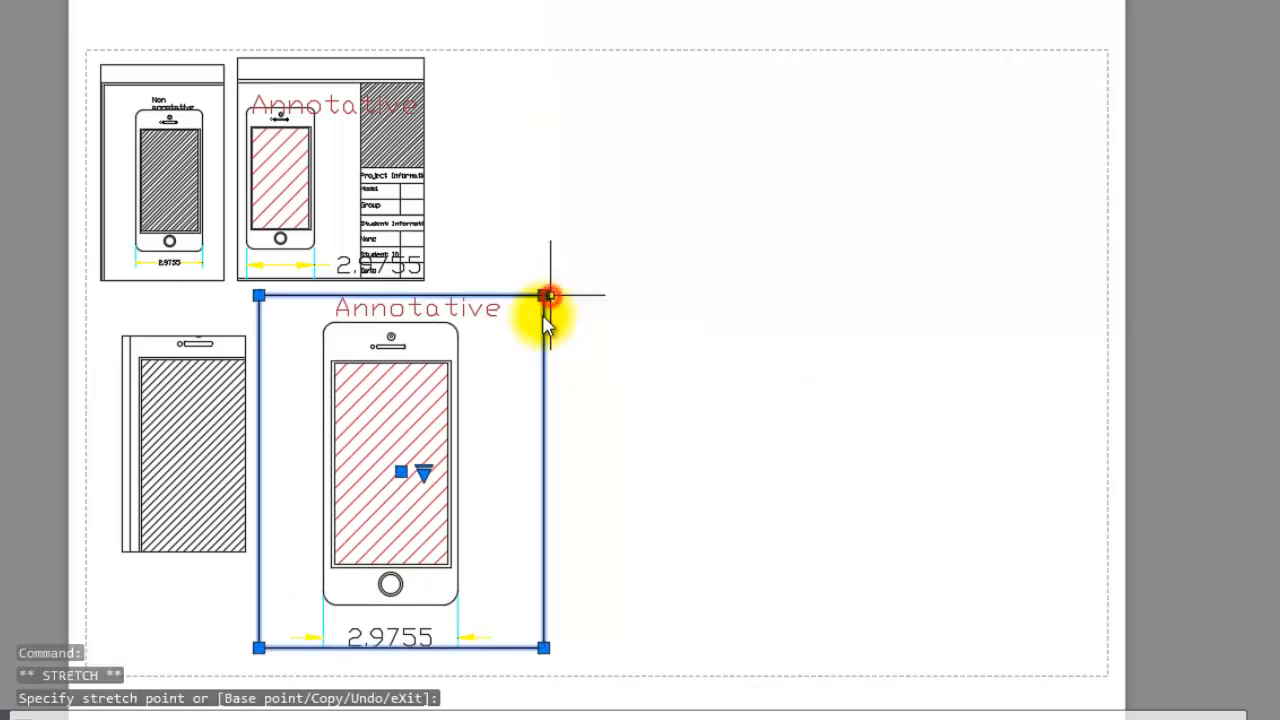
left_click(557, 670)
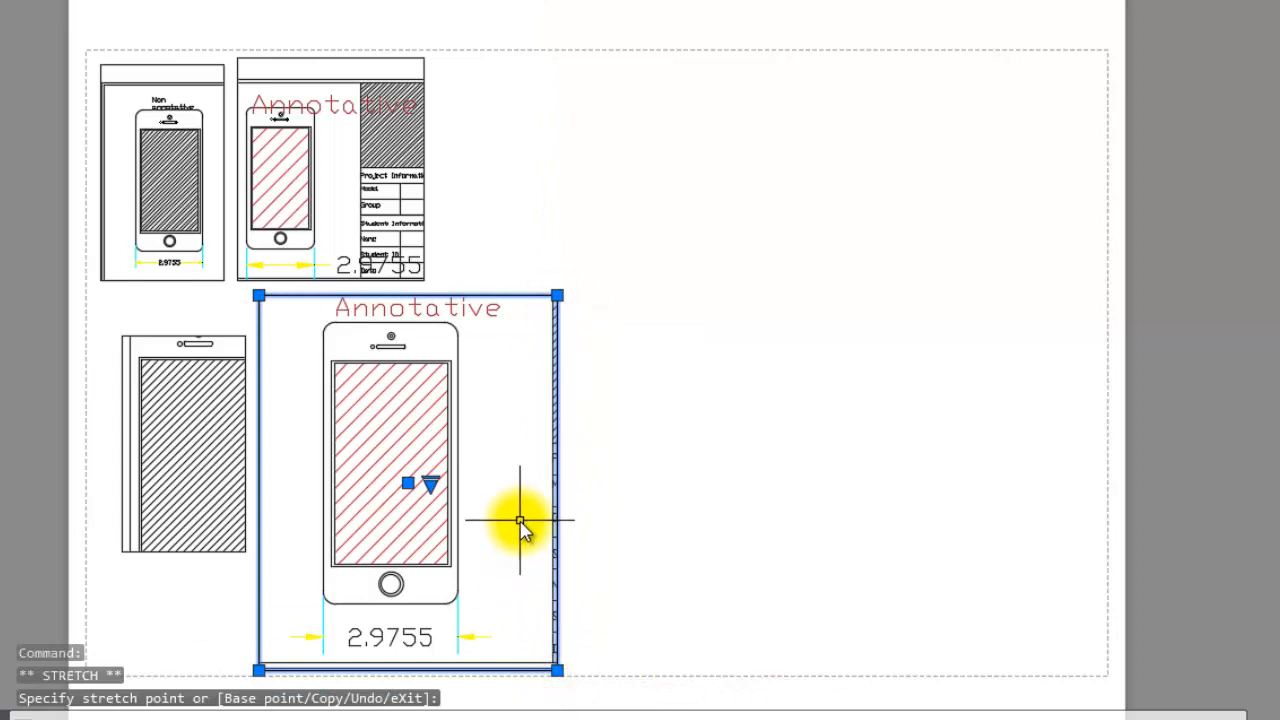
Move the enlarged annotative viewport horizontally to the right, leaving space beside the pasted non-annotative viewport.
type("m")
key("Return")
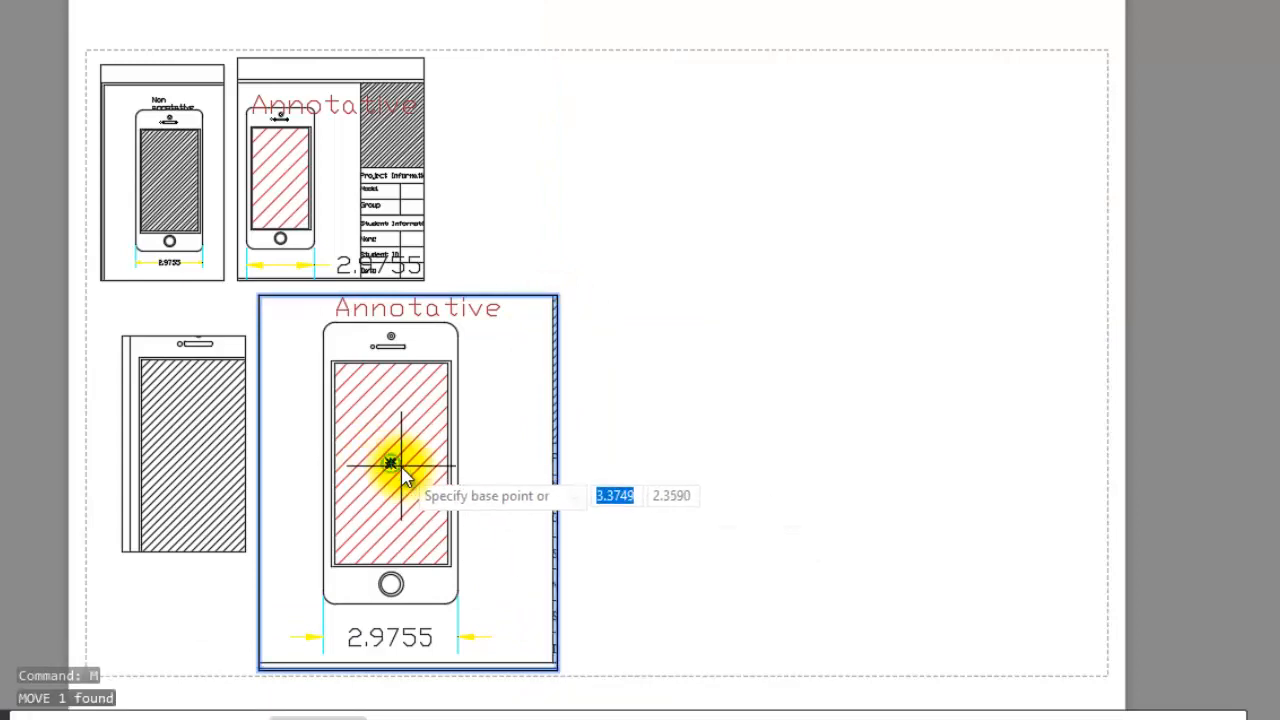
left_click(397, 464)
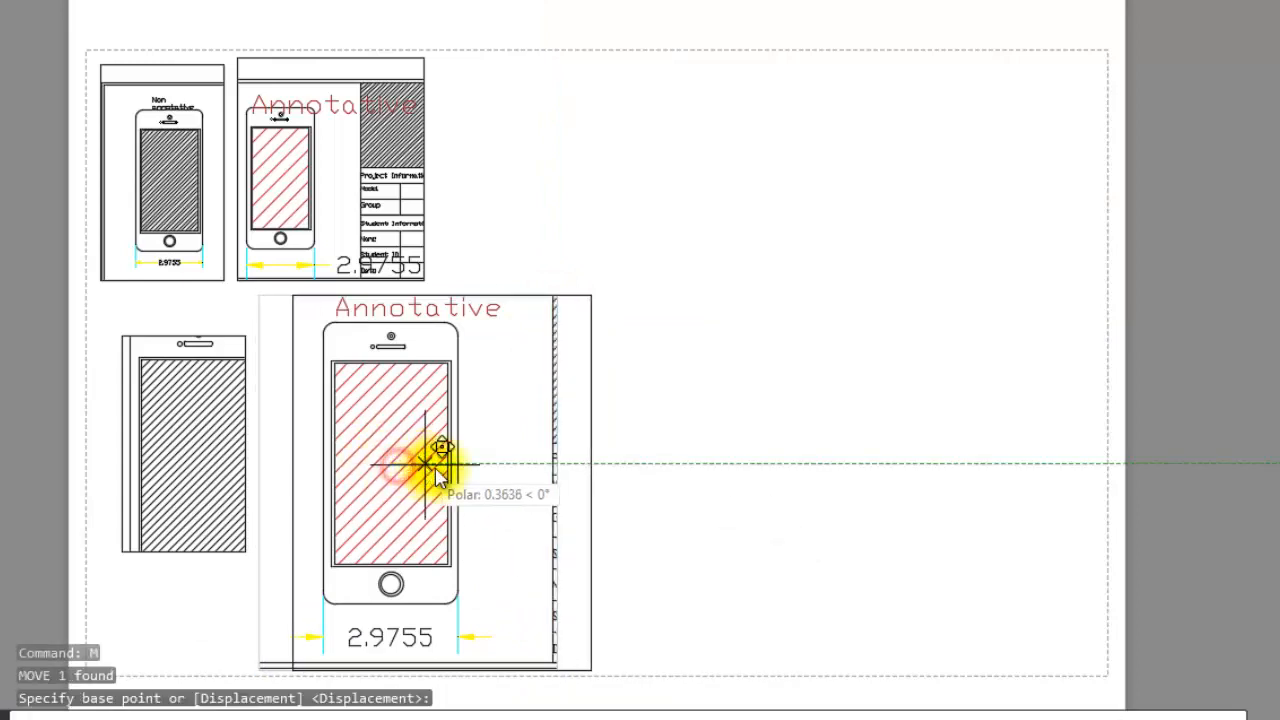
left_click(501, 465)
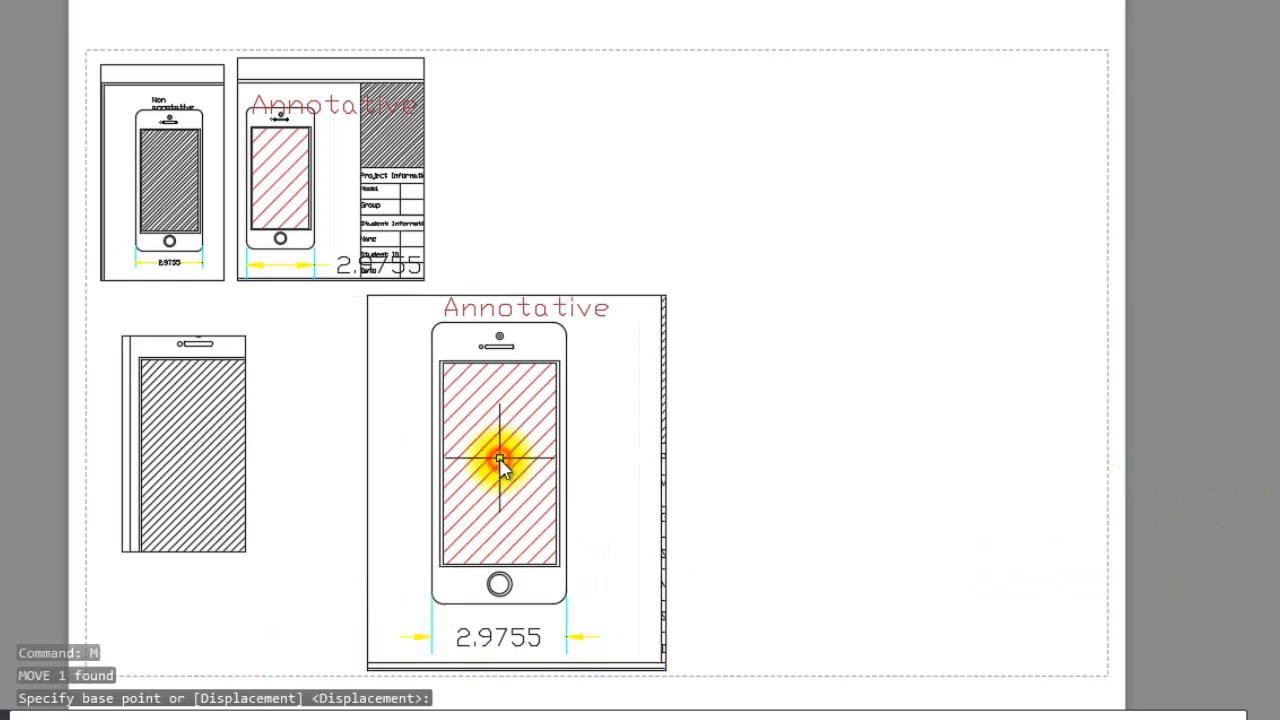
Enlarge the pasted non-annotative viewport from its lower-right and upper-left corners to include the whole phone and its dimension.
left_click(245, 418)
left_click(245, 551)
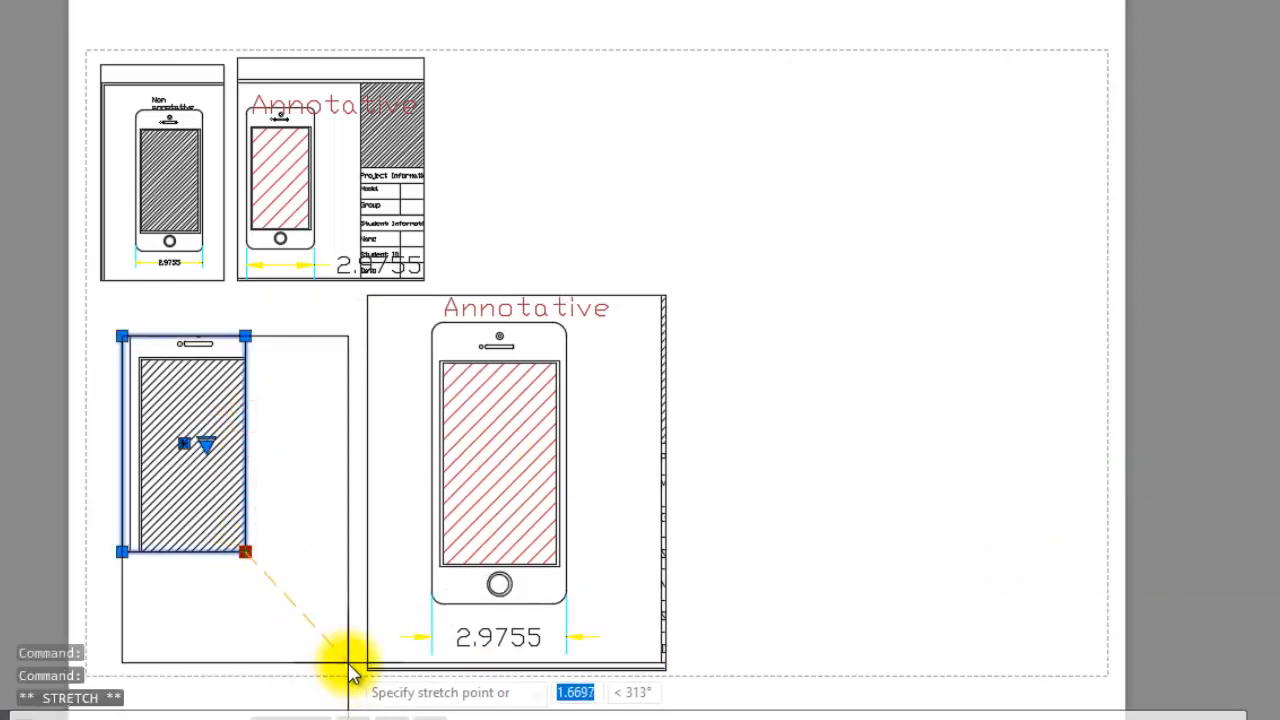
left_click(355, 668)
left_click(122, 336)
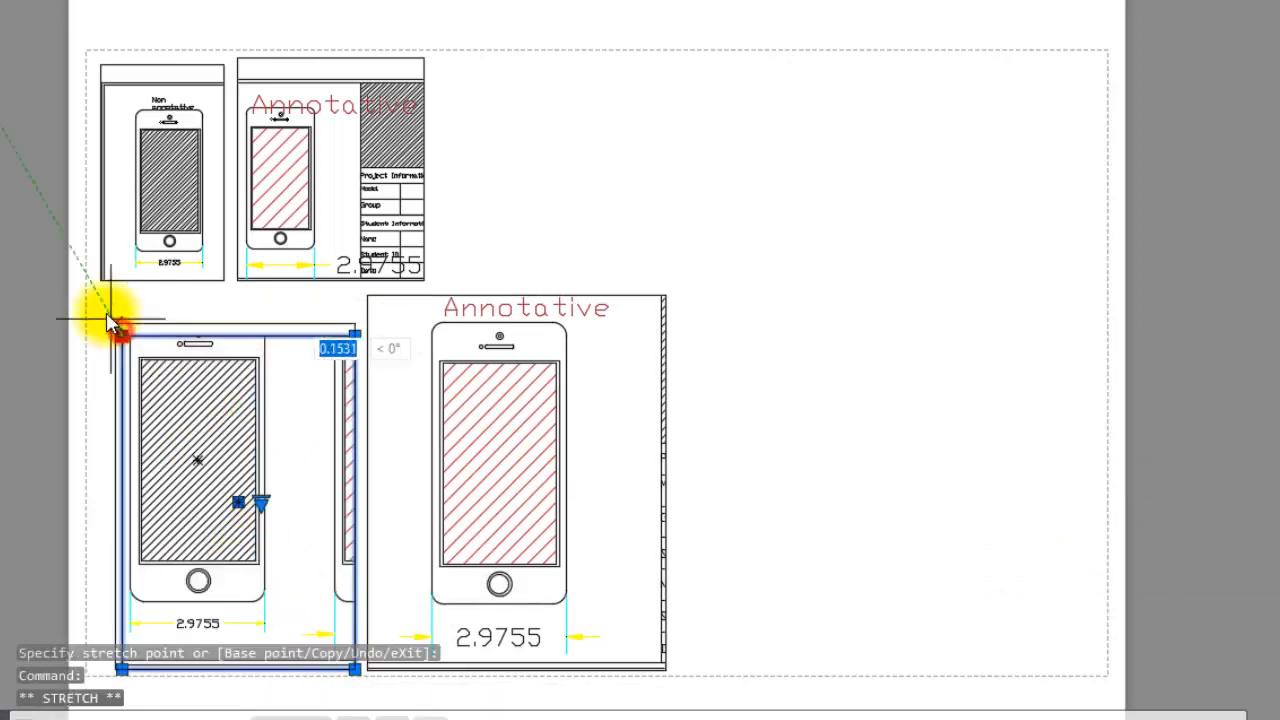
left_click(100, 297)
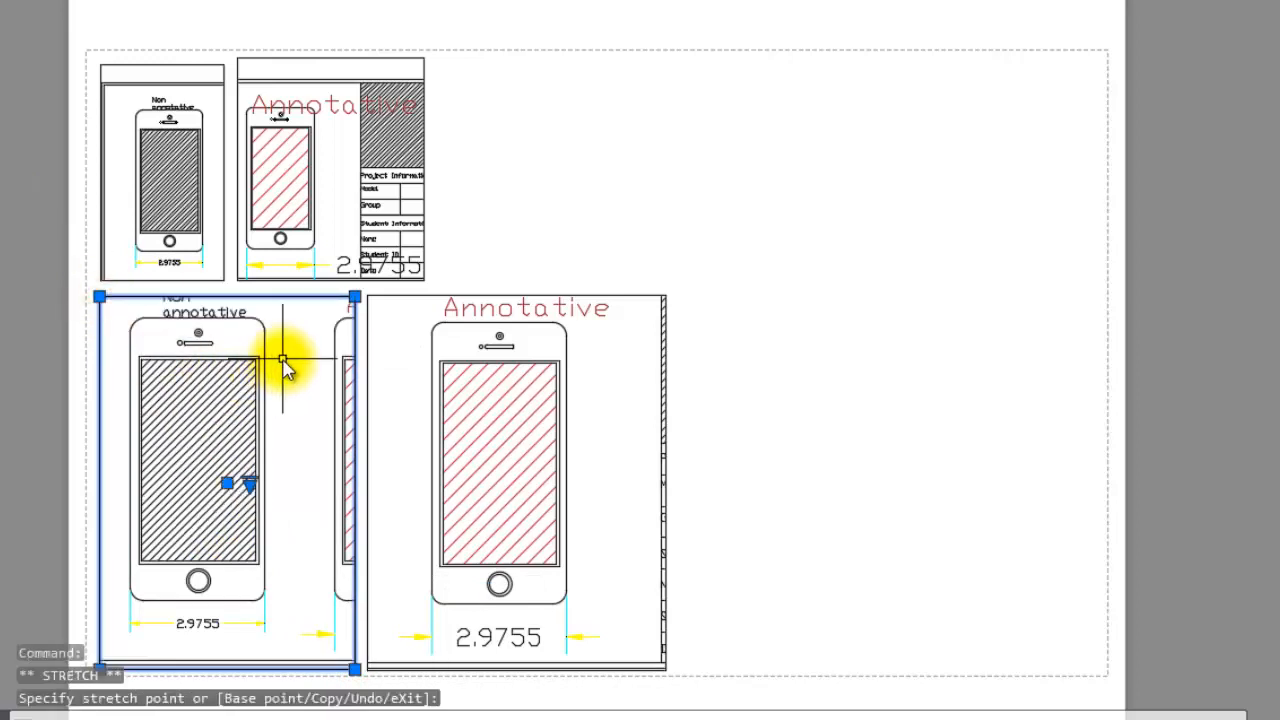
Pan the model view inside the enlarged non-annotative viewport to bring its title fully into frame above the phone.
double_click(285, 360)
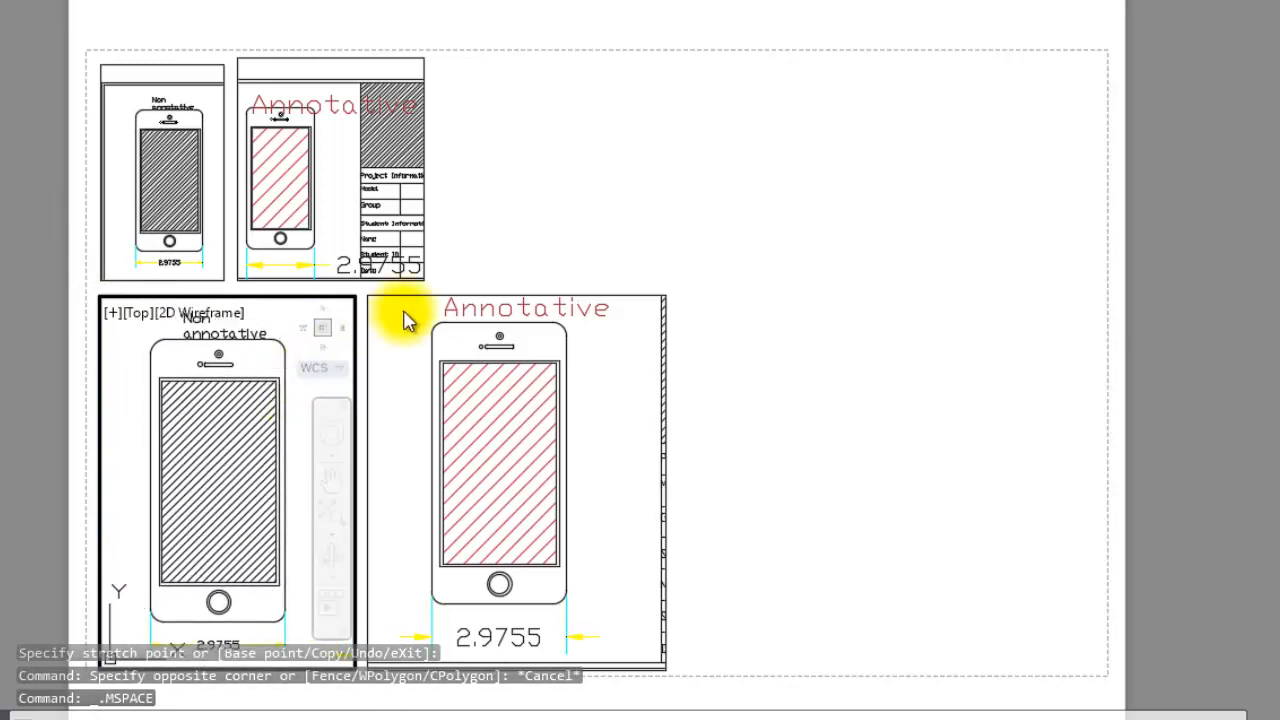
key("Escape")
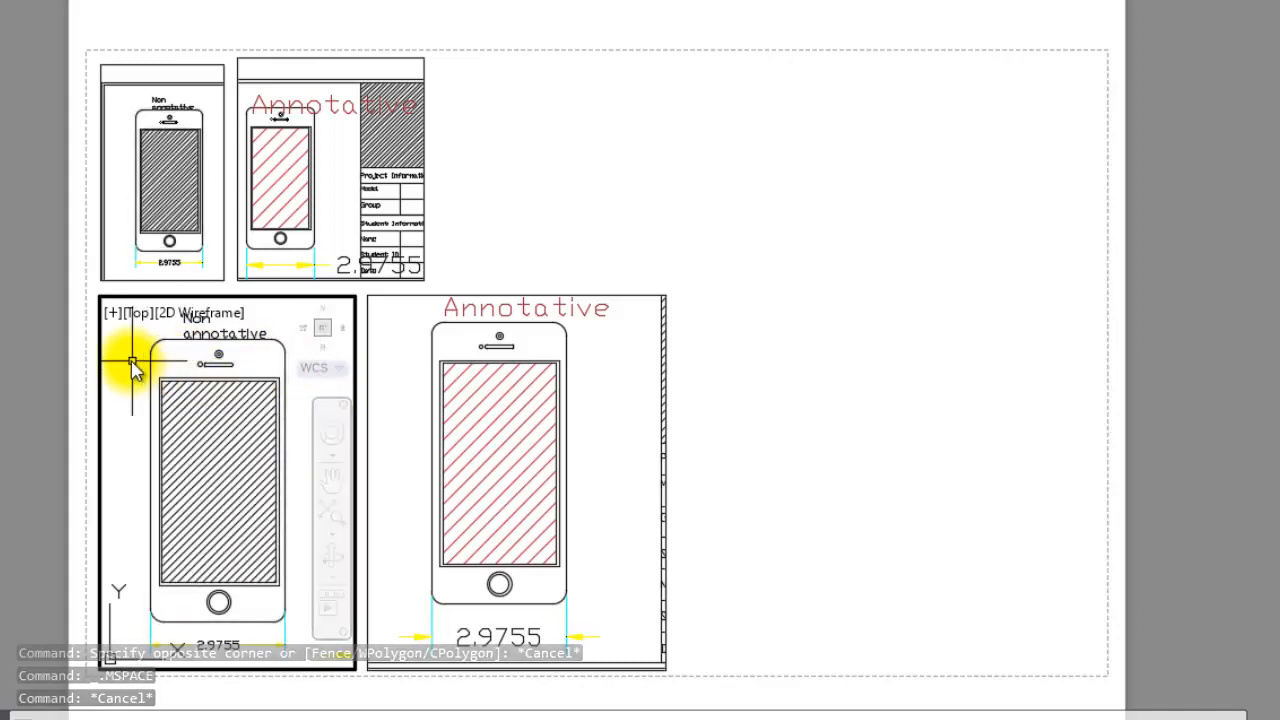
scroll(129, 400, "up", 2)
scroll(143, 368, "down", 2)
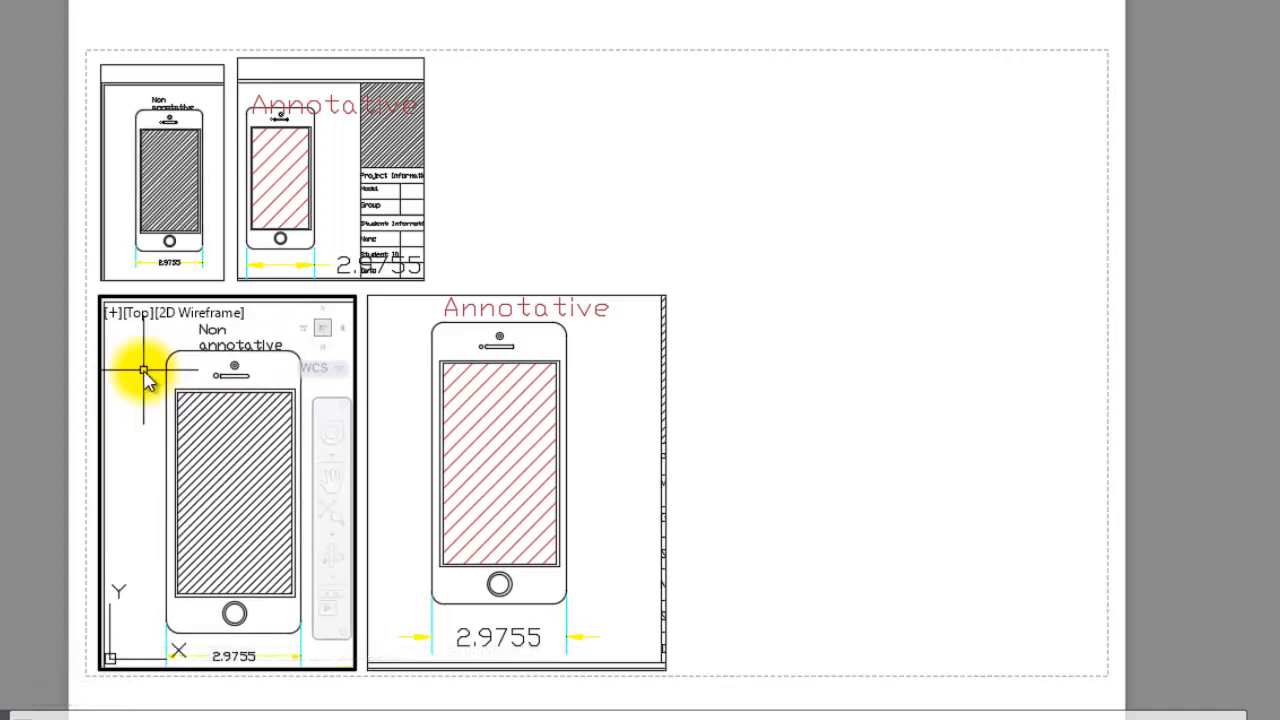
mouse_move(145, 352)
middle_mouse_down()
mouse_move(134, 400)
mouse_move(150, 386)
middle_mouse_up()
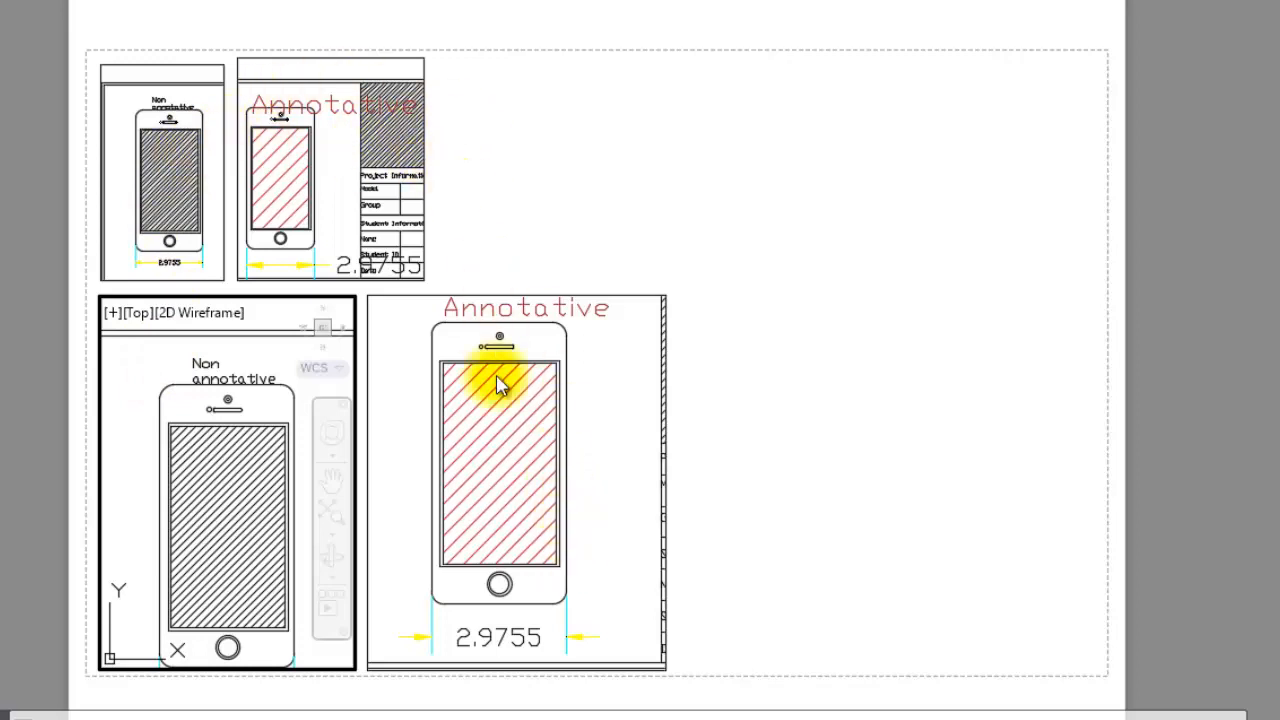
middle_click_drag(149, 375, 147, 354)
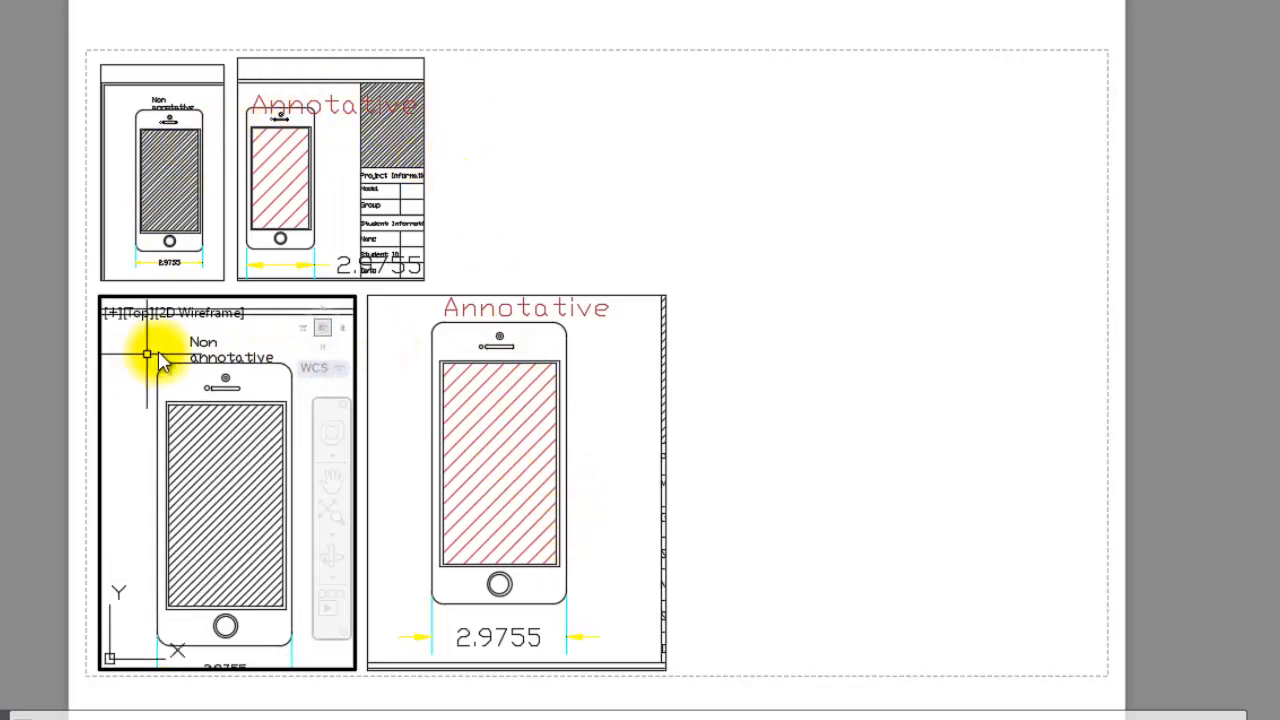
left_click(208, 342)
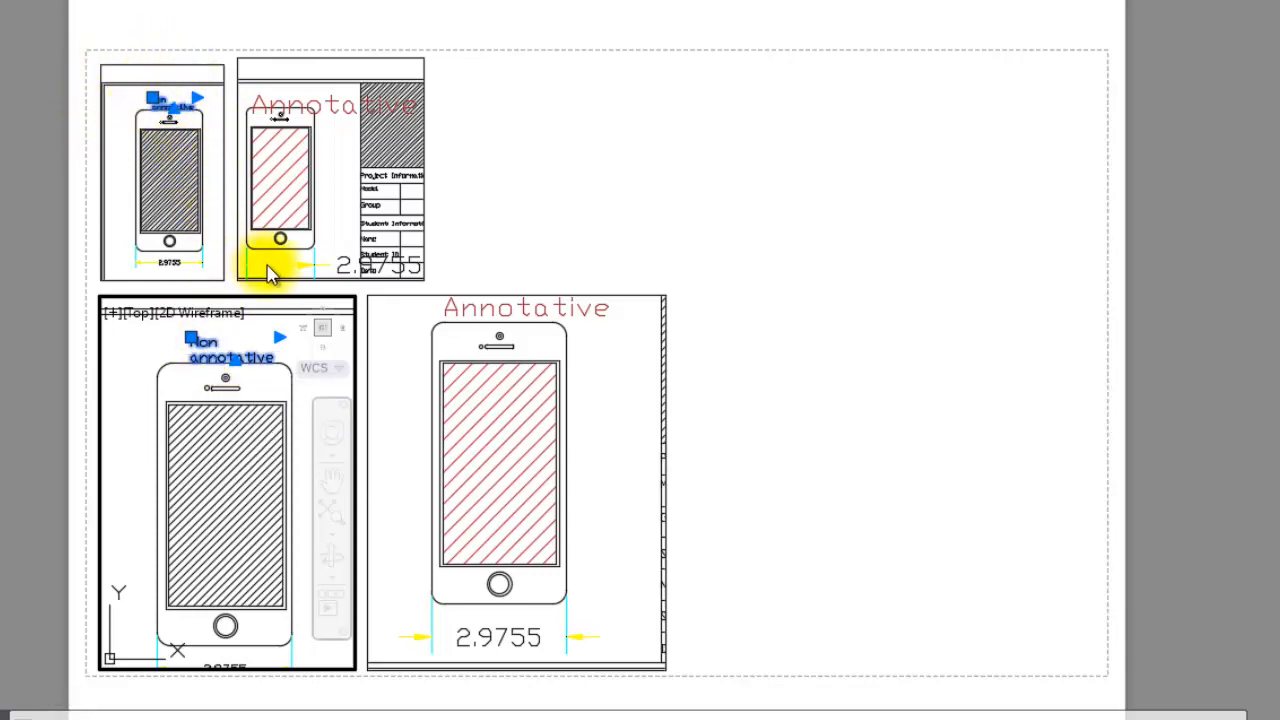
key("Escape")
Shrink the 6" = 1'-0" annotative viewport from its lower-right and upper-left corners to crop the title block strip and spare width.
left_click(664, 512)
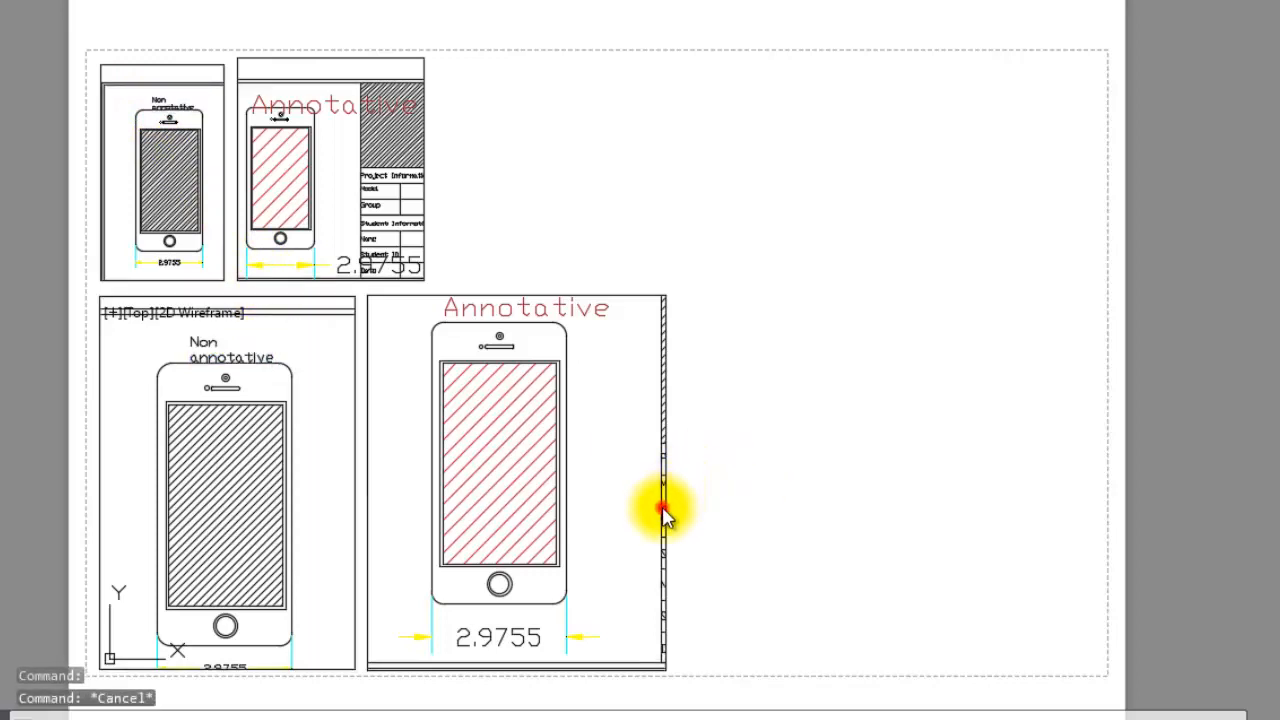
key("Escape")
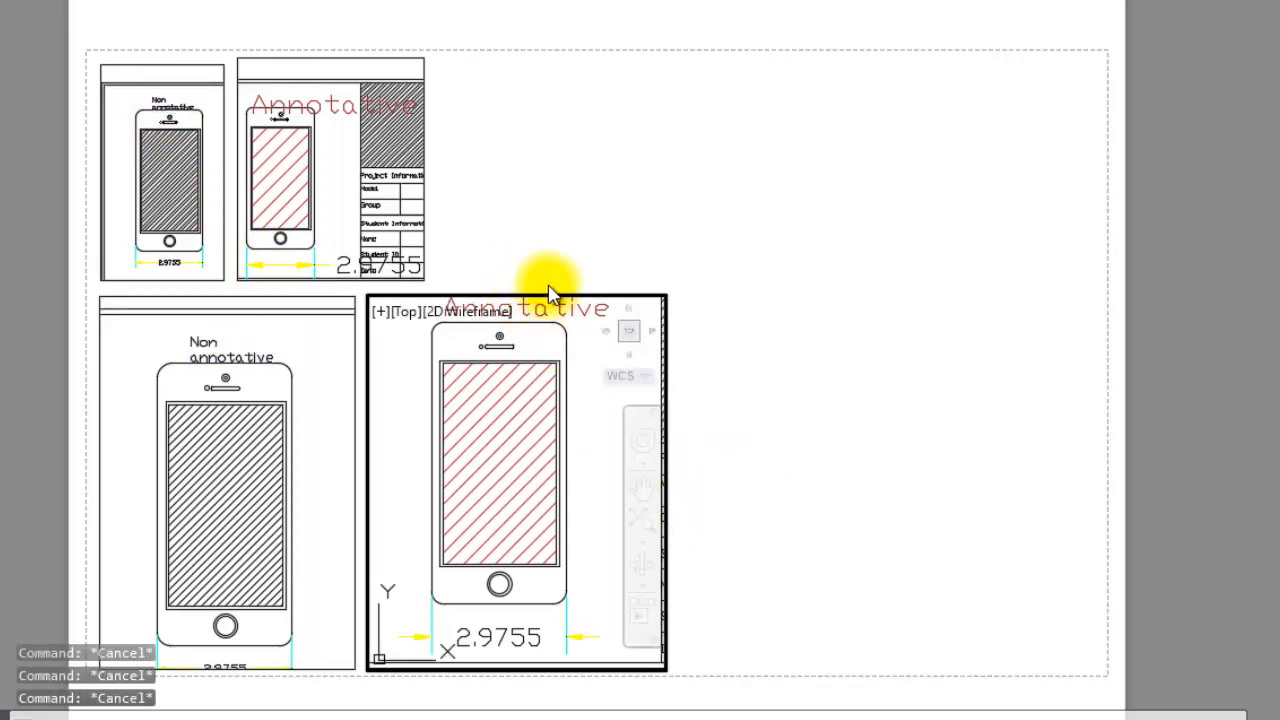
double_click(553, 268)
left_click(553, 292)
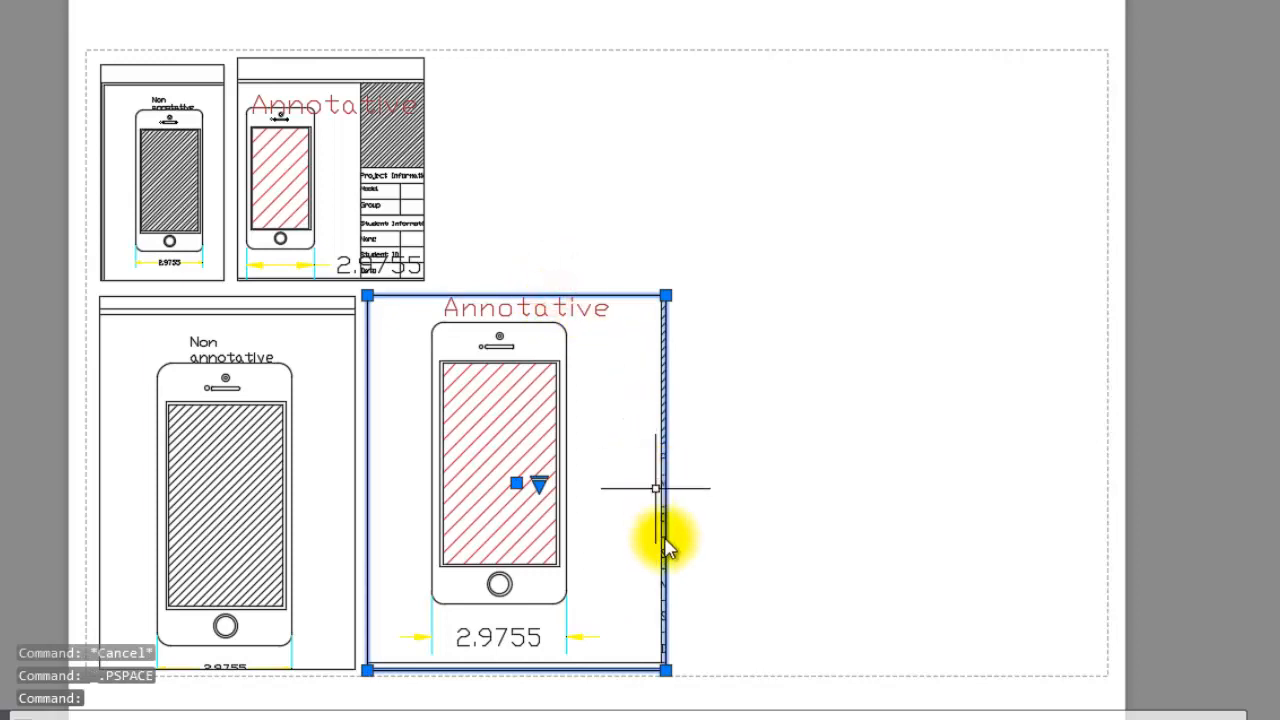
left_click(666, 670)
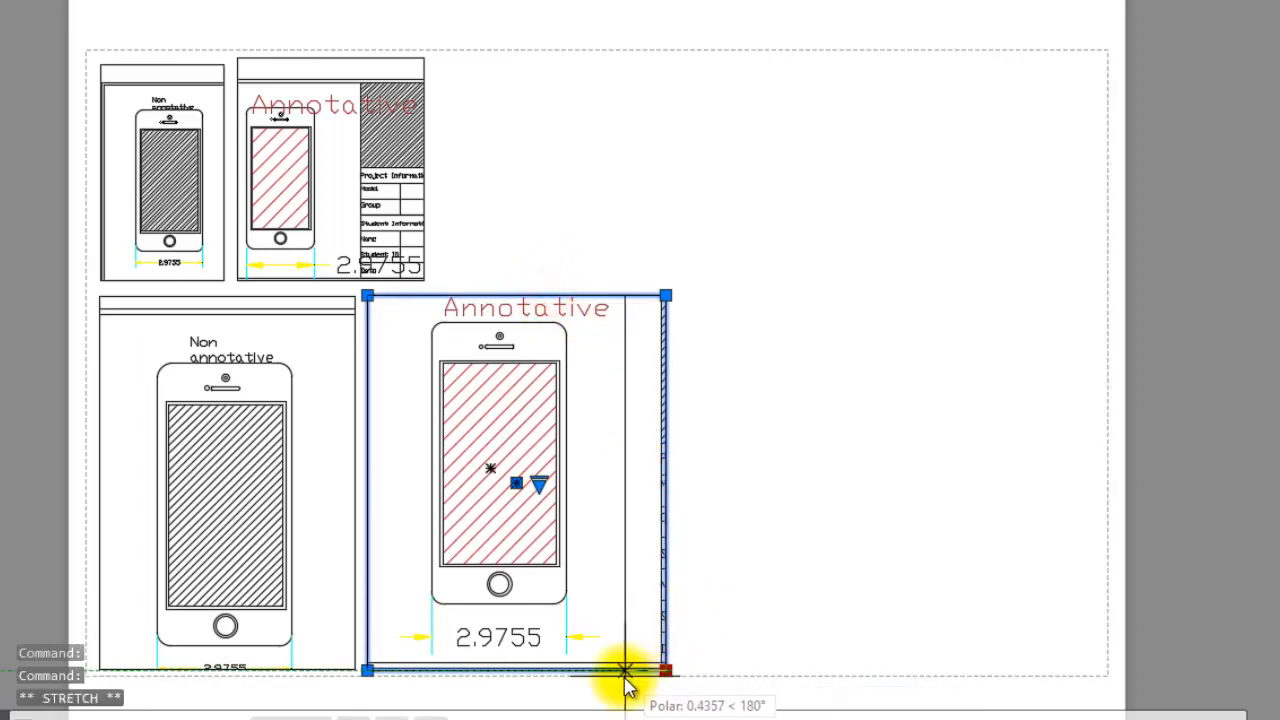
left_click(623, 671)
left_click(368, 295)
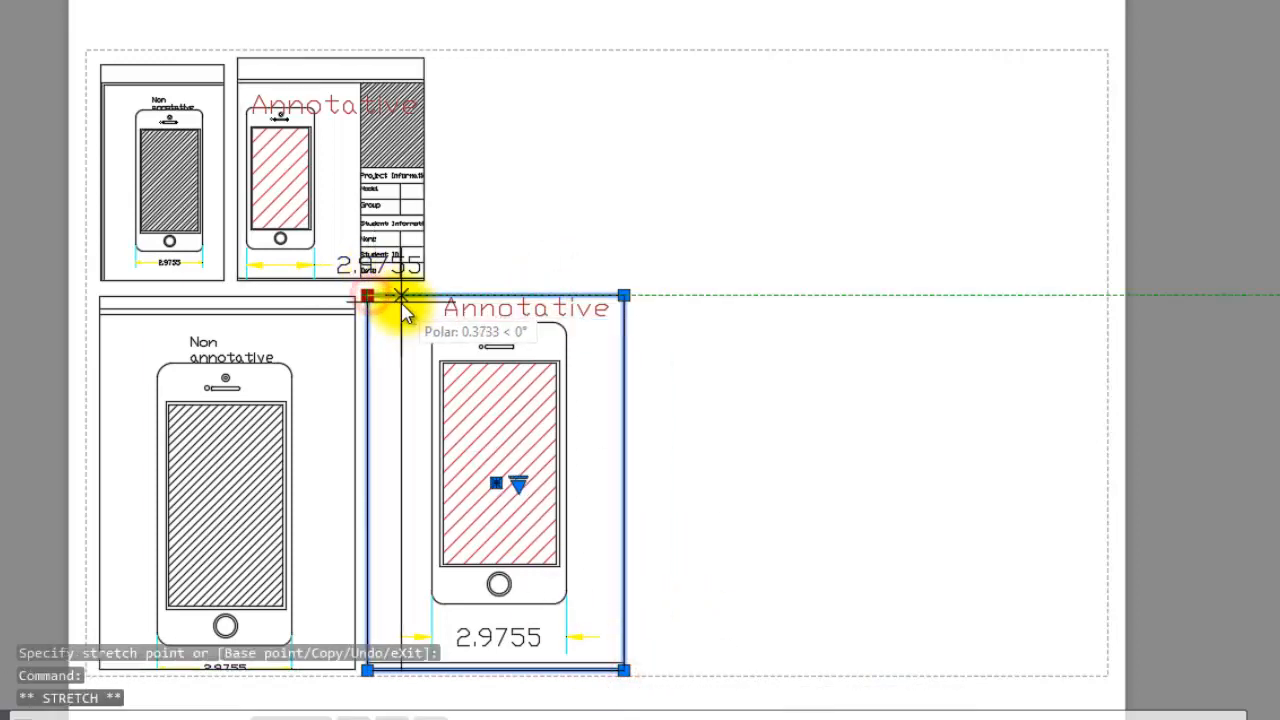
left_click(388, 306)
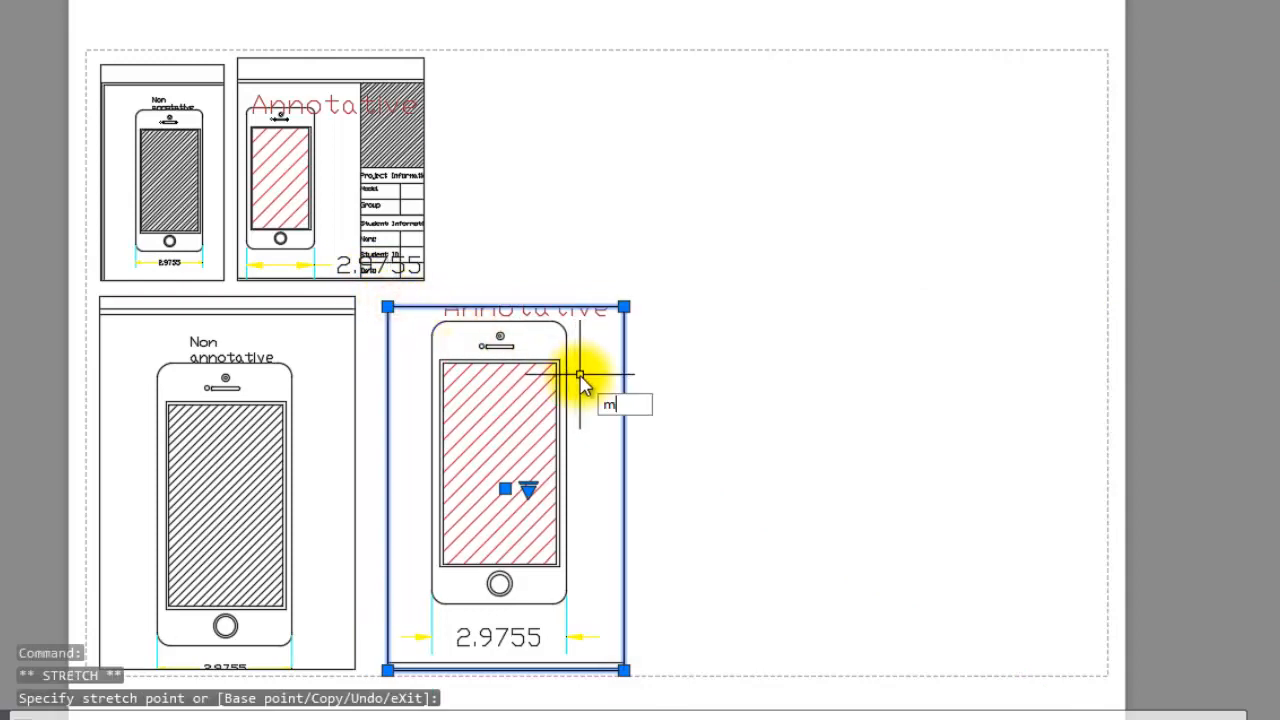
Move the trimmed annotative viewport horizontally to the left, closer to the non-annotative viewport.
key("Return")
left_click(382, 312)
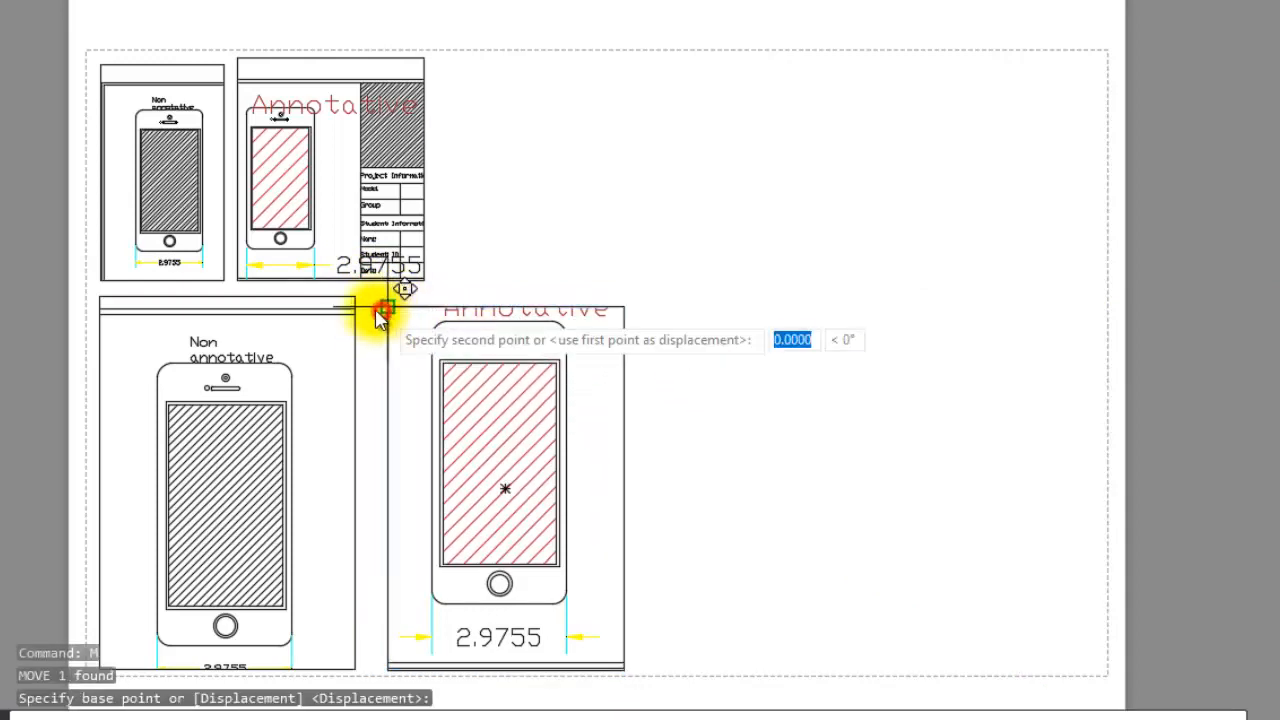
left_click(352, 308)
Lower the non-annotative viewport's upper edge to match the annotative viewport, and pull its right edge inward to leave a gap between them.
left_click(345, 297)
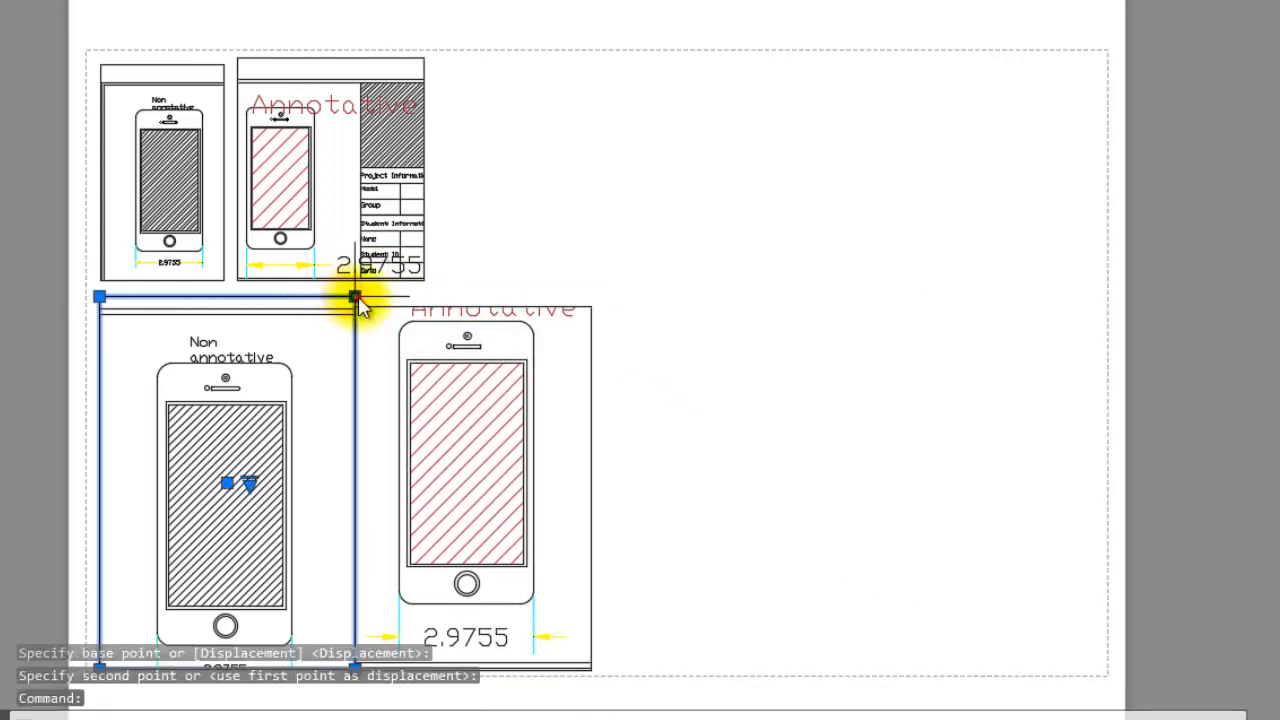
left_click(356, 298)
left_click(355, 306)
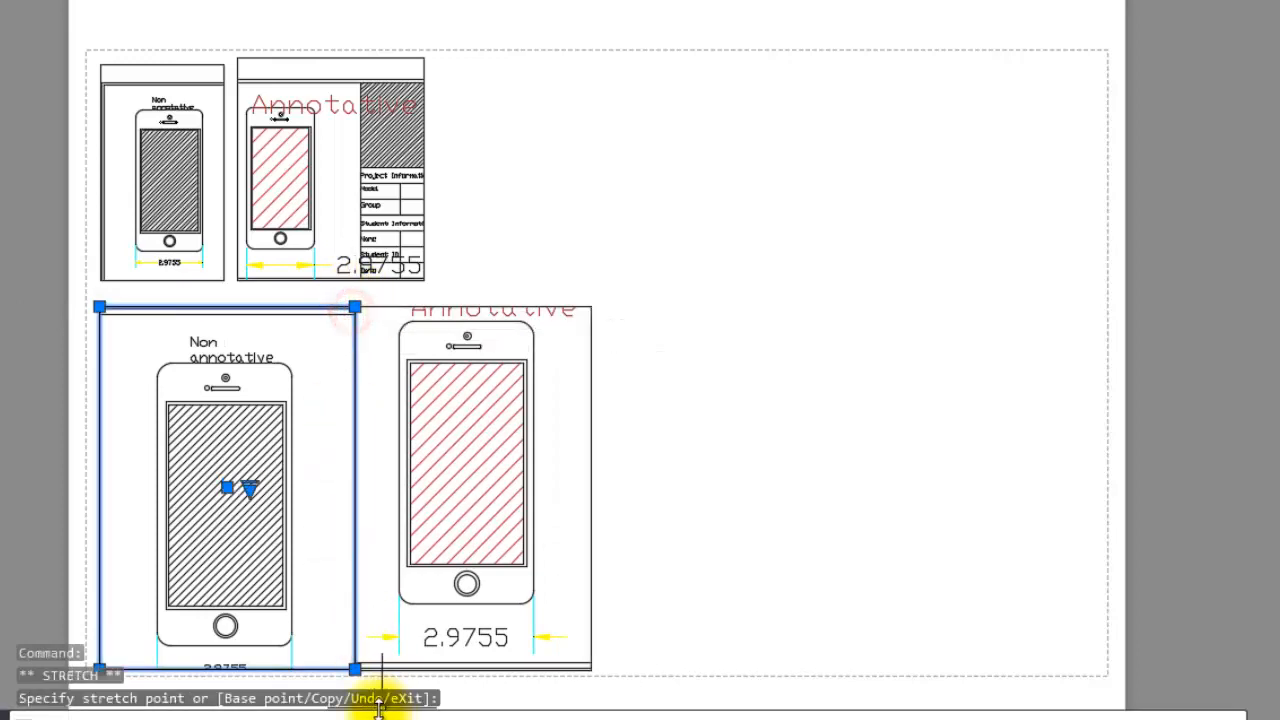
left_click(356, 668)
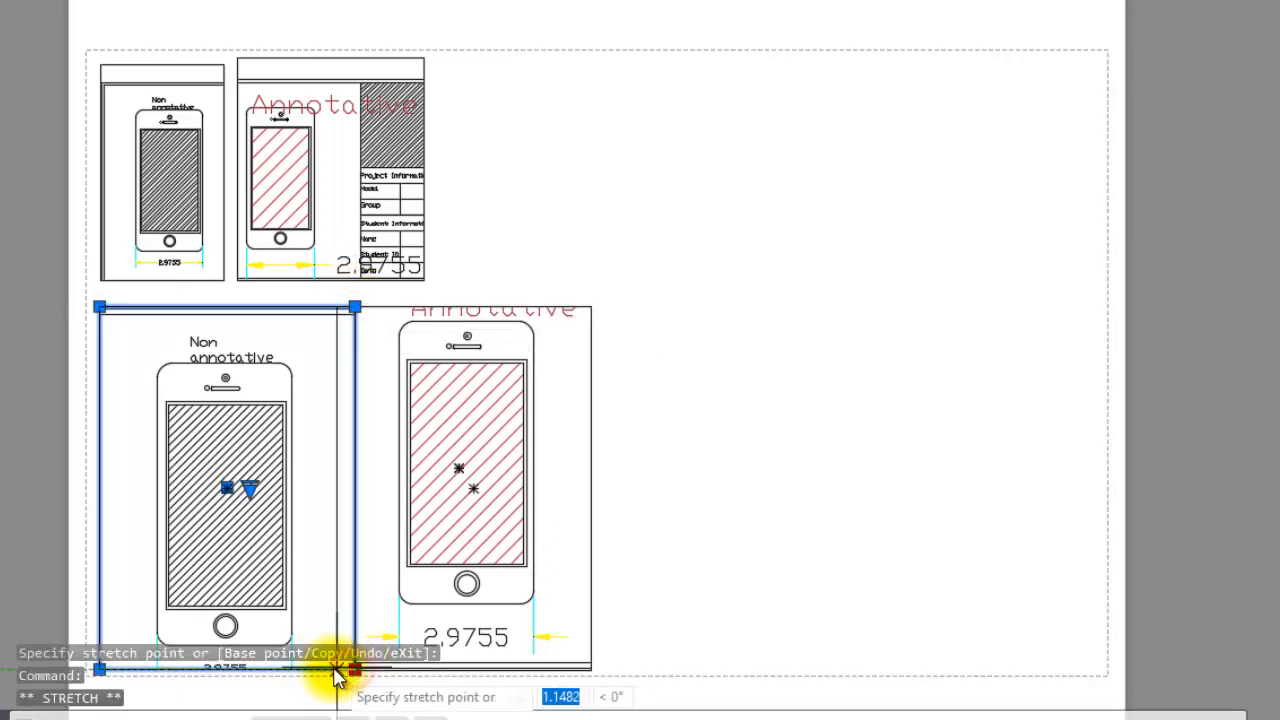
left_click(330, 668)
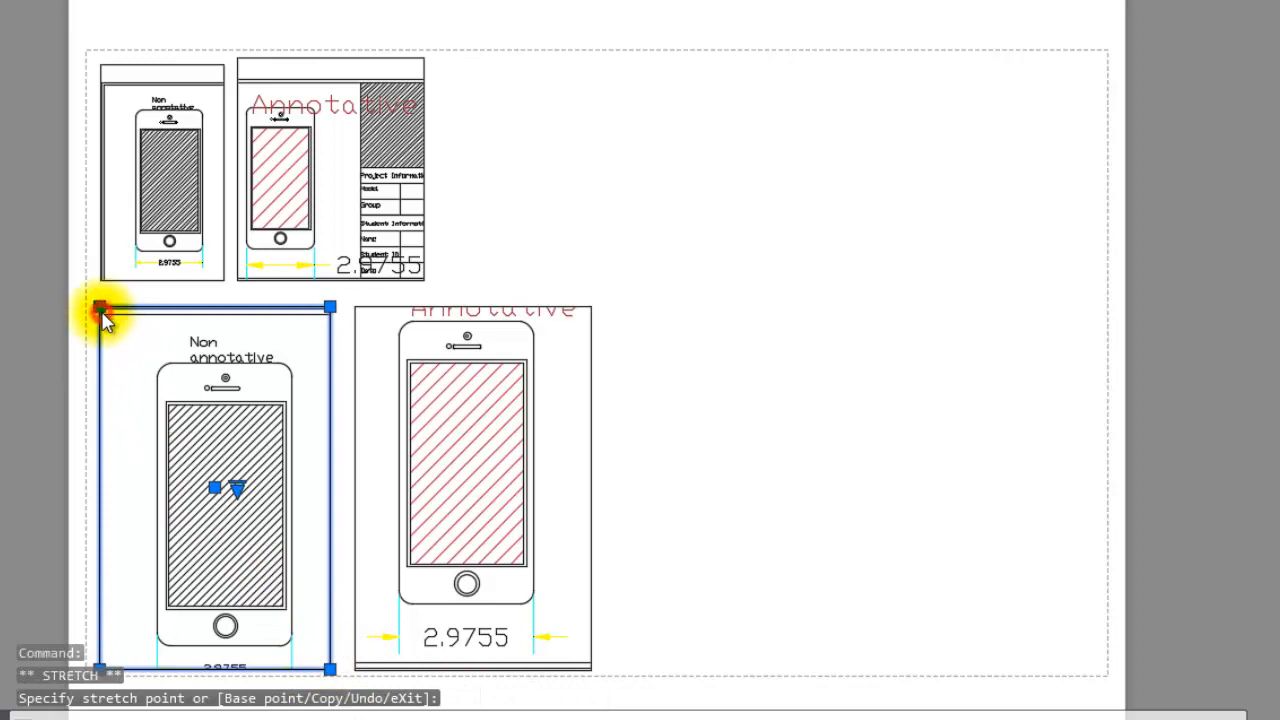
key("Escape")
key("Escape")
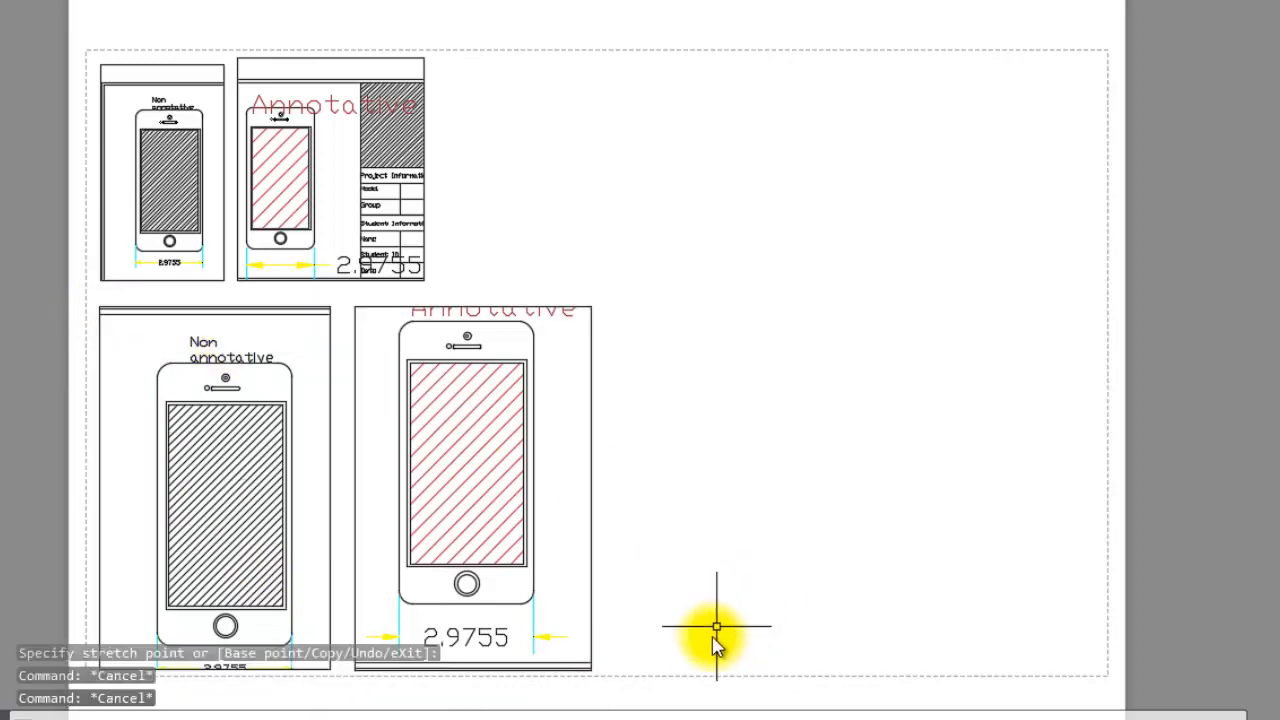
Copy both 6" = 1'-0" viewports and paste the pair into the empty upper-right area of the sheet.
left_click(706, 663)
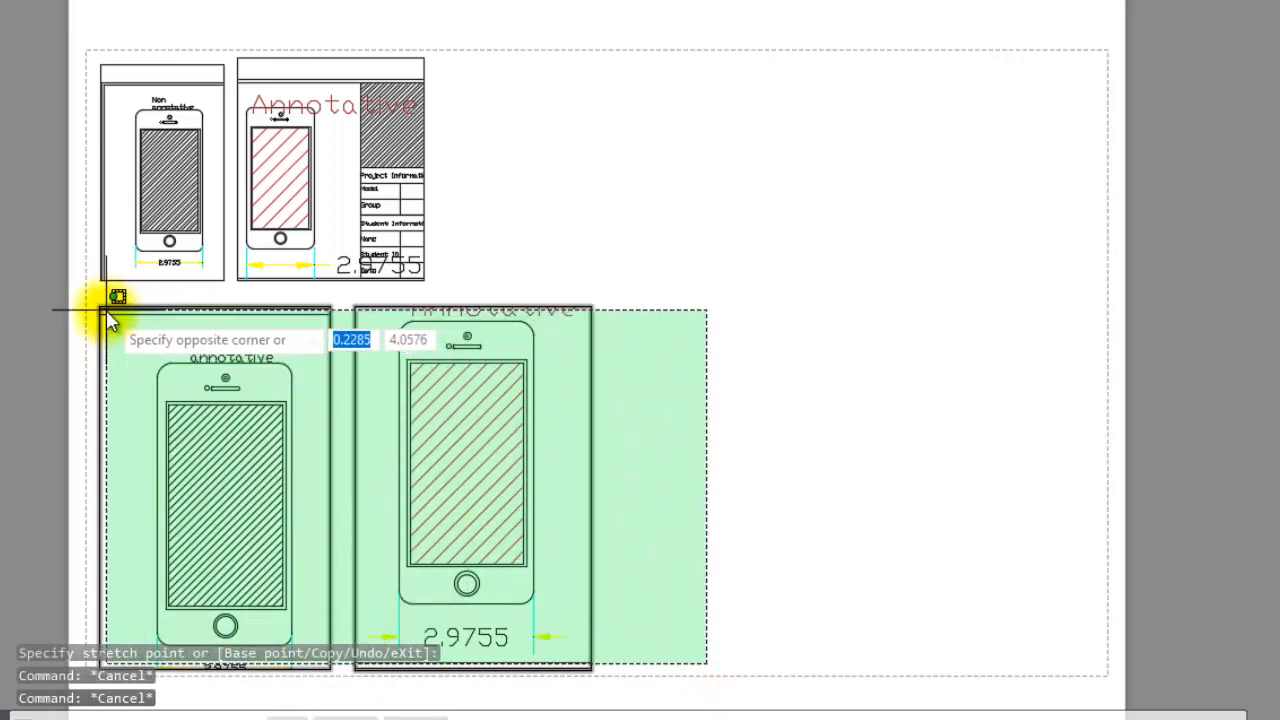
left_click(106, 312)
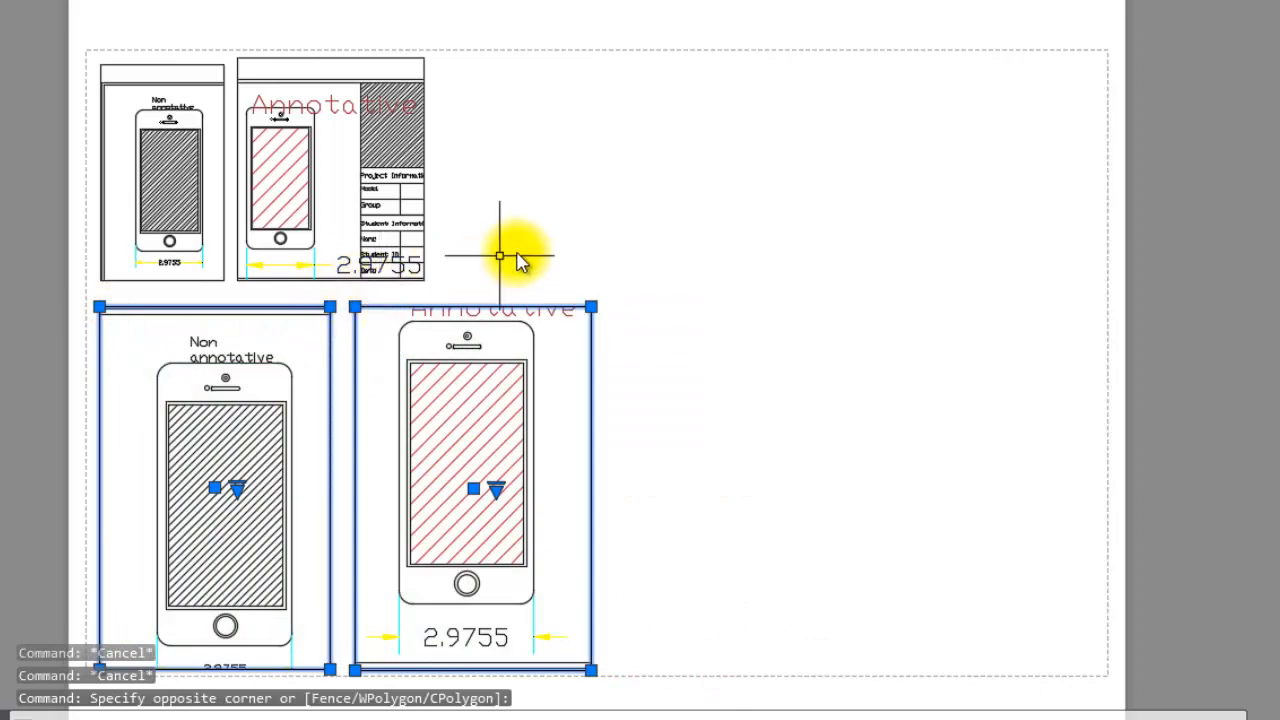
key("ctrl+c")
key("ctrl+v")
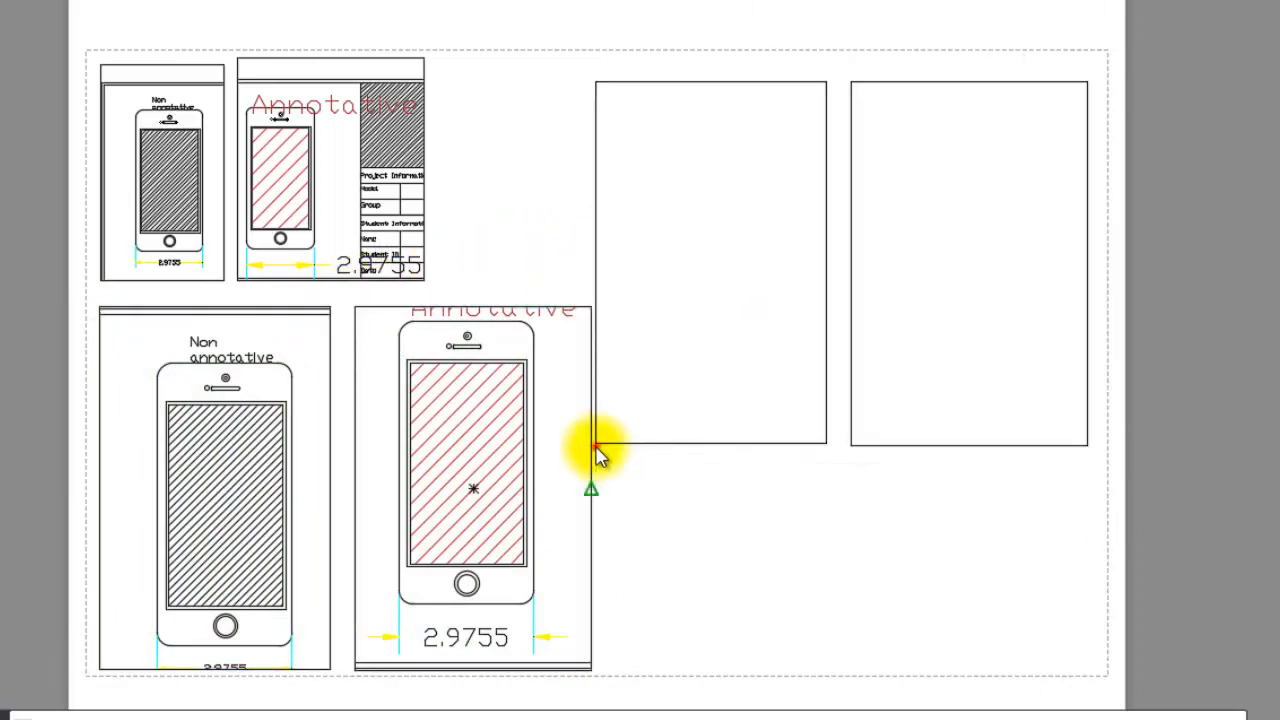
left_click(598, 451)
Set the scale of the two newly pasted viewports to 1'-0" = 1'-0".
left_click(565, 101)
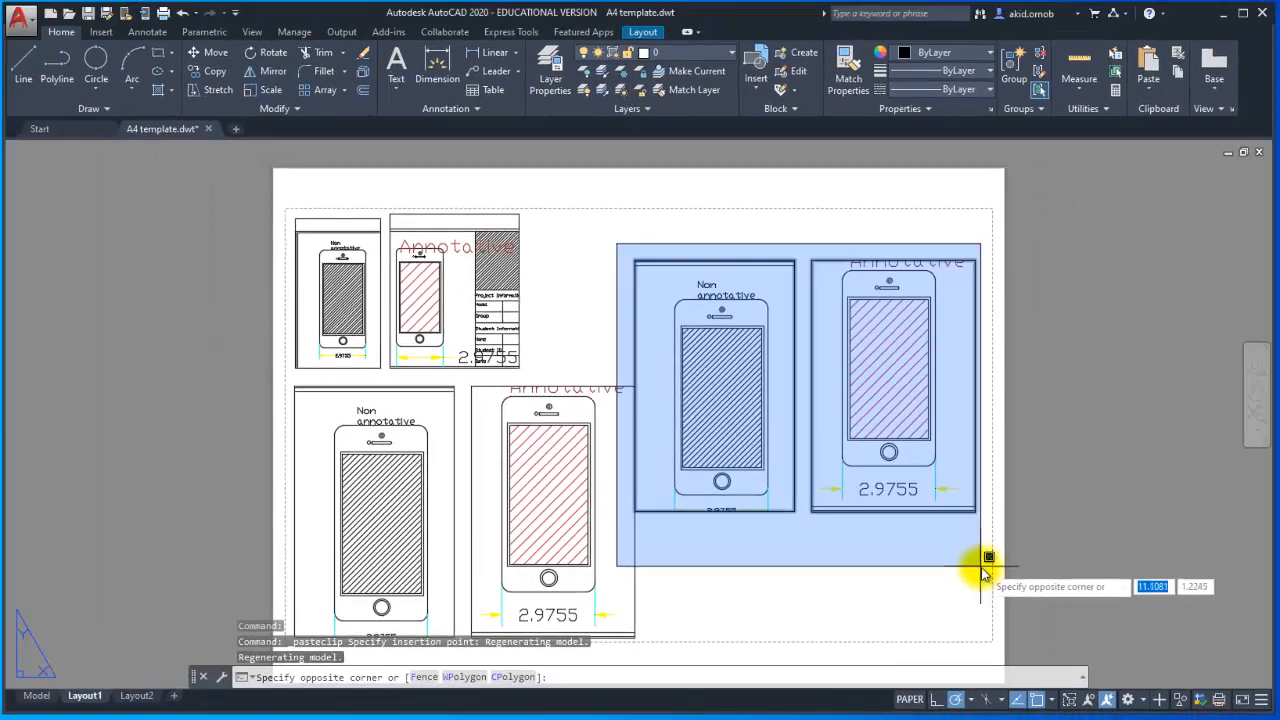
left_click(1072, 545)
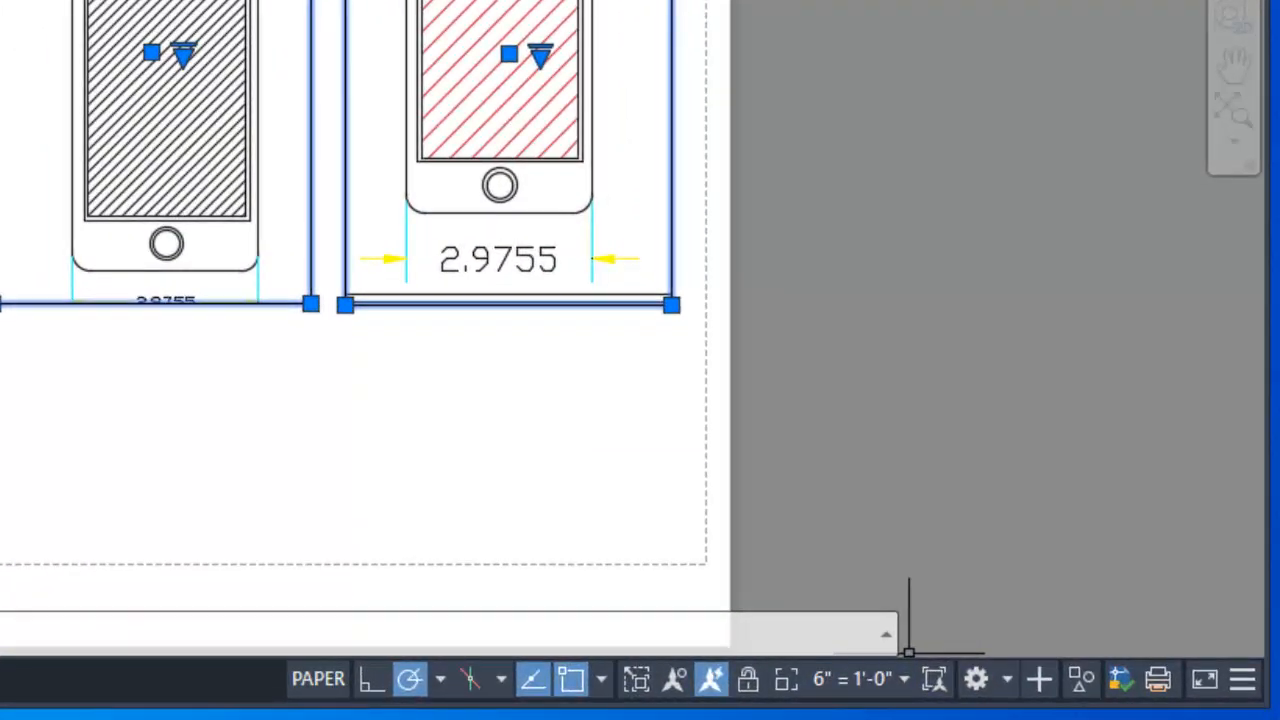
left_click(902, 679)
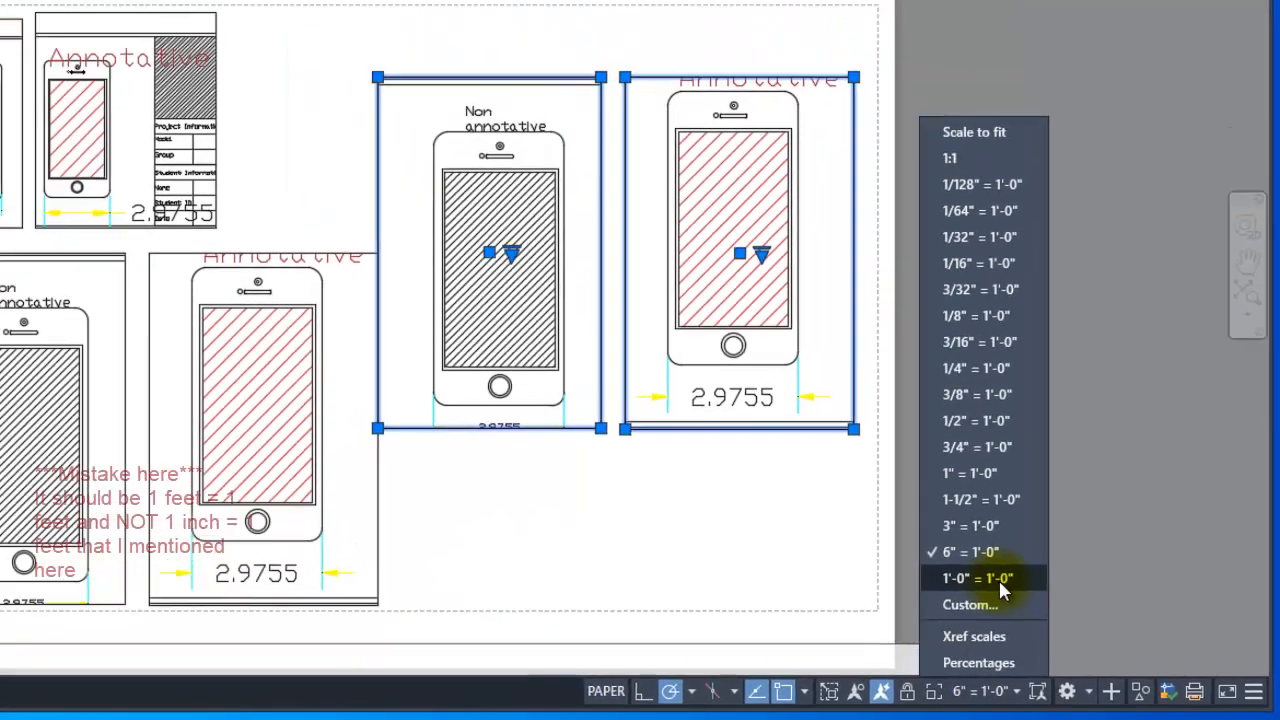
left_click(878, 519)
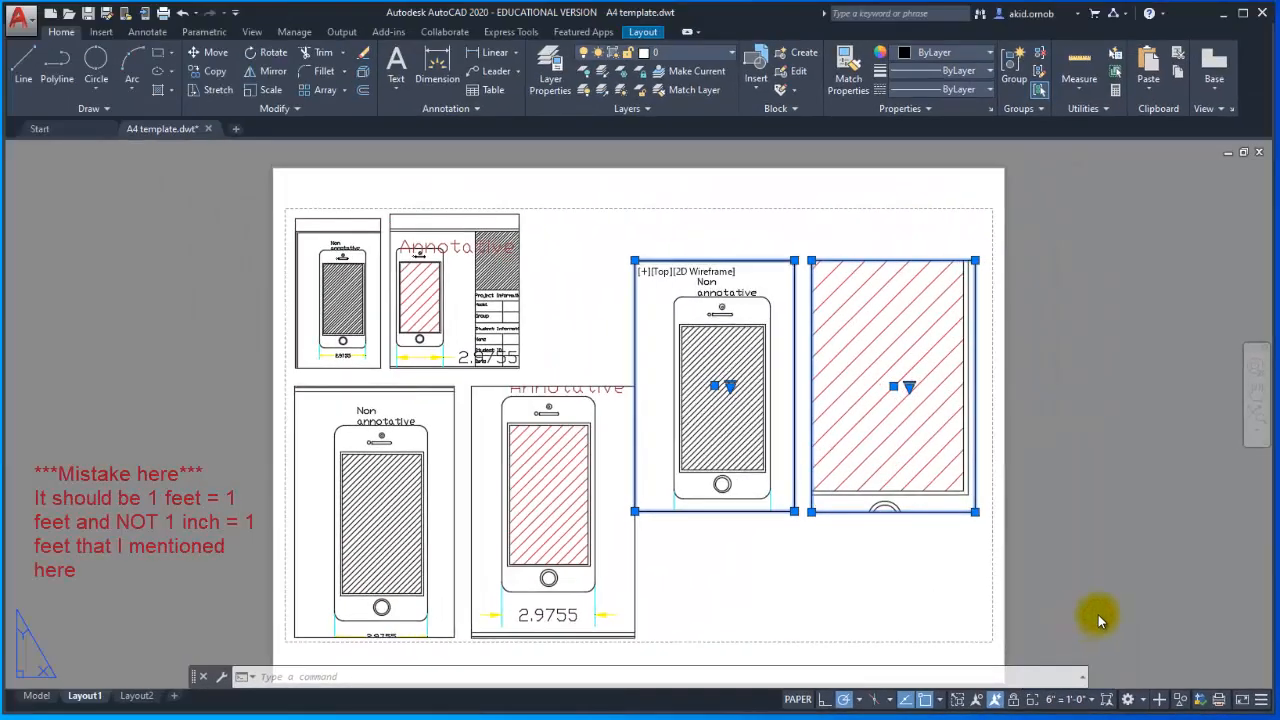
Pan the model views in both 1'-0" = 1'-0" viewports to show their titles and the phone tops, and return to paper space.
double_click(881, 346)
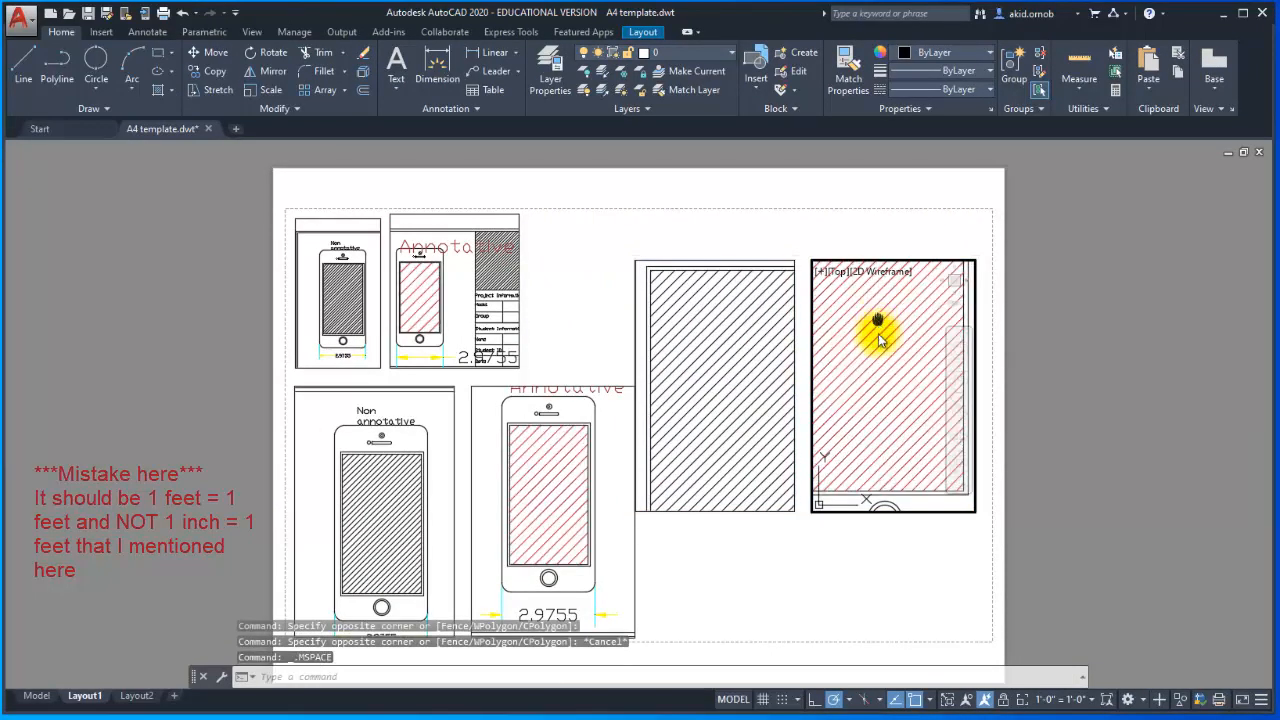
middle_click_drag(878, 334, 901, 450)
middle_click_drag(891, 389, 885, 432)
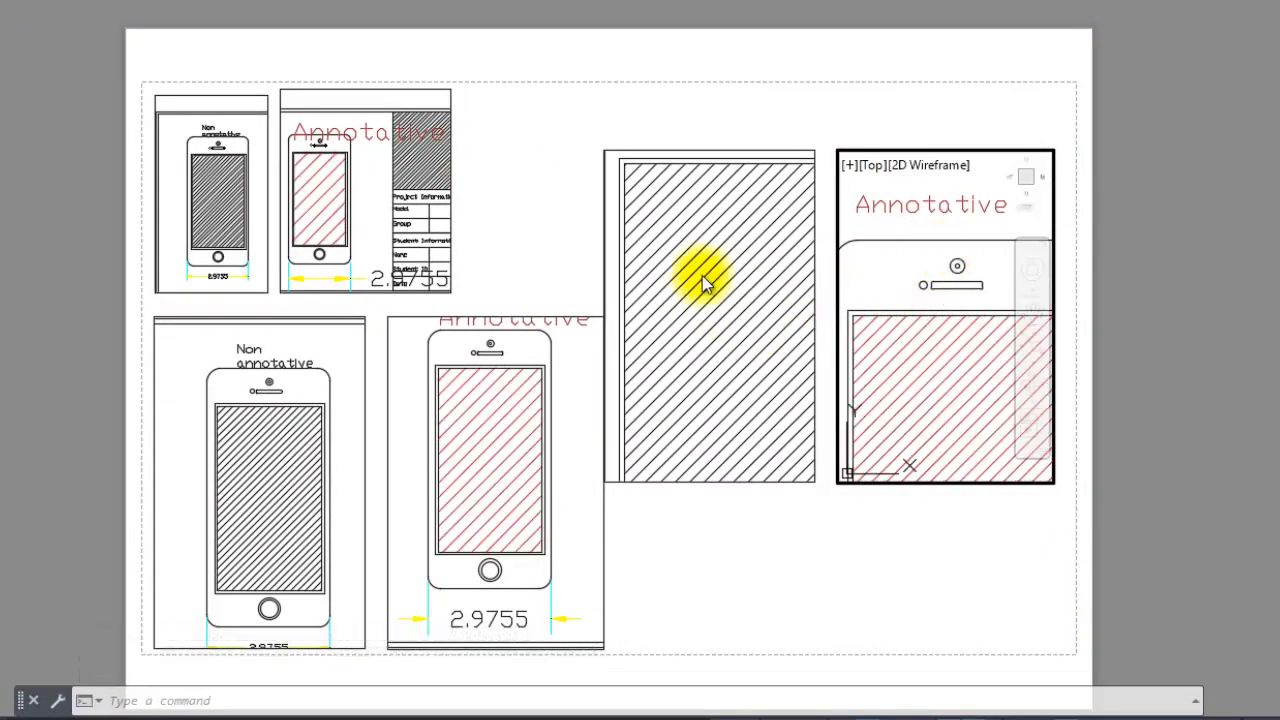
left_click(677, 251)
mouse_move(680, 245)
middle_mouse_down()
mouse_move(685, 234)
mouse_move(686, 377)
middle_mouse_up()
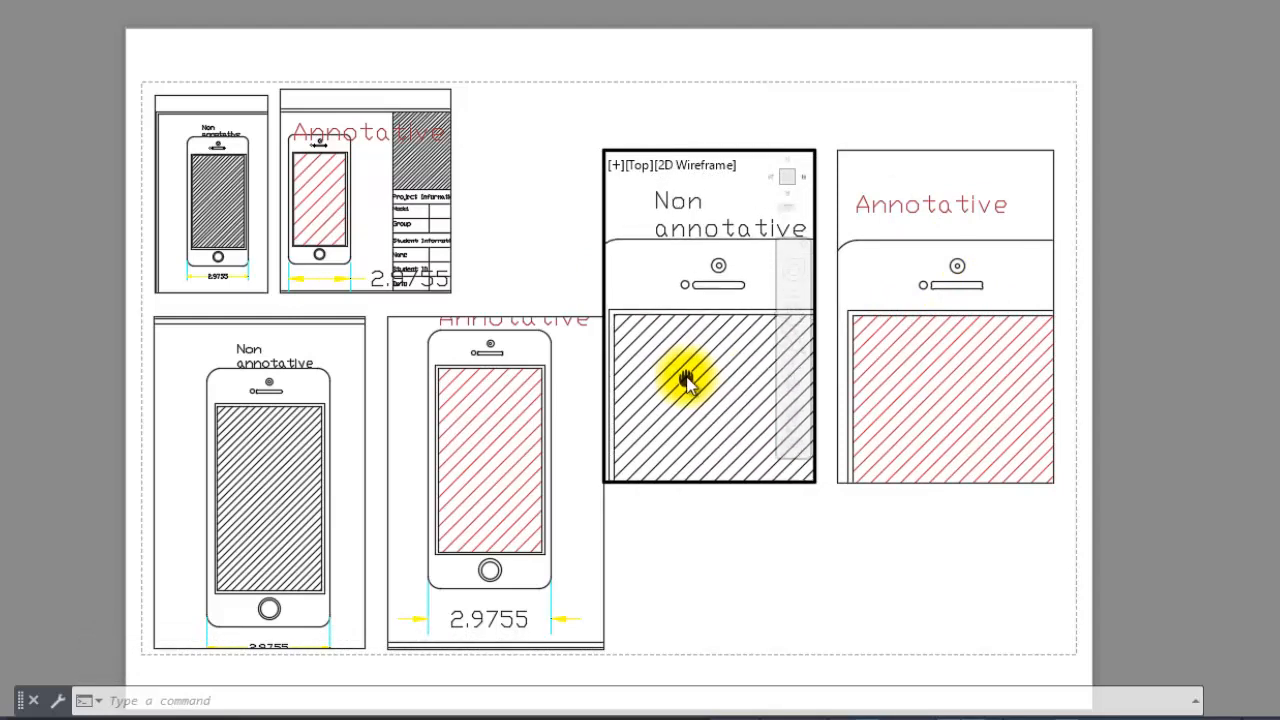
double_click(810, 585)
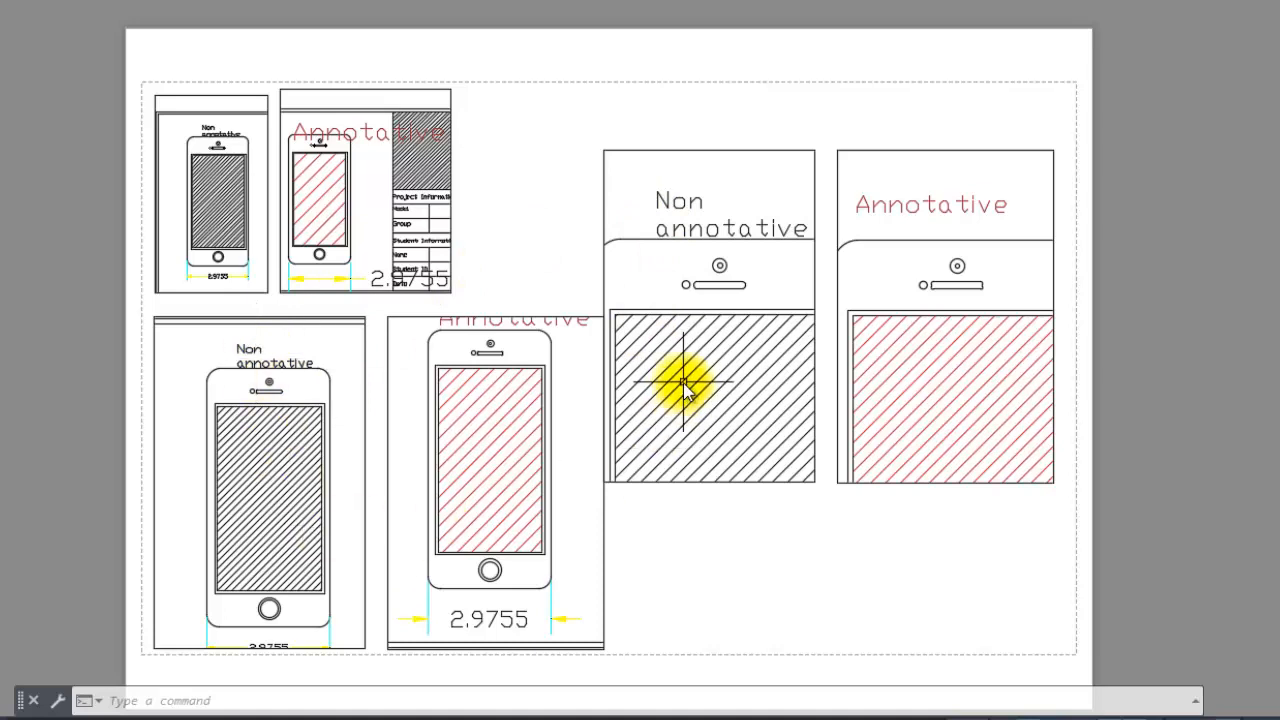
Pan the 6" = 1'-0" annotative viewport's model view downward to show its full title, and return to paper space.
double_click(555, 403)
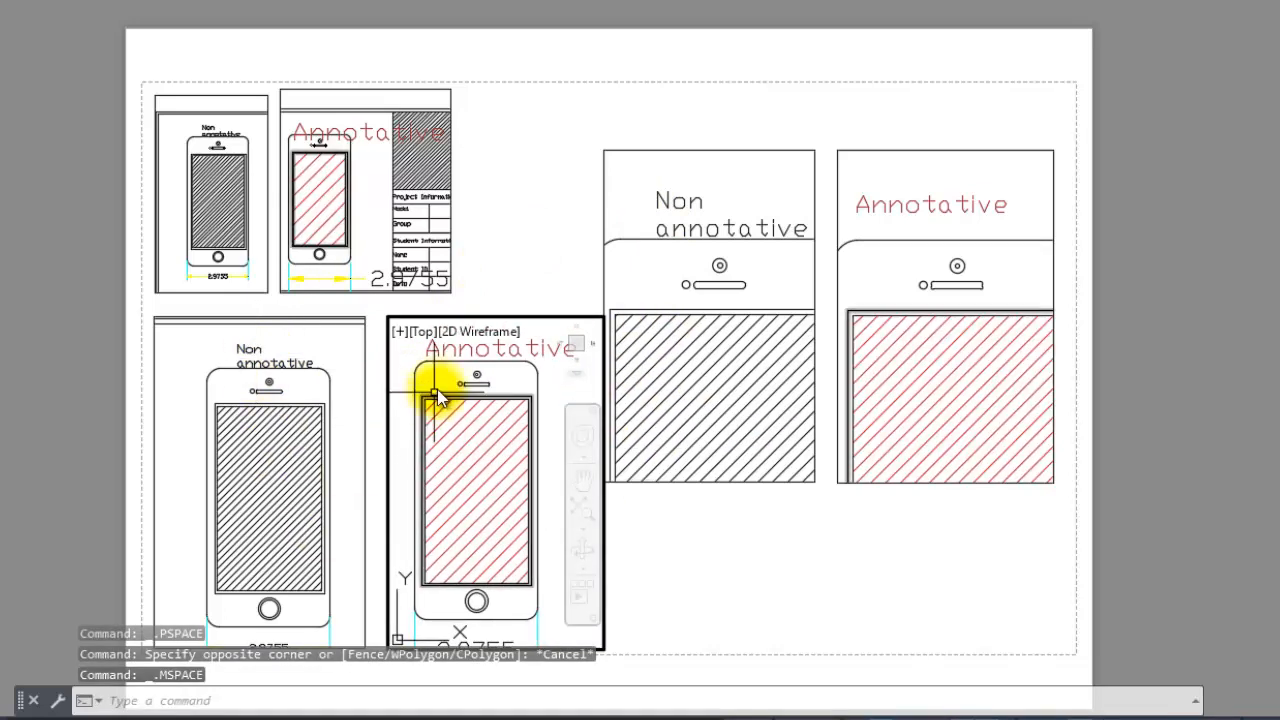
key("Escape")
double_click(557, 217)
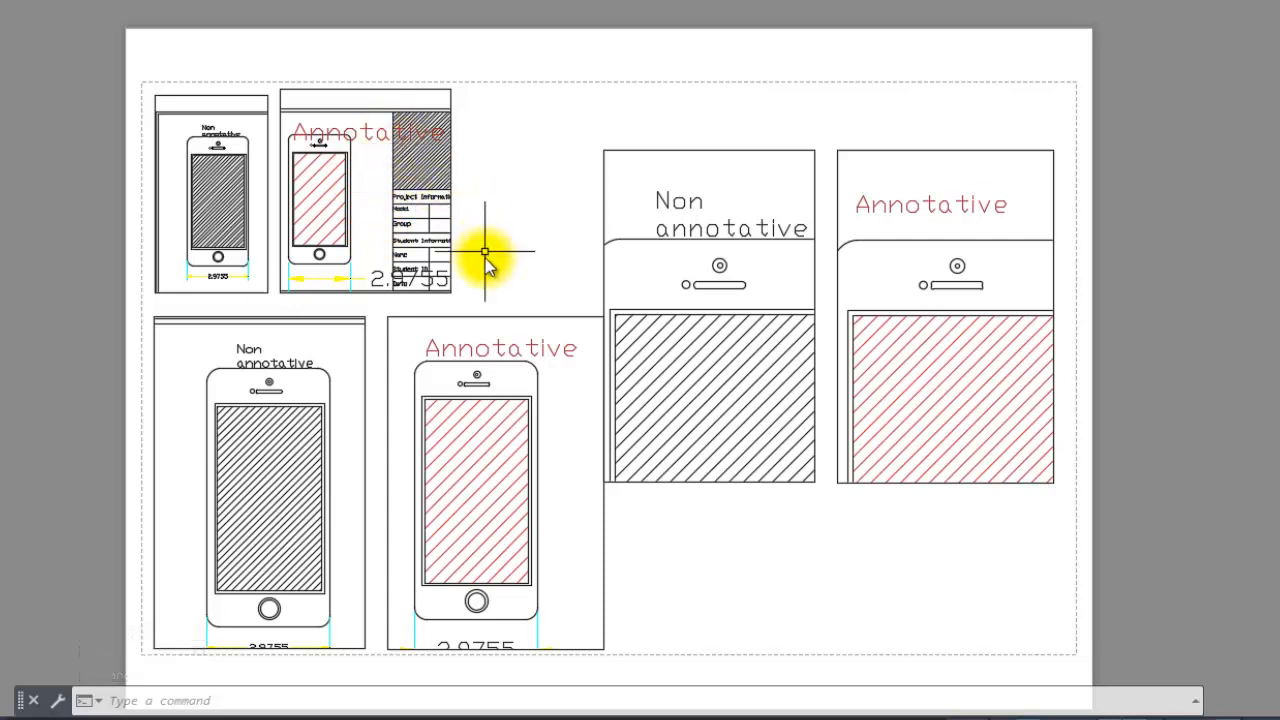
Move the 6" = 1'-0" annotative viewport so its upper-left corner meets the 3" annotative viewport's upper-right corner.
left_click(497, 317)
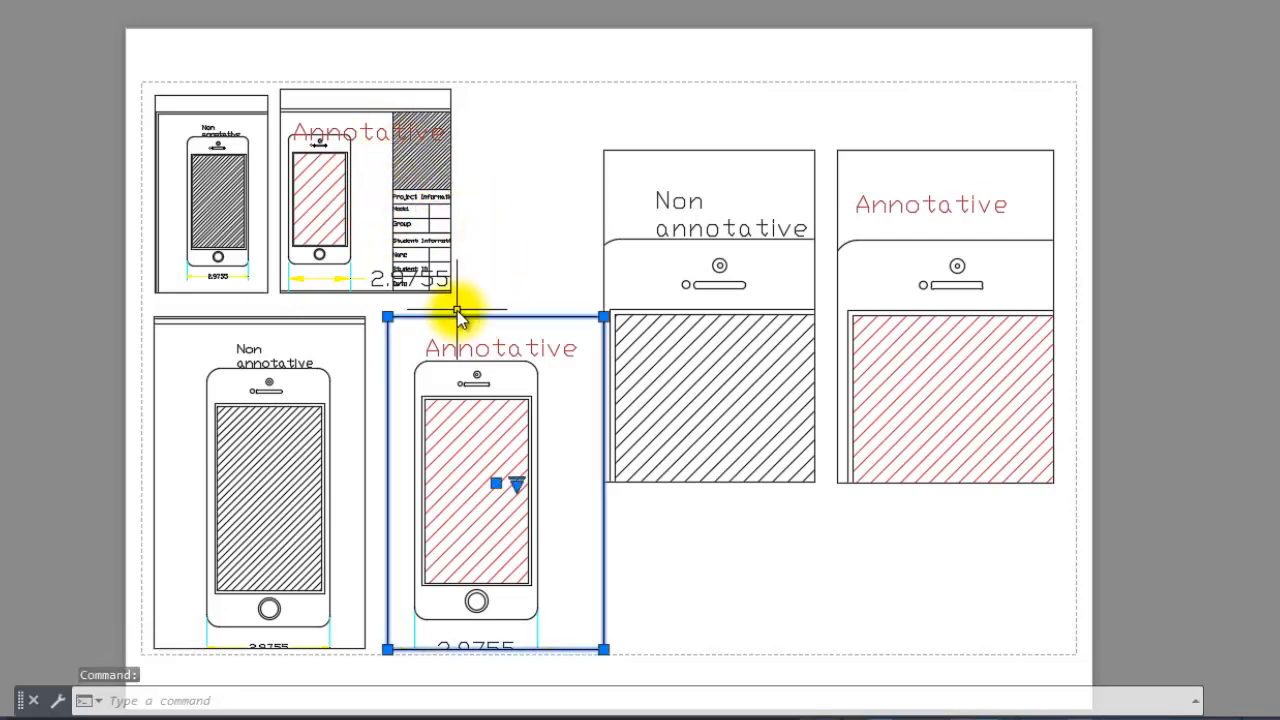
type("m")
key("Return")
left_click(387, 317)
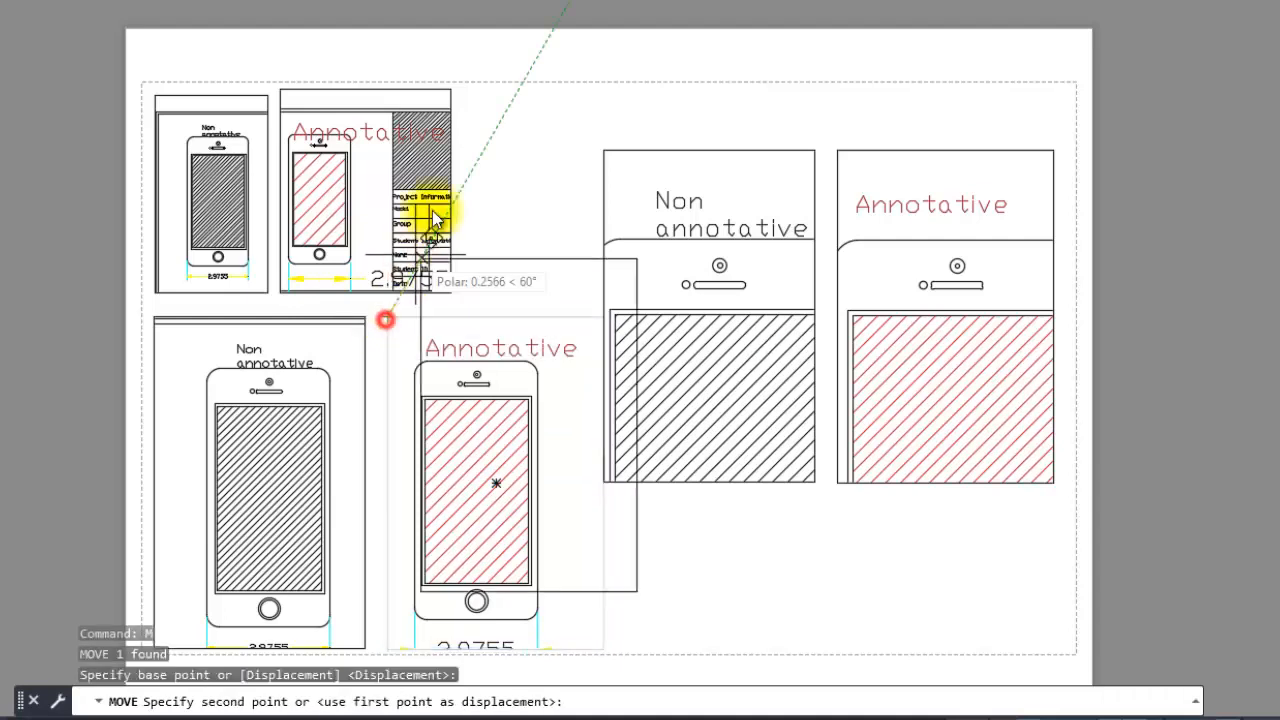
left_click(451, 90)
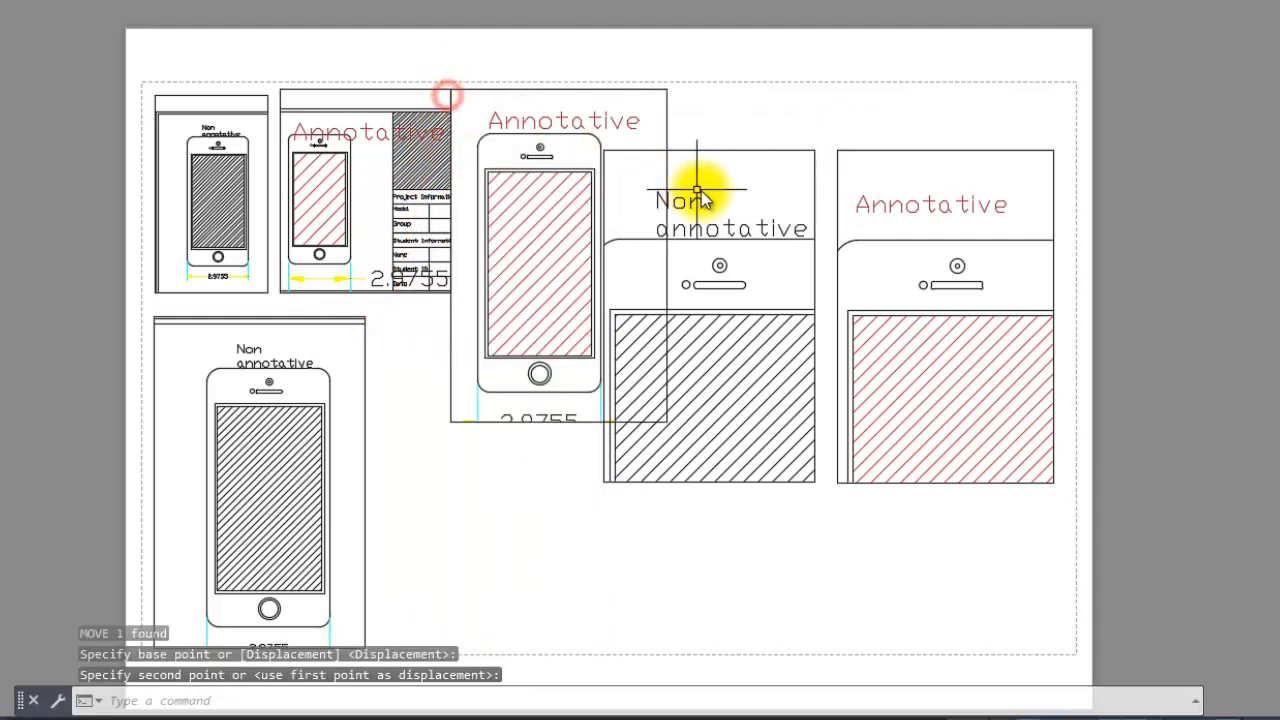
Move the 1'-0" = 1'-0" non-annotative viewport to the lower-right corner of the sheet, clear of the annotative viewports.
left_click(730, 148)
left_click(722, 165)
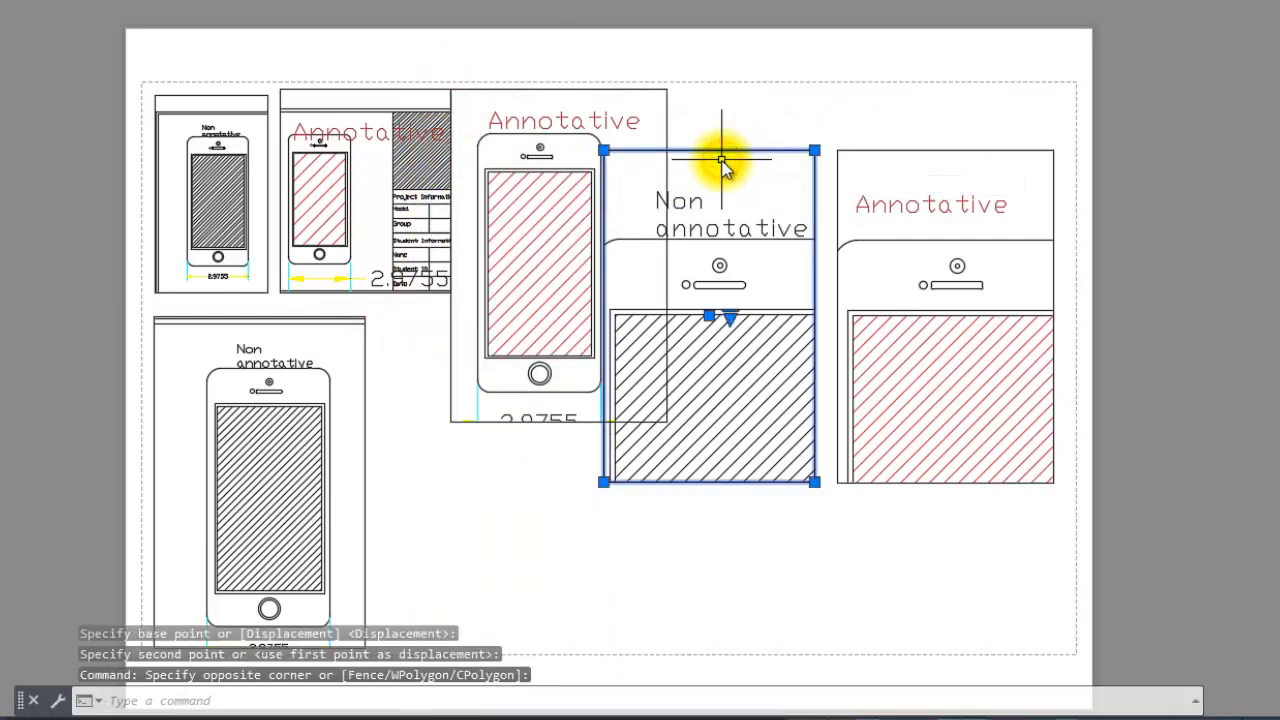
type("m")
key("Return")
left_click(697, 486)
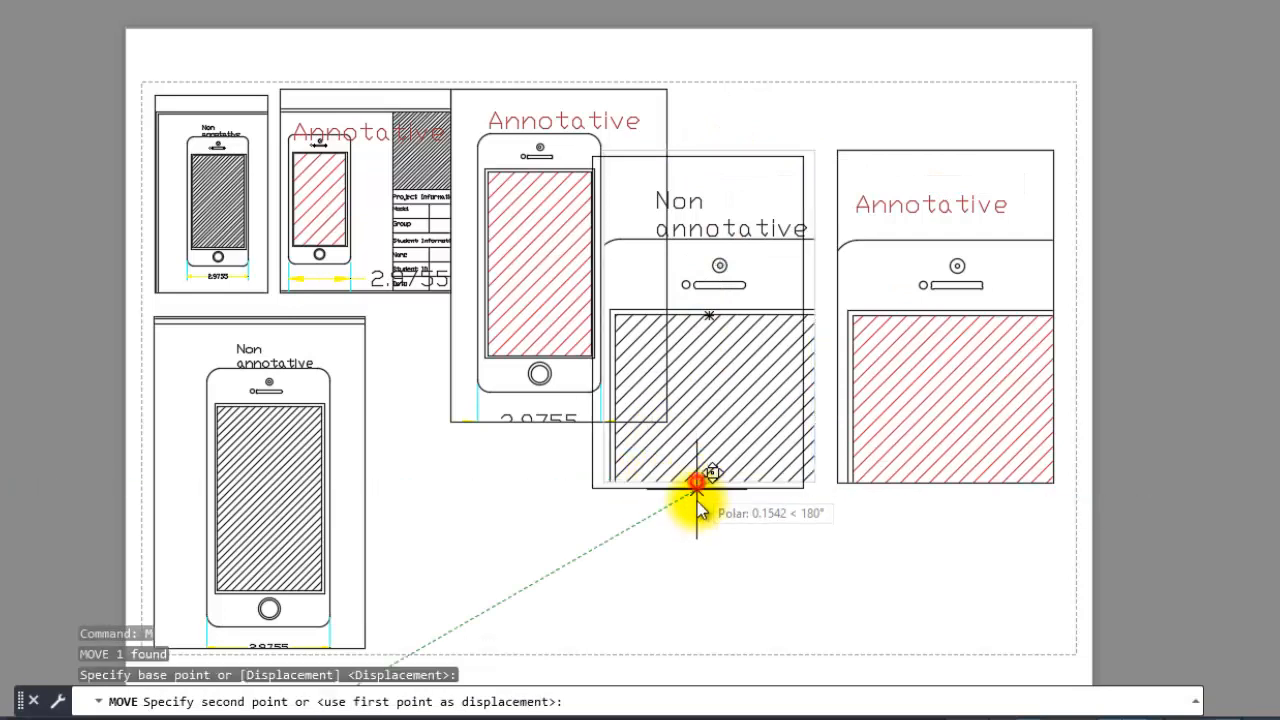
left_click(973, 664)
Move the 1'-0" = 1'-0" annotative viewport into the upper row, directly beside the 6" annotative viewport.
left_click(915, 149)
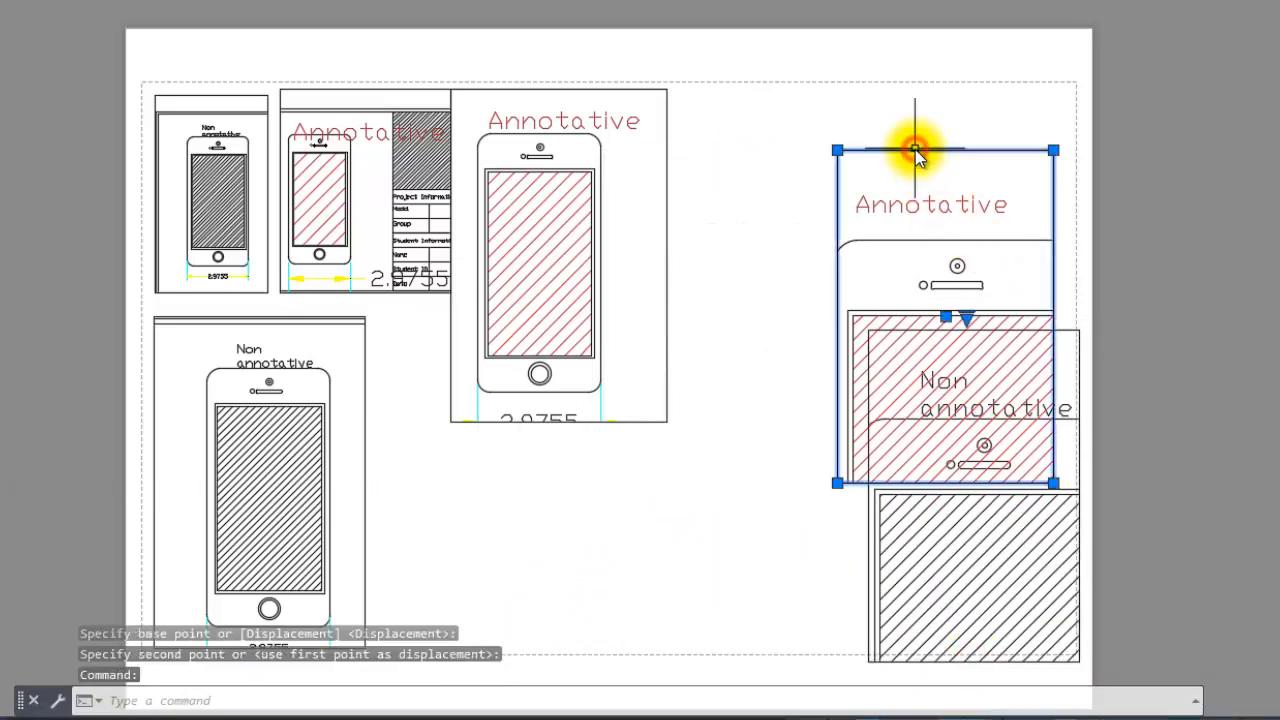
type("m")
key("Return")
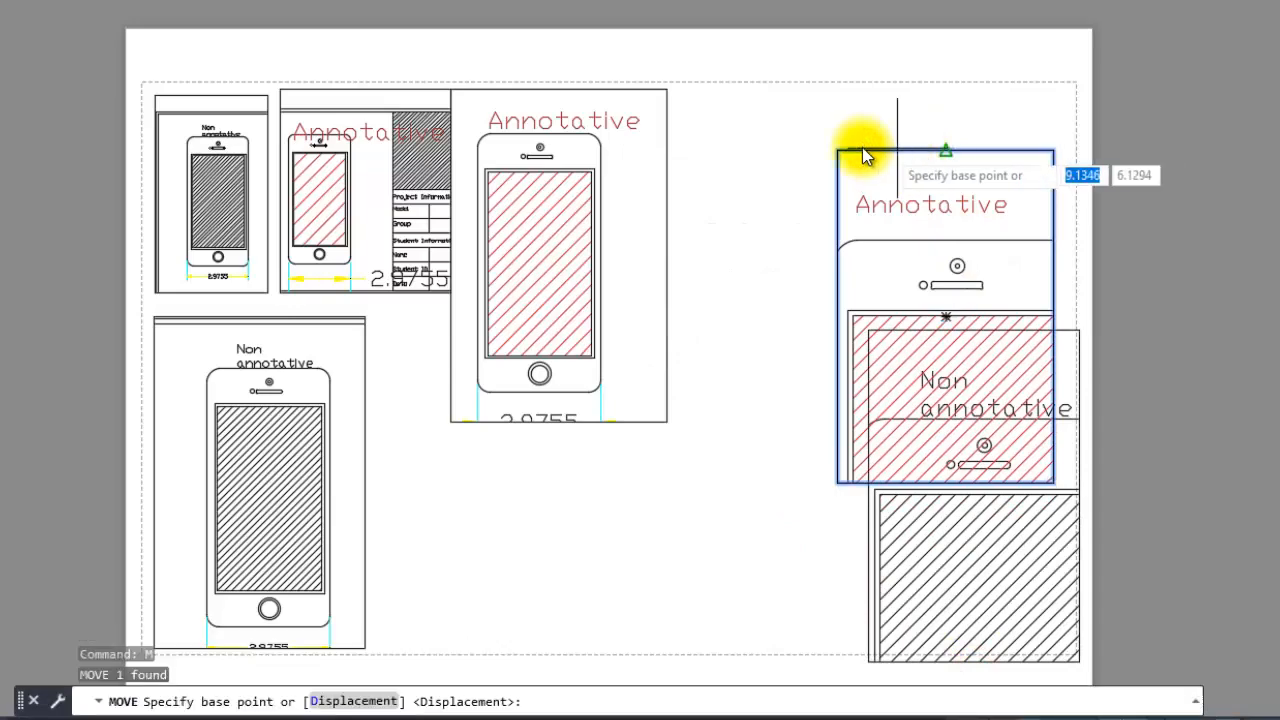
left_click(943, 150)
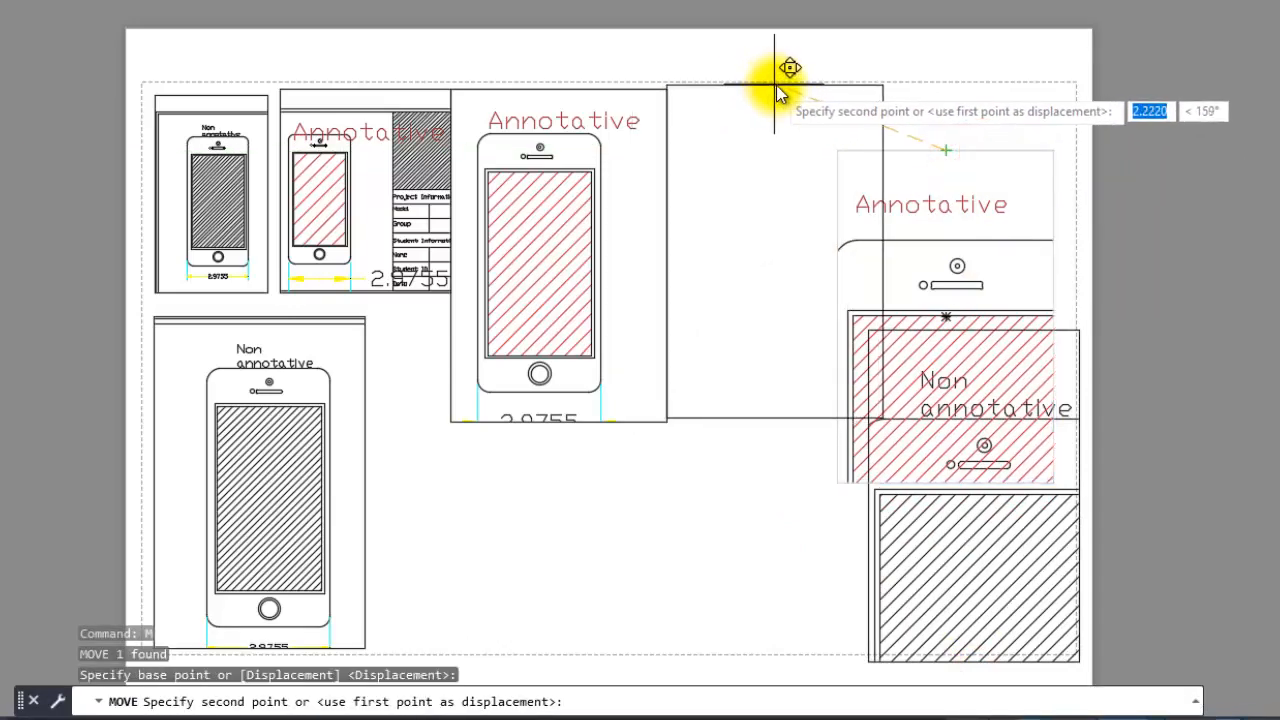
left_click(776, 86)
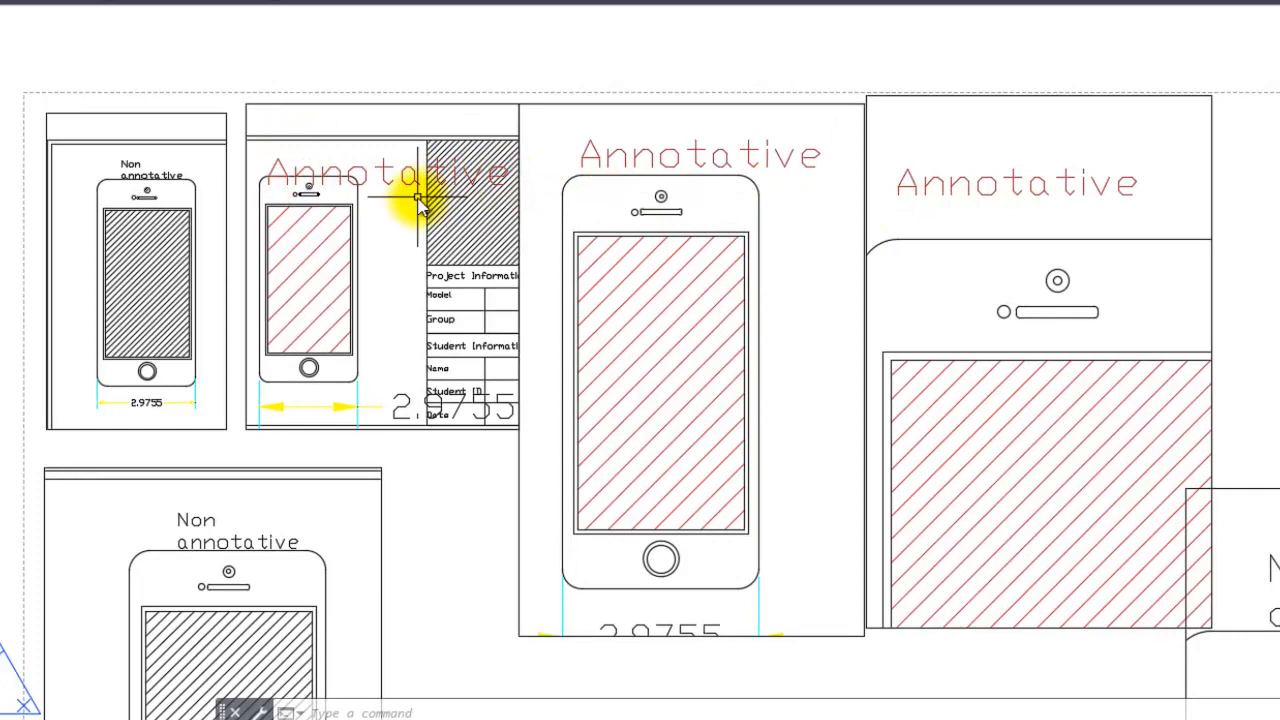
Enter the 3" annotative viewport's model space and select its Annotative title to inspect its scale representations, then clear the selection.
left_click(372, 164)
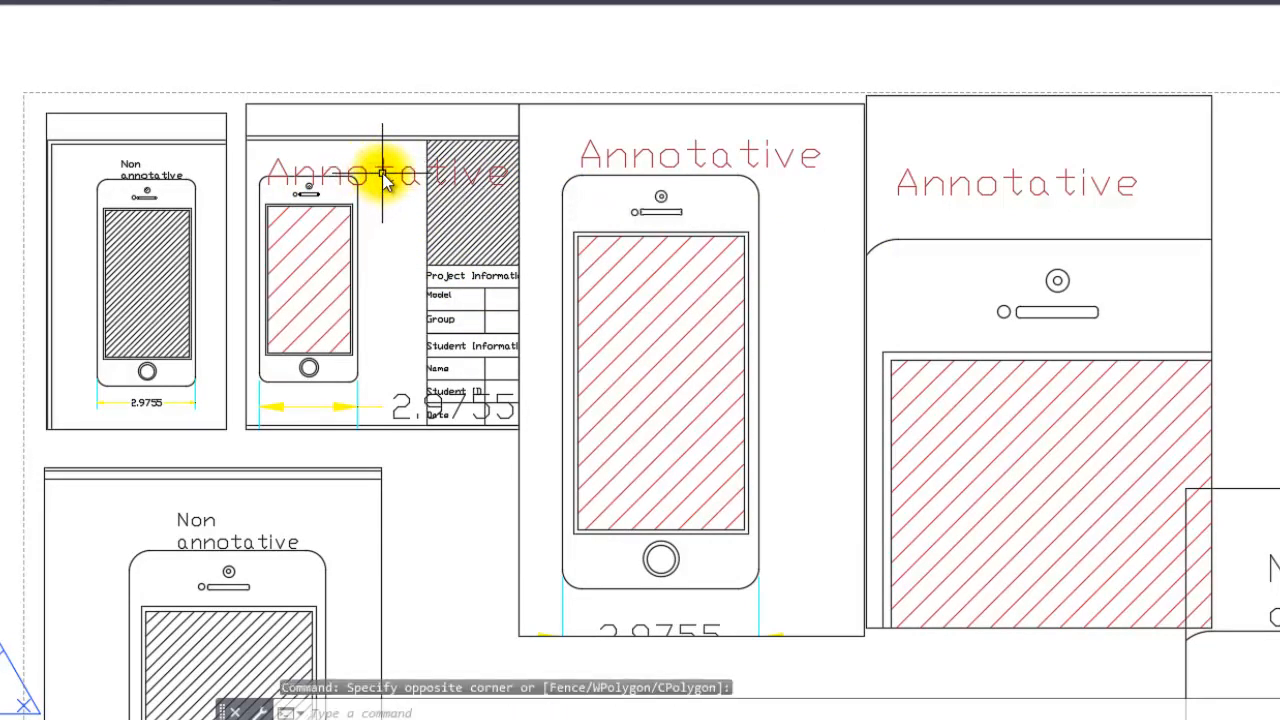
left_click(383, 172)
left_click(385, 171)
left_click(381, 166)
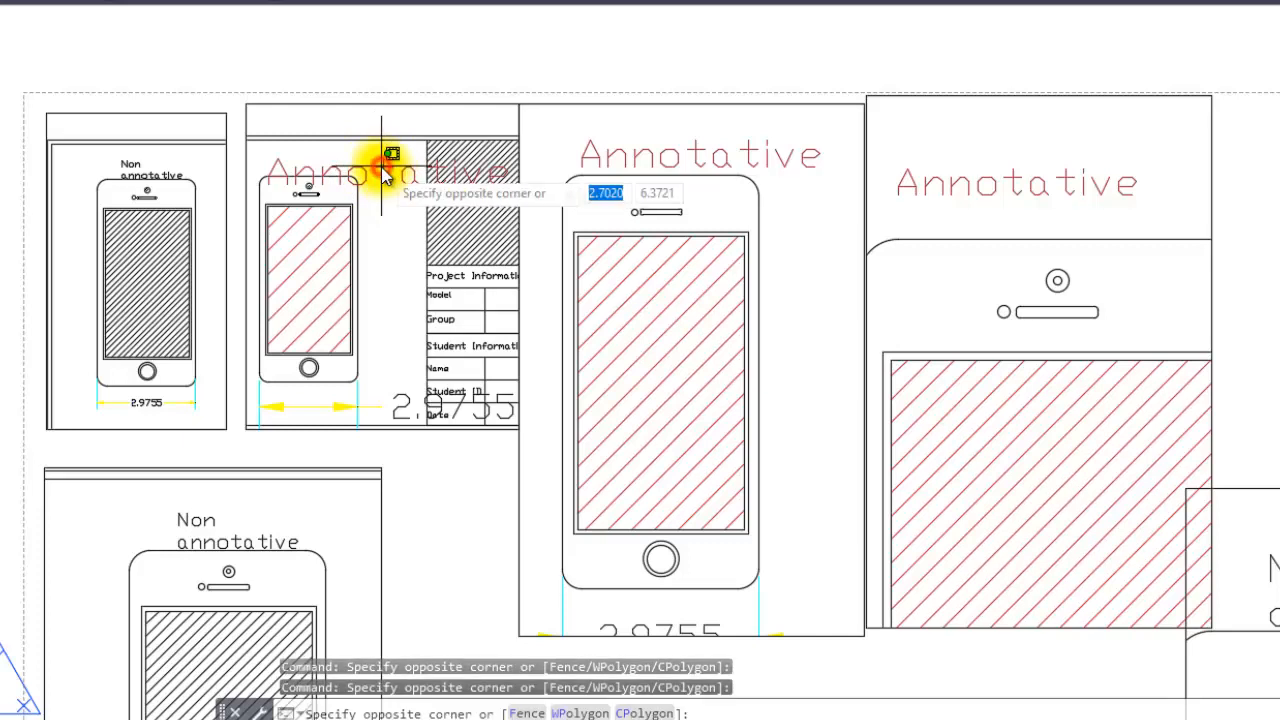
double_click(385, 172)
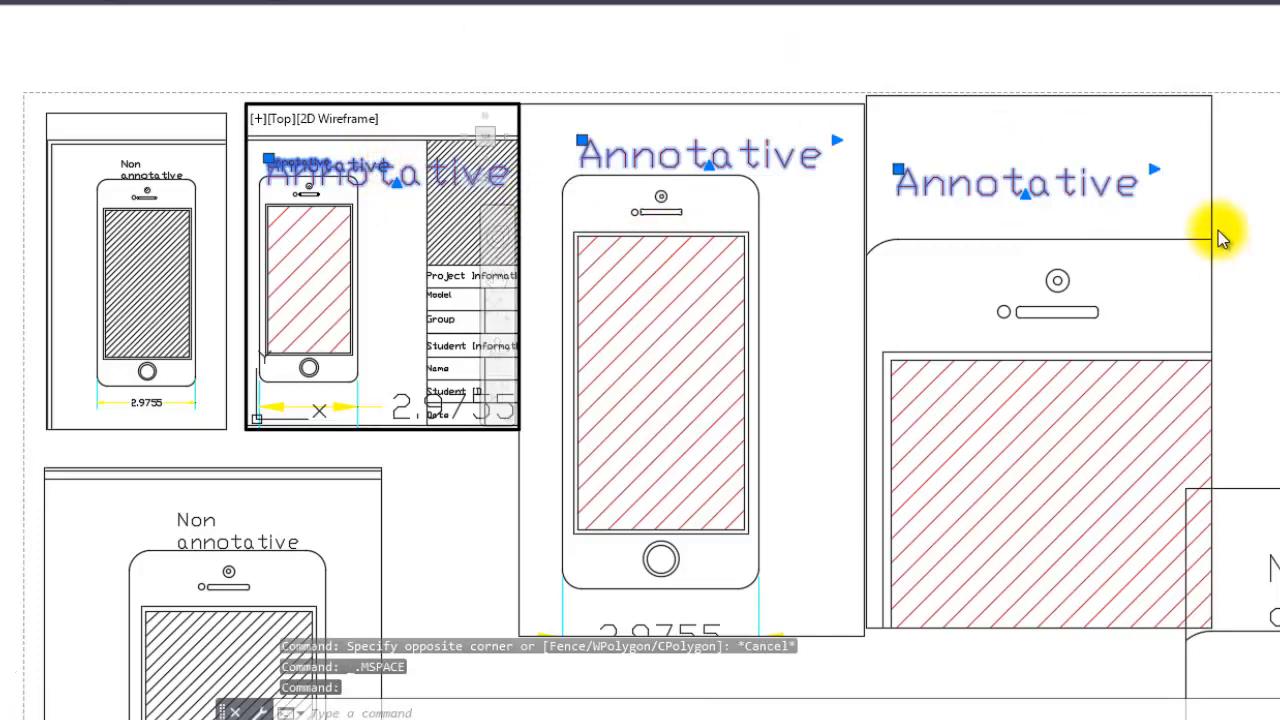
key("Escape")
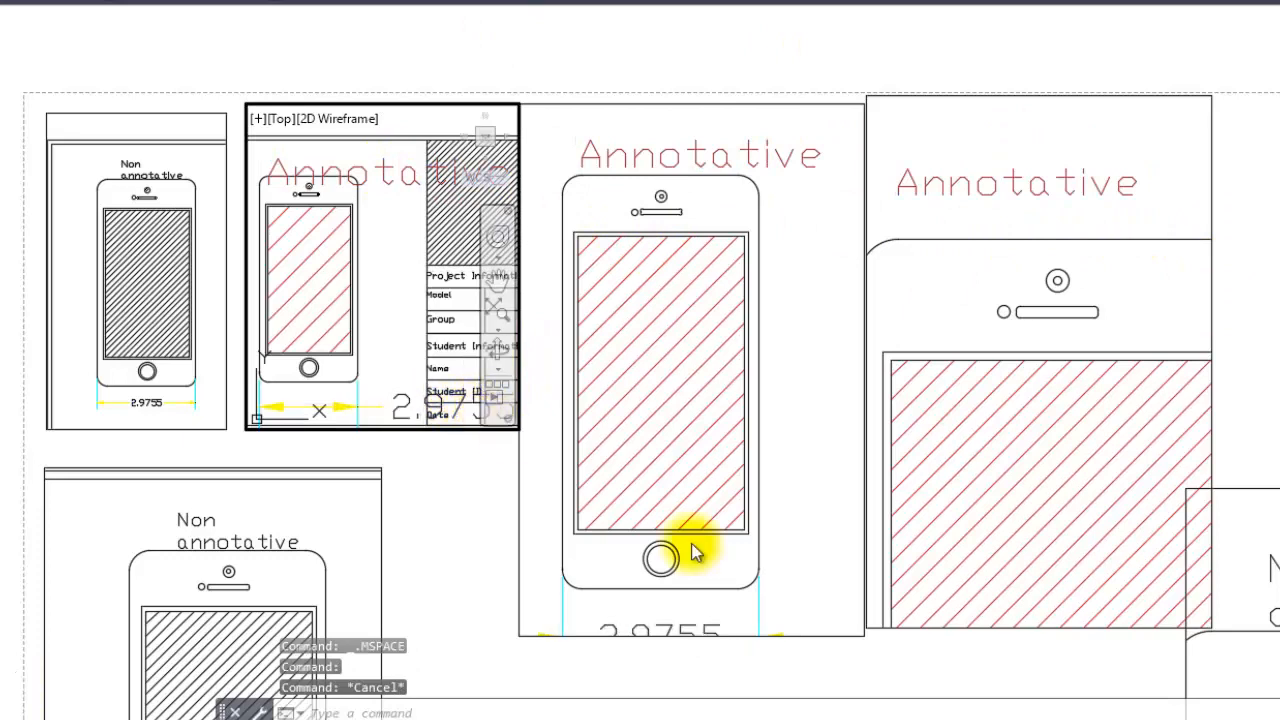
Pan the model view upward in the 6" = 1'-0" annotative viewport to show the full width dimension below the phone.
left_click(778, 566)
middle_click_drag(786, 557, 785, 520)
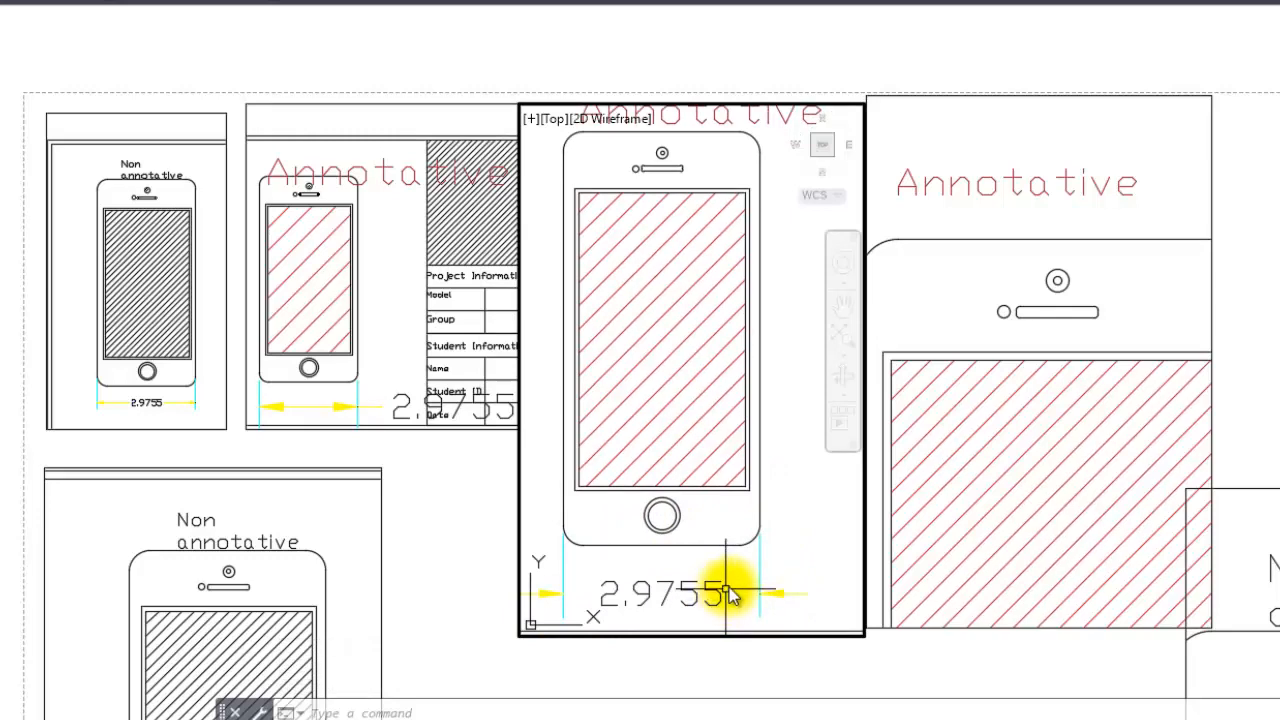
key("Escape")
key("Escape")
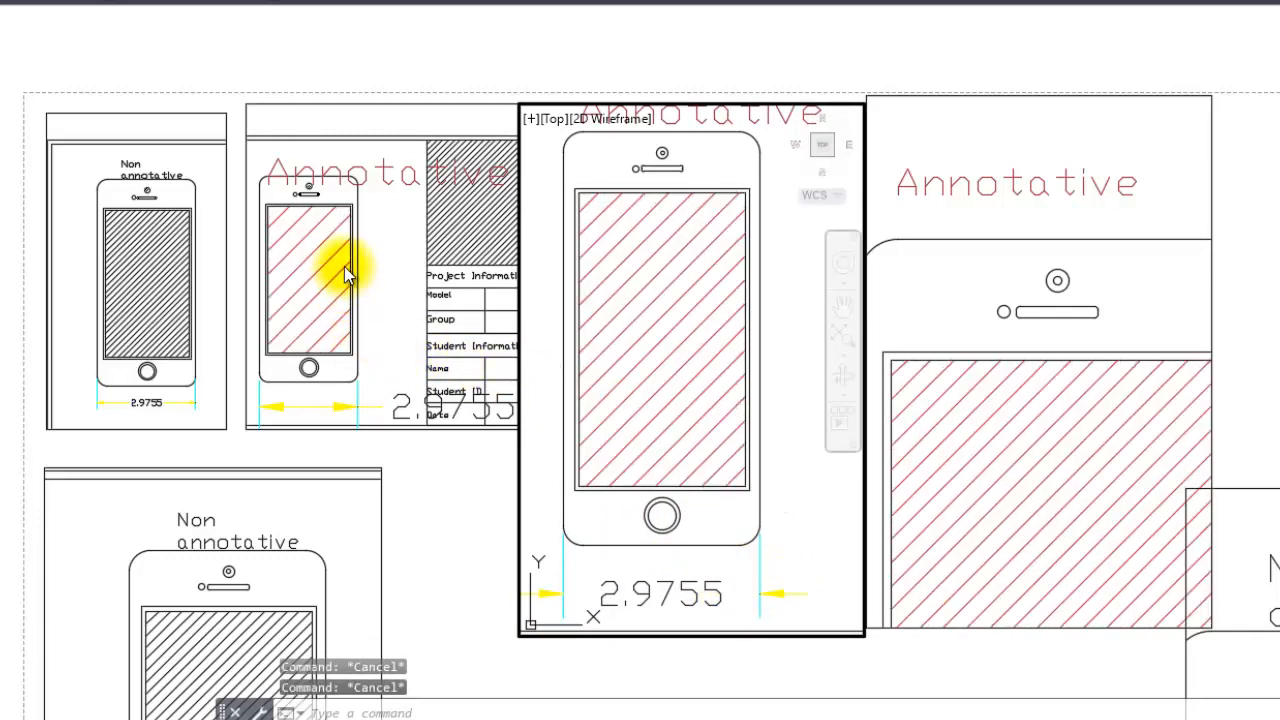